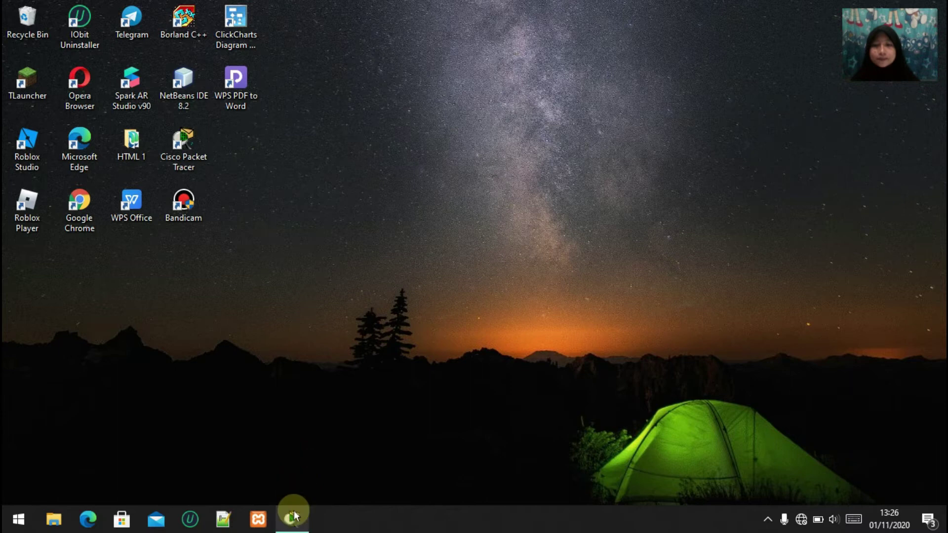
Switch to the Cisco Packet Tracer window holding the inter-VLAN routing topology
click(291, 518)
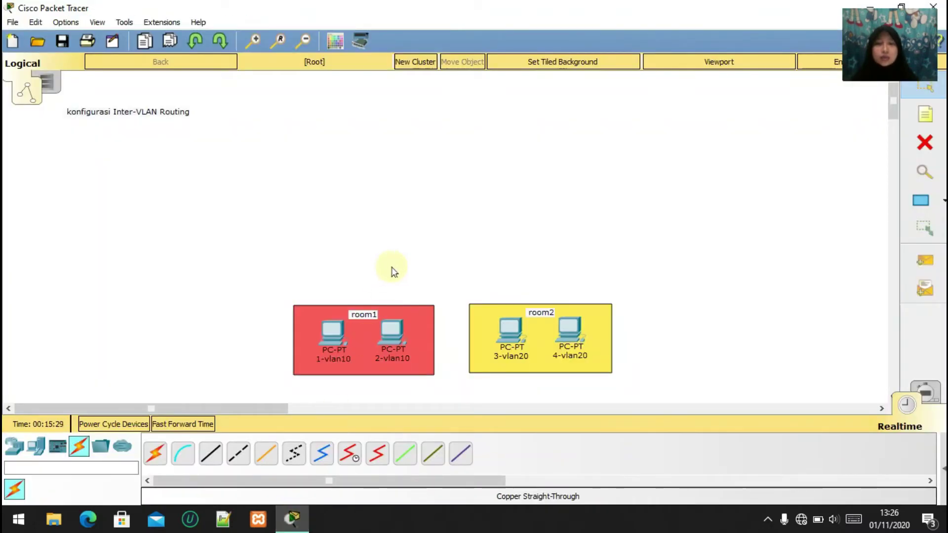
click(334, 356)
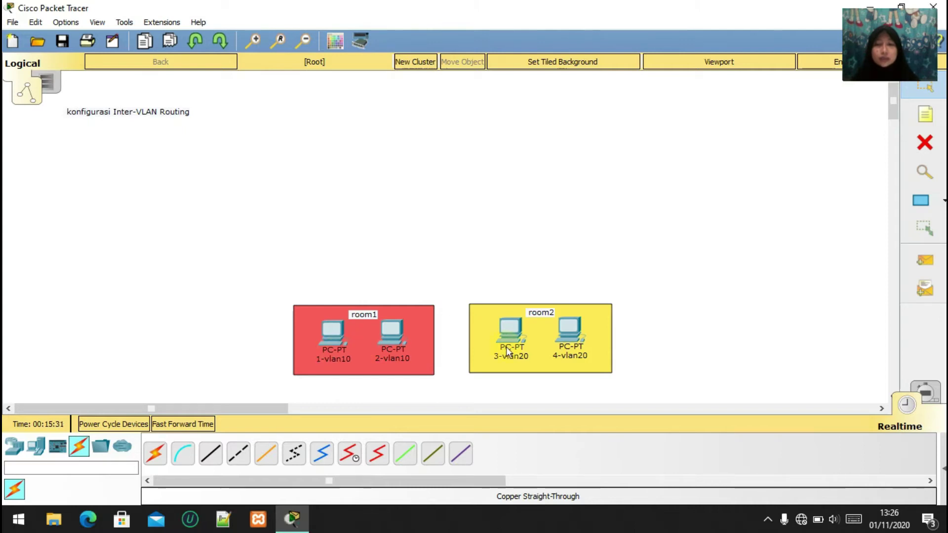
click(324, 329)
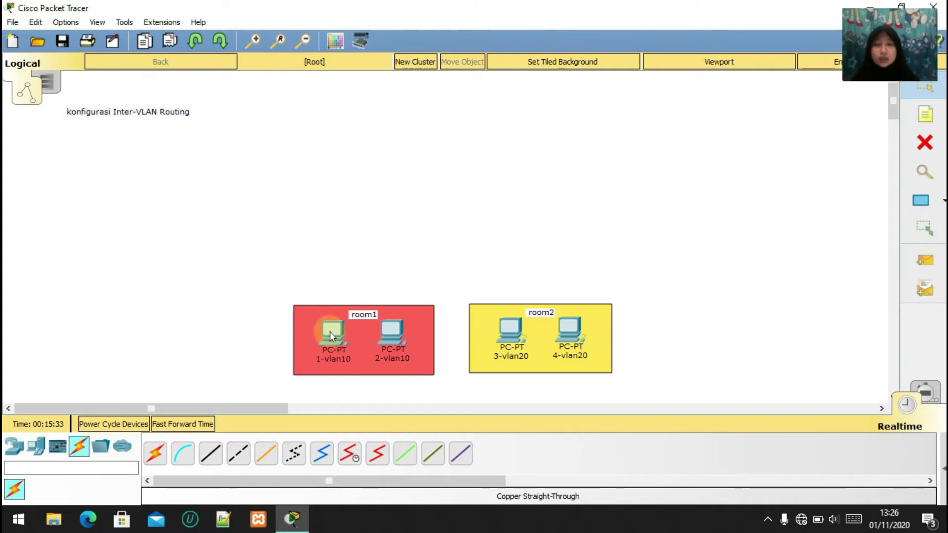
click(358, 336)
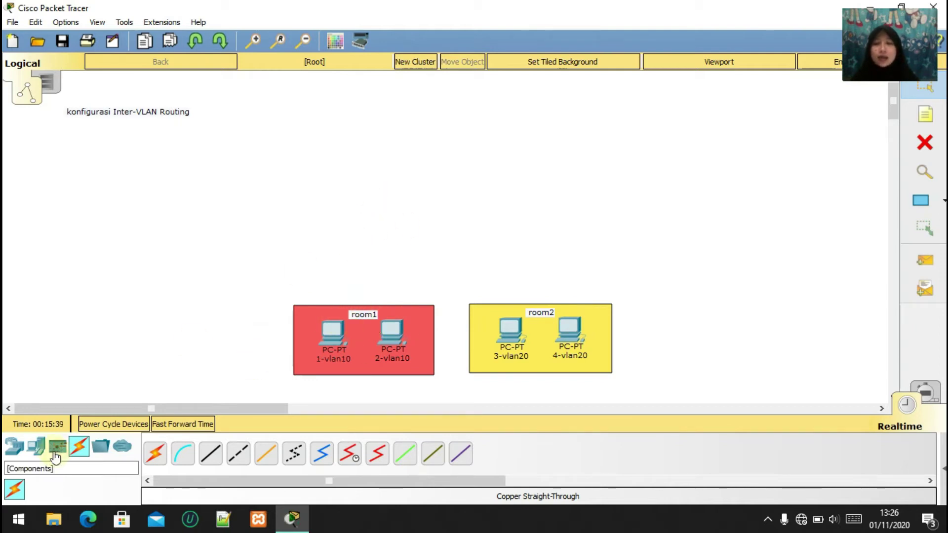
Place a 2950-24 switch in the workspace above and between the room1 and room2 areas
click(14, 447)
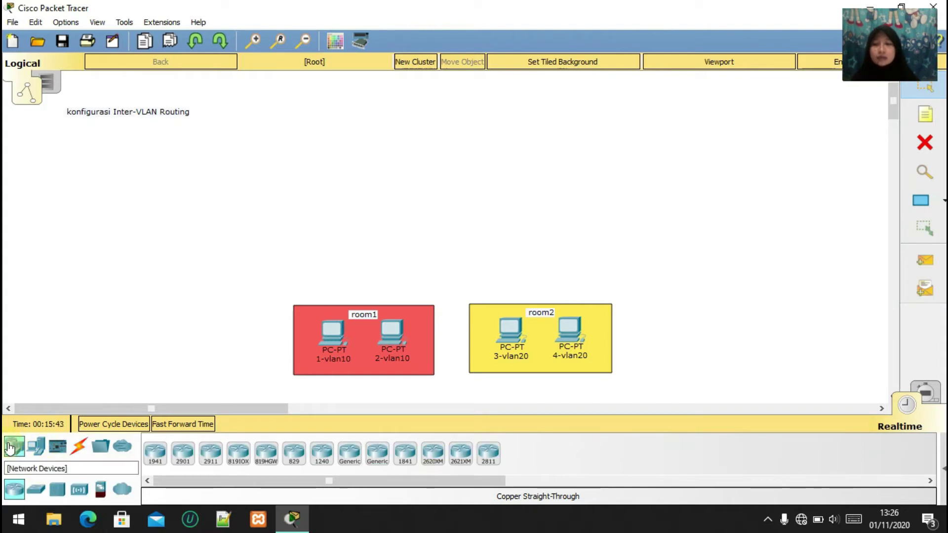
click(36, 495)
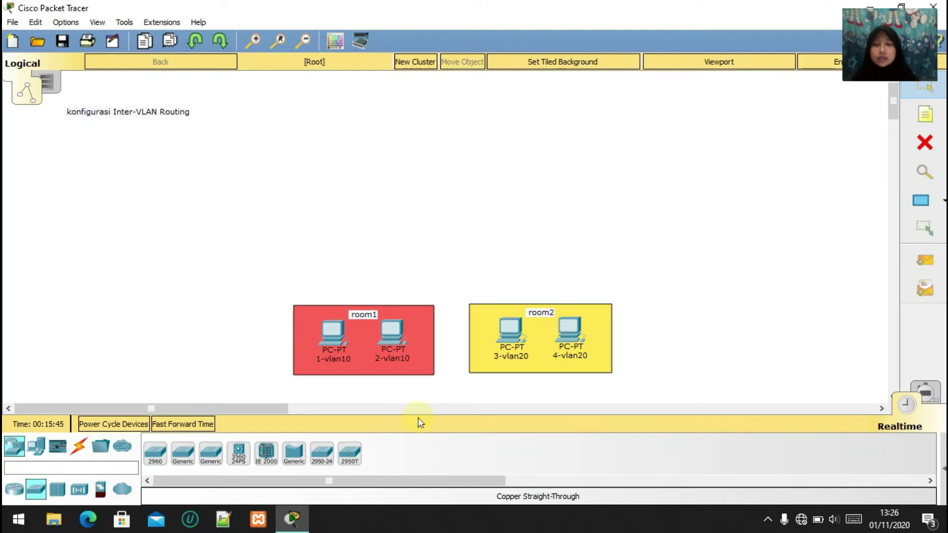
click(321, 454)
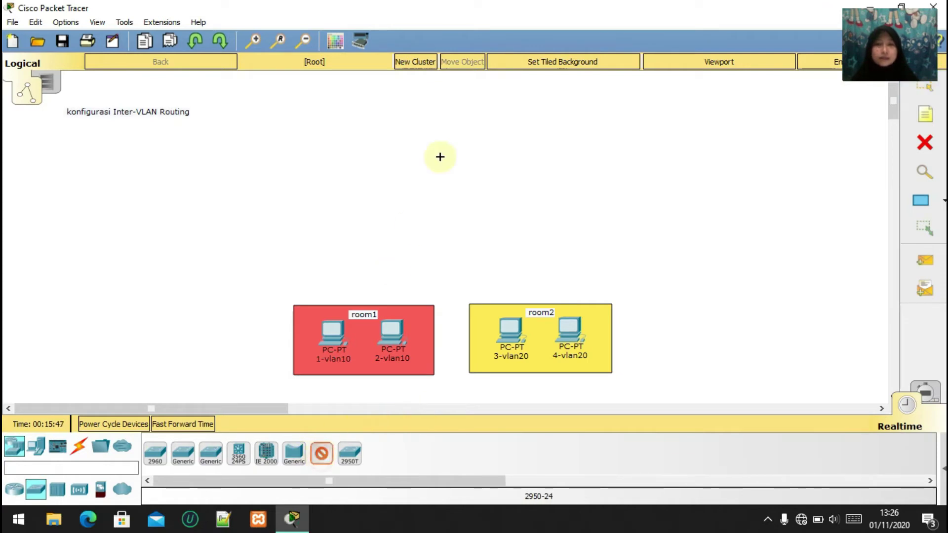
click(459, 148)
drag(459, 148, 452, 155)
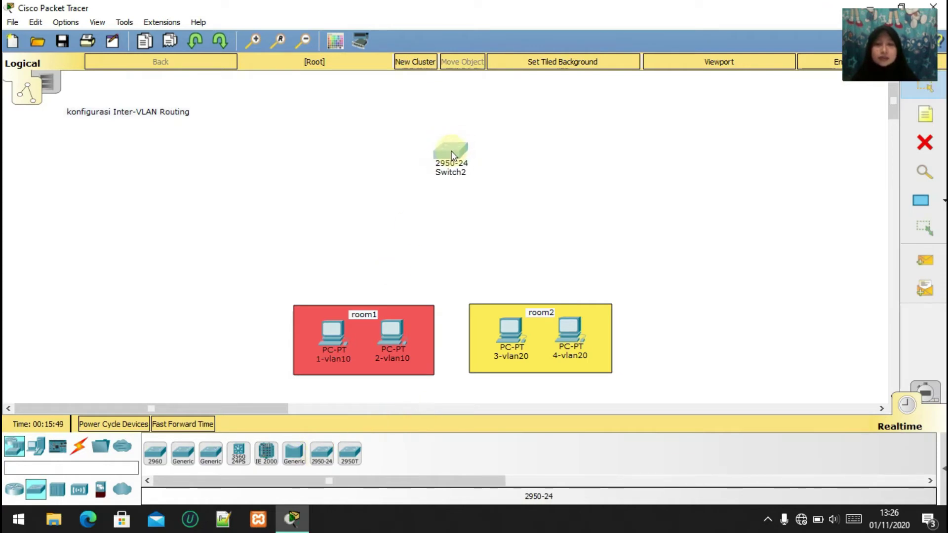
Connect the switch's FastEthernet0/1 to FastEthernet0 of PC 1-vlan10 with a copper straight-through cable
click(79, 446)
click(209, 452)
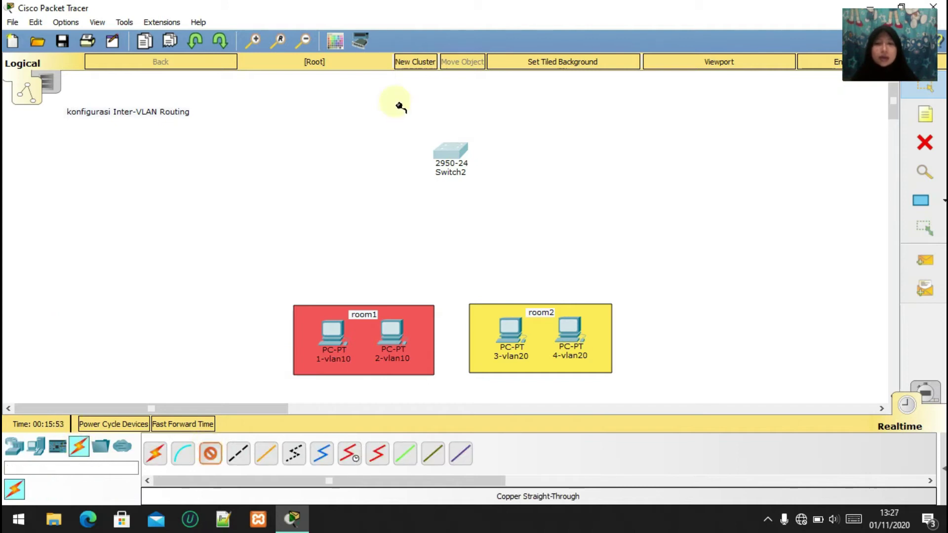
click(443, 145)
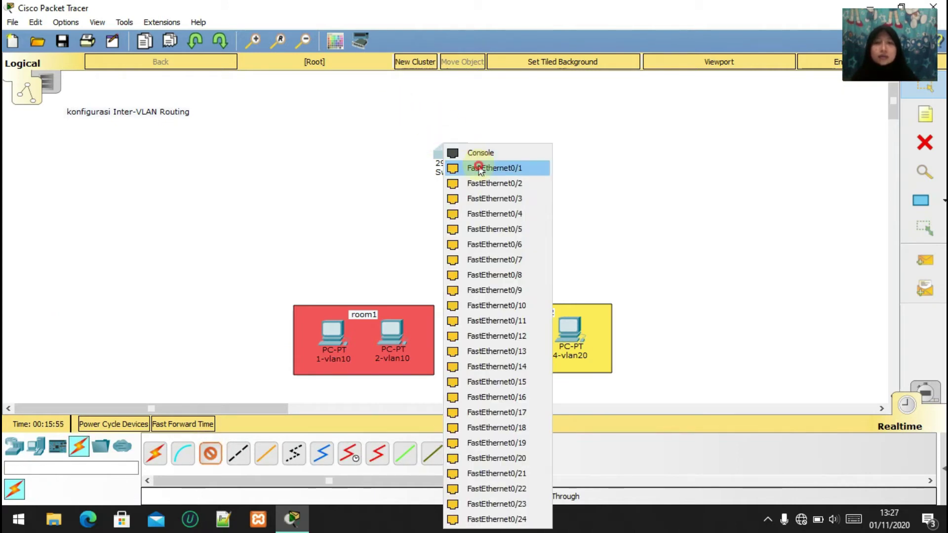
click(476, 167)
click(328, 340)
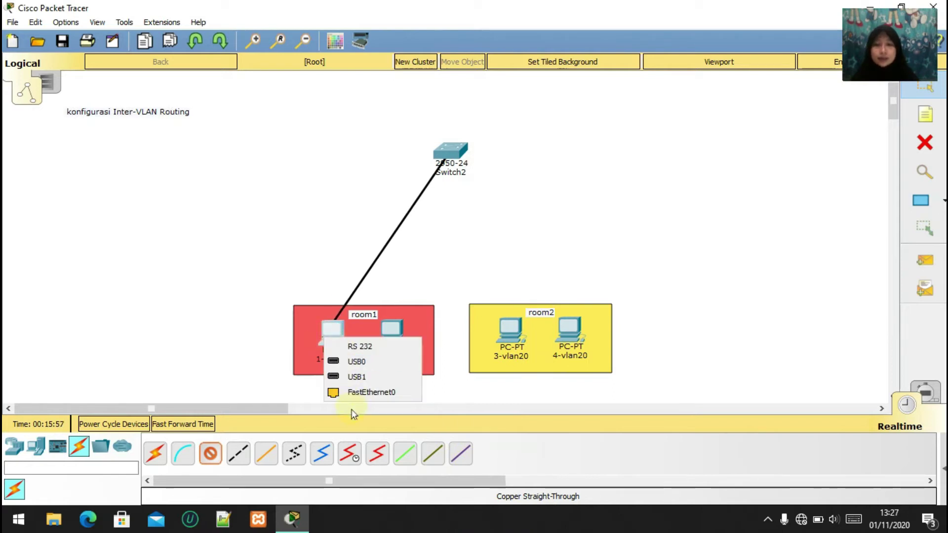
click(353, 395)
Connect the switch's FastEthernet0/2 to FastEthernet0 of PC 2-vlan10 with a copper straight-through cable
click(210, 452)
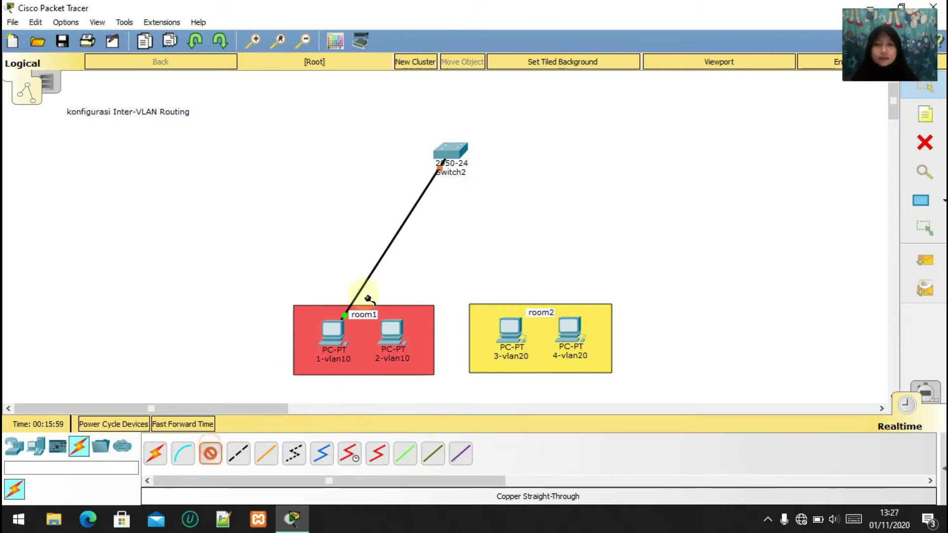
click(439, 149)
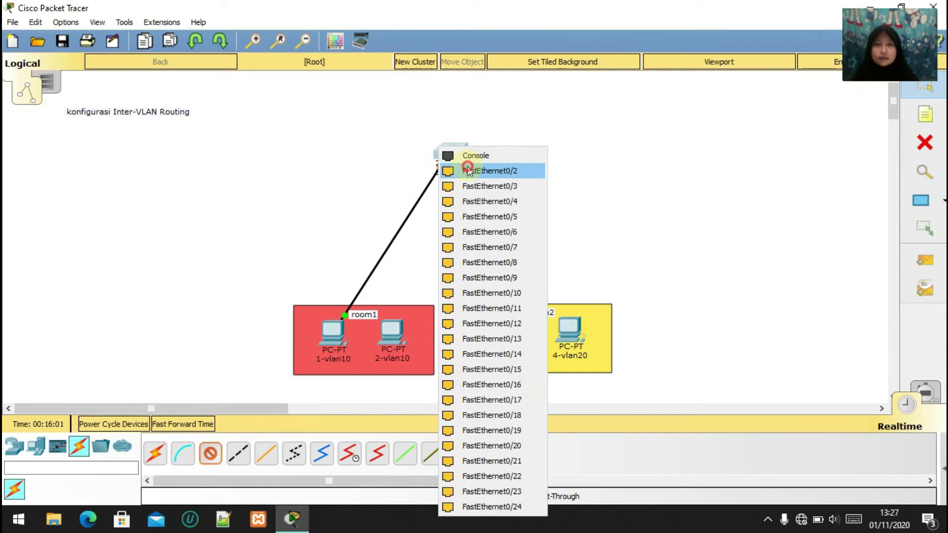
click(470, 169)
click(394, 337)
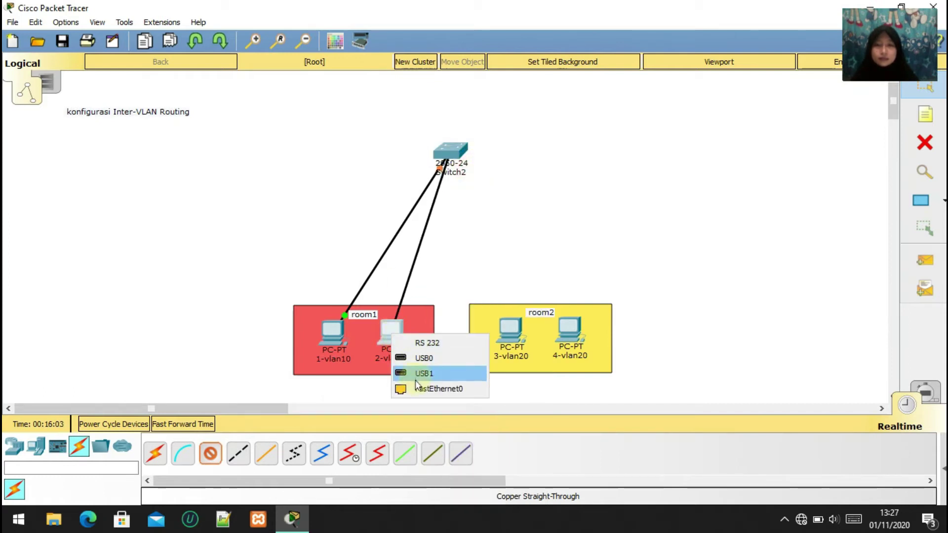
click(414, 388)
Connect the switch's FastEthernet0/3 to FastEthernet0 of PC 3-vlan20 with a copper straight-through cable
click(210, 453)
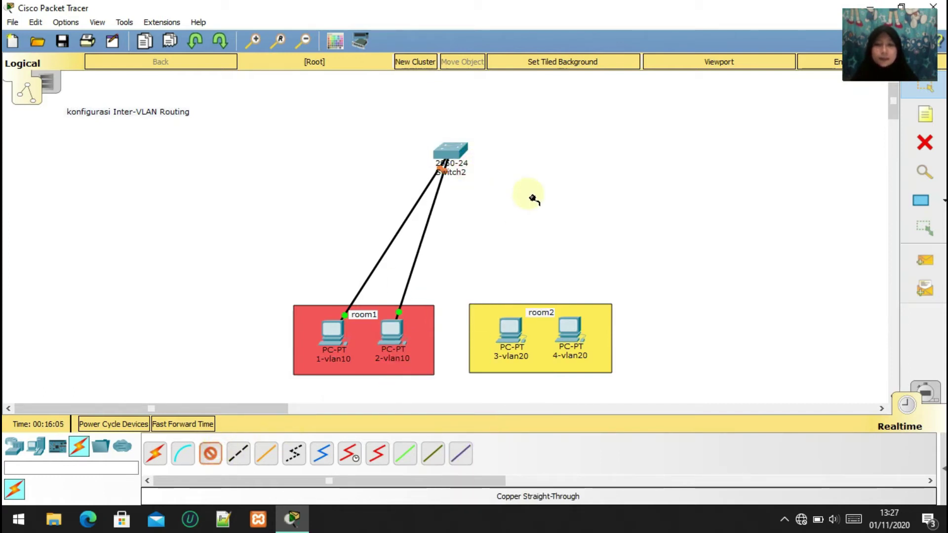
click(453, 153)
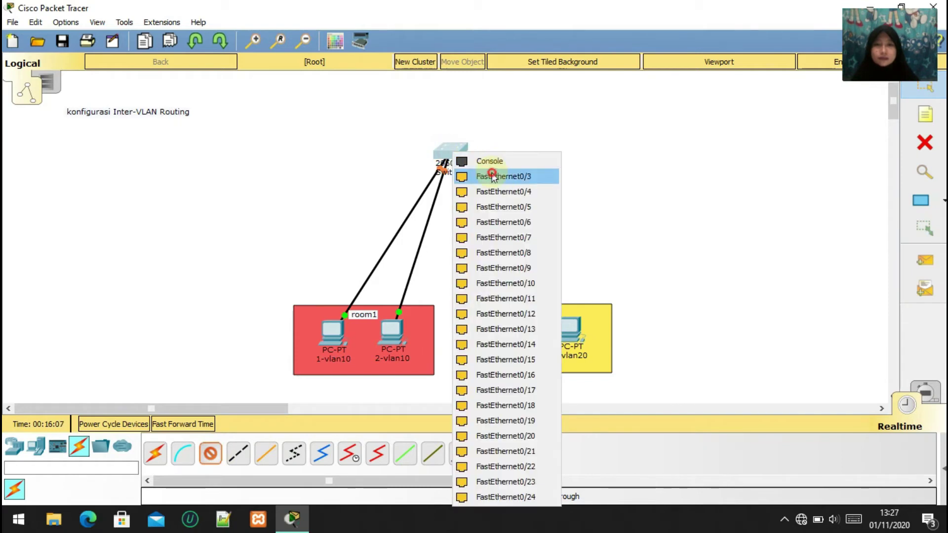
click(491, 173)
click(508, 334)
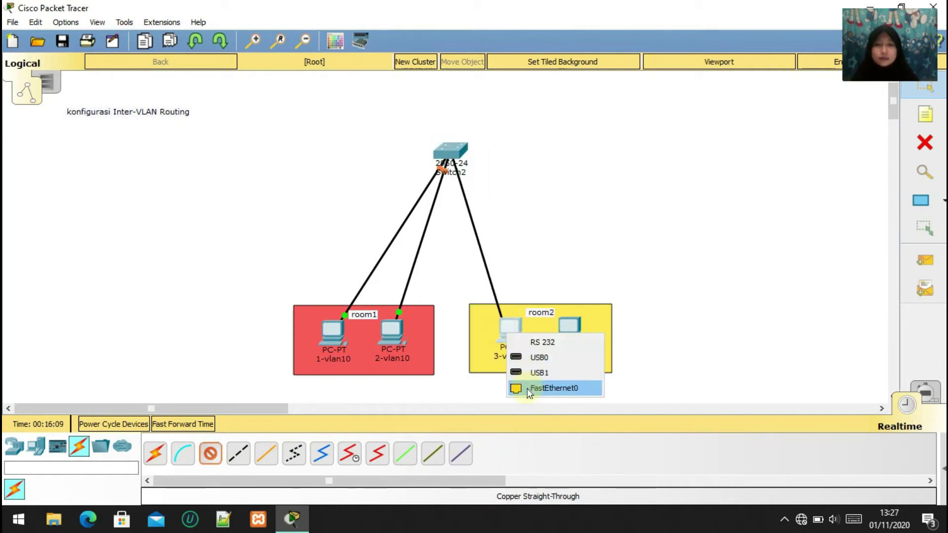
click(527, 387)
Connect the switch's FastEthernet0/4 to FastEthernet0 of PC 4-vlan20 with a copper straight-through cable
click(211, 458)
click(450, 153)
click(489, 170)
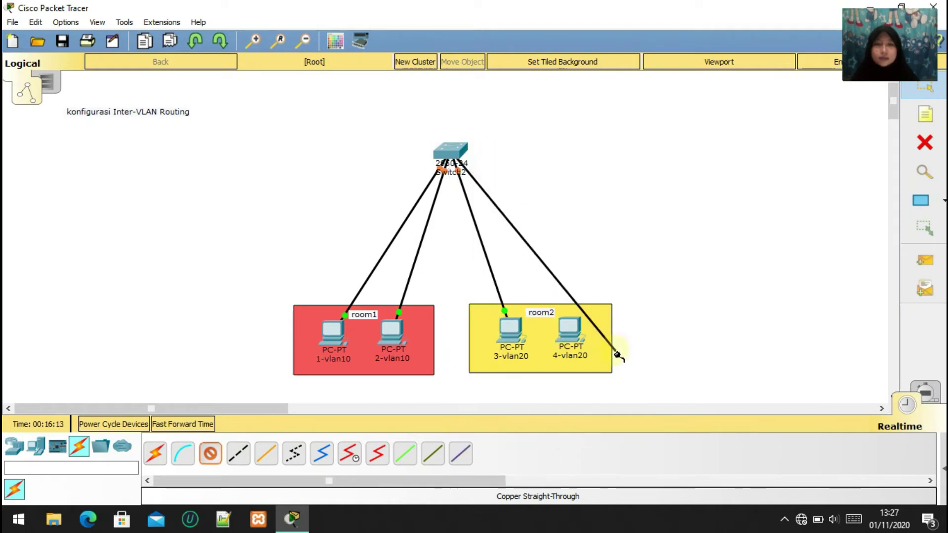
click(575, 338)
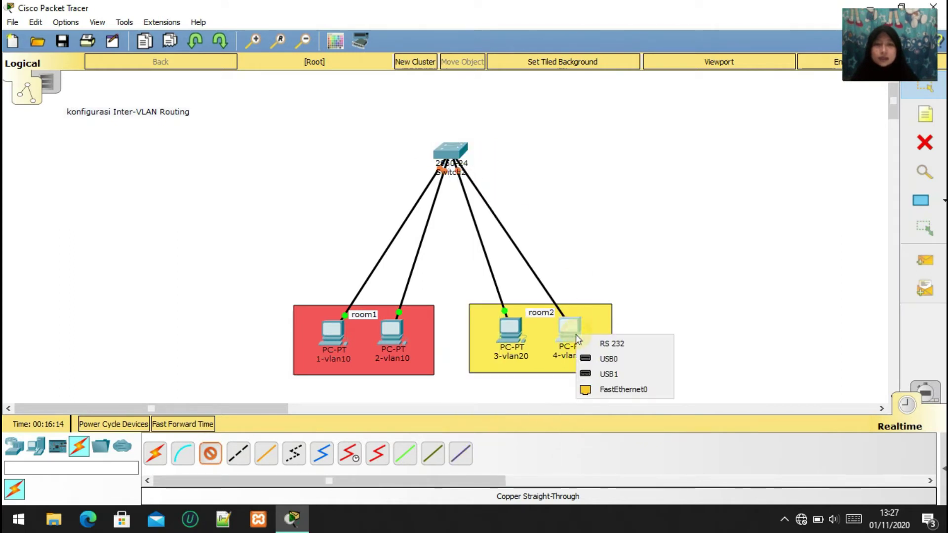
click(589, 389)
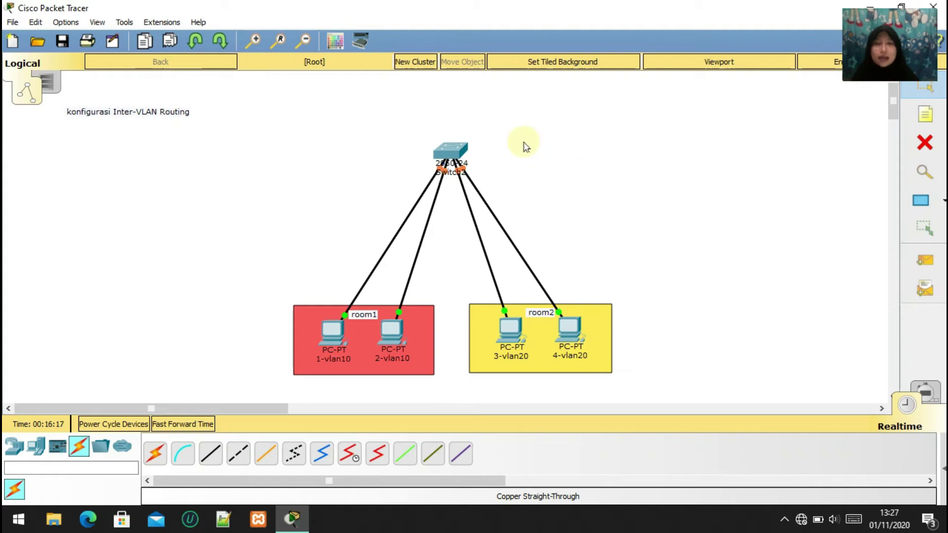
Open the switch's command line interface and enter privileged mode with en
click(453, 149)
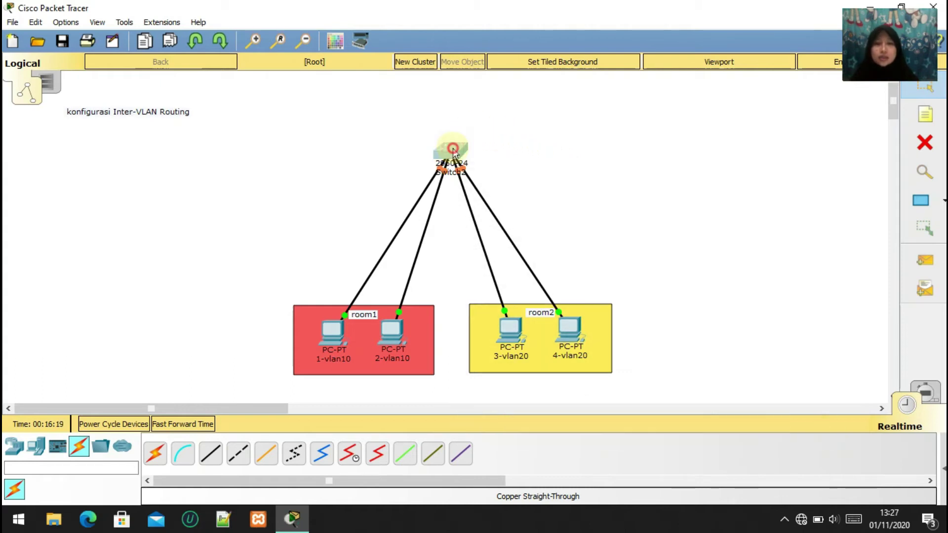
click(398, 126)
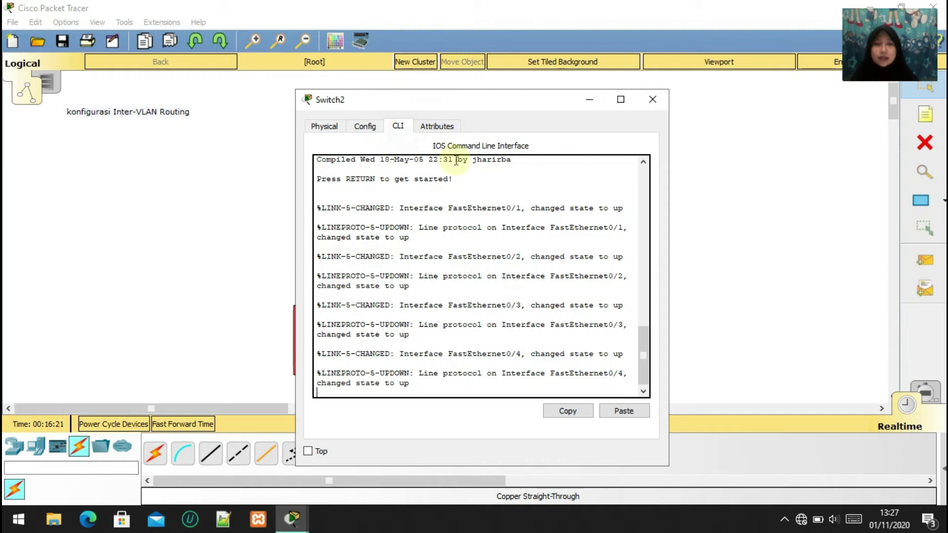
click(644, 375)
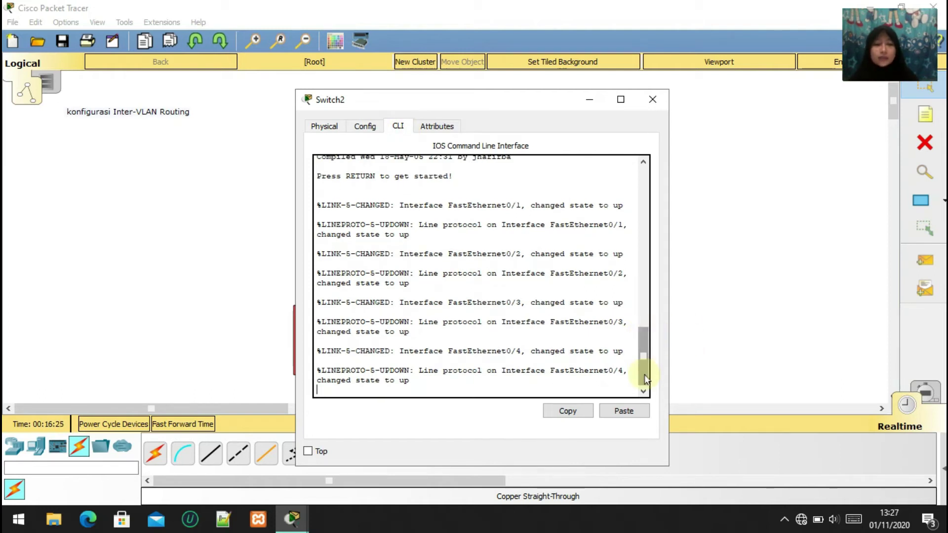
key(Return)
text(en)
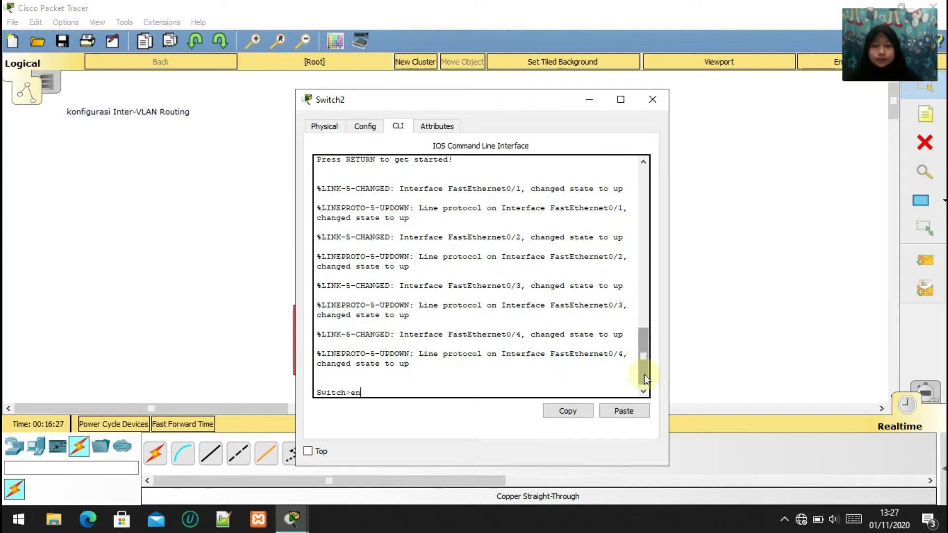
key(Return)
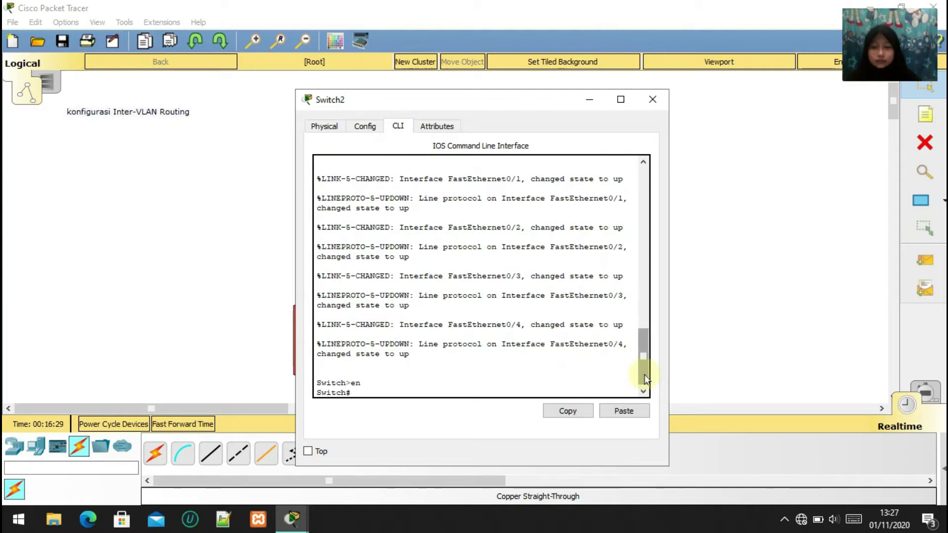
Enter VLAN database mode on the switch and create VLAN 10 named room1
text(vlan databasse)
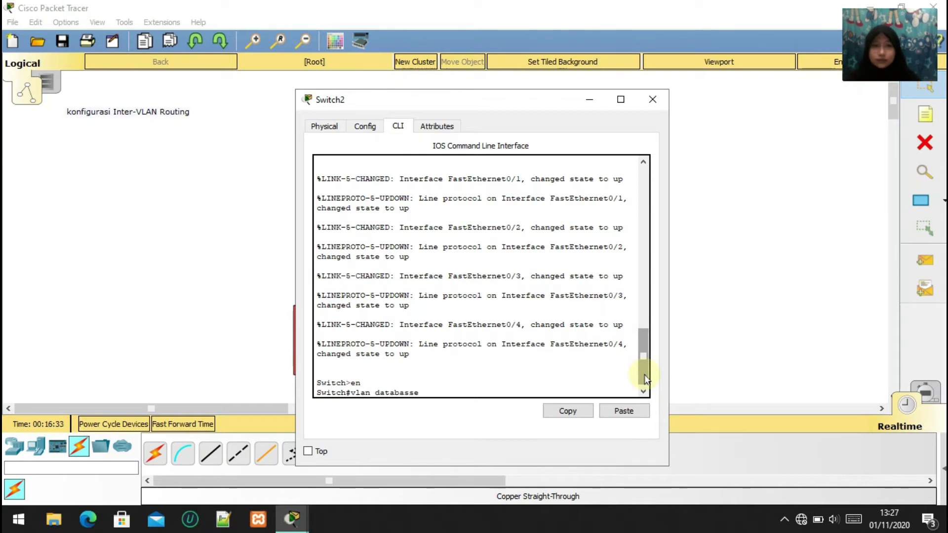
key(Return)
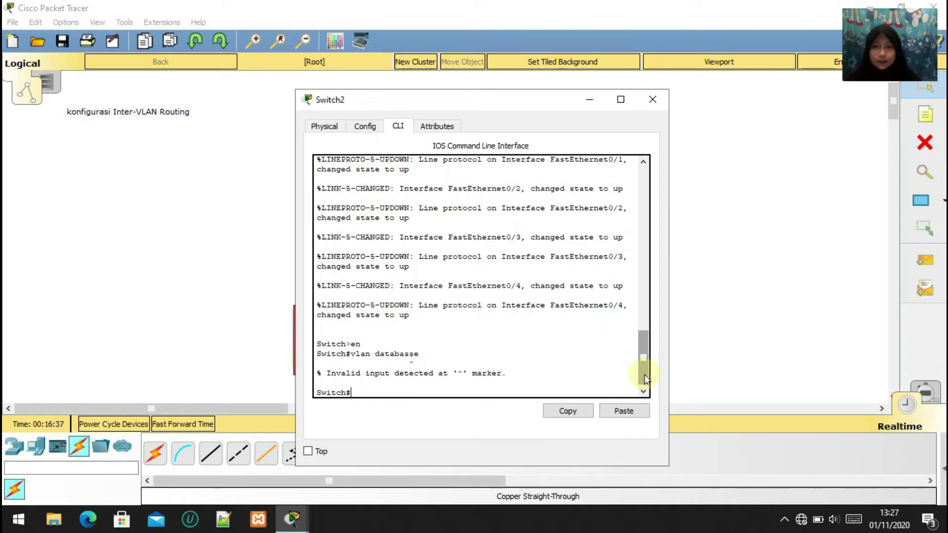
text(vlan database)
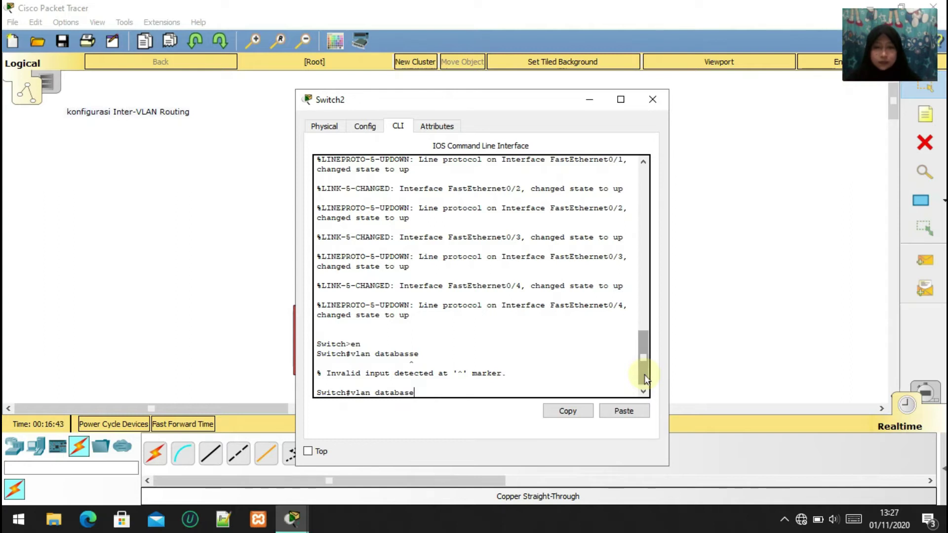
key(Return)
text(vlan 10 name room1)
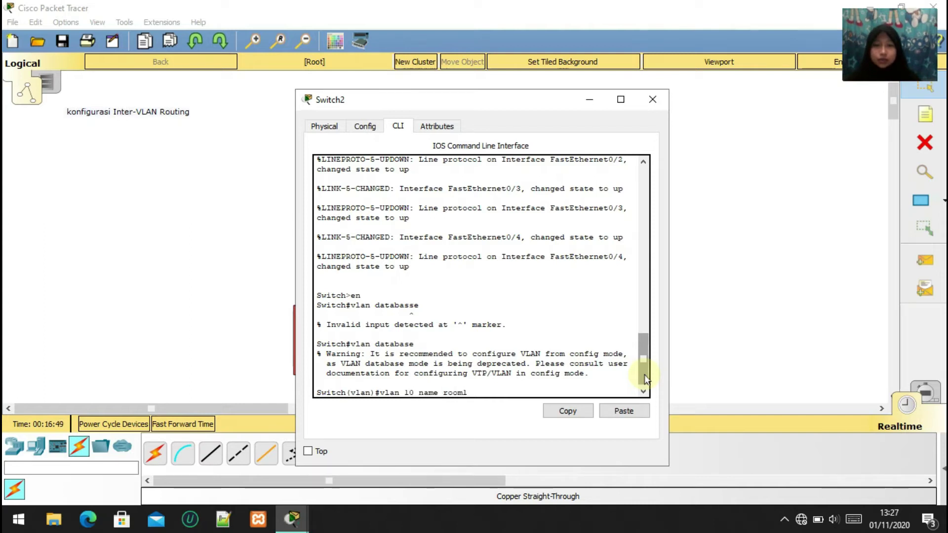
key(Return)
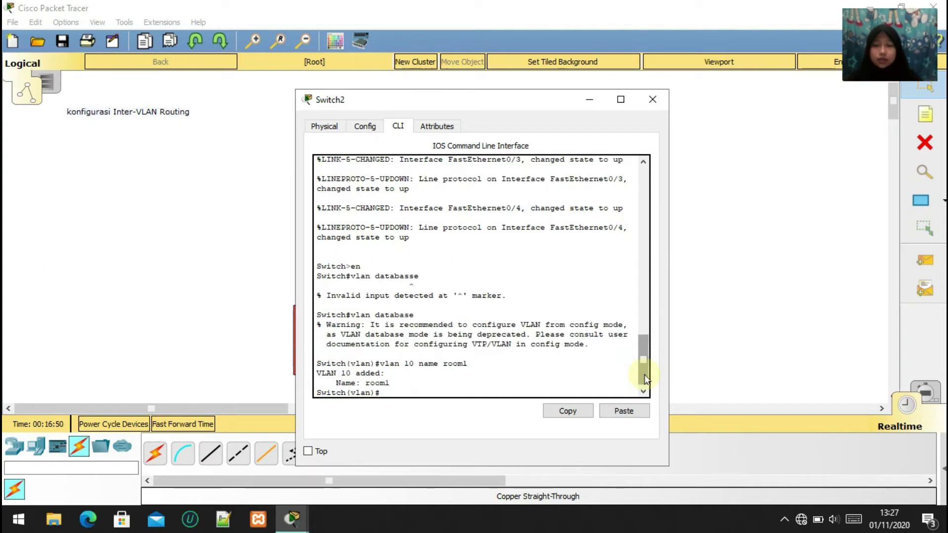
Create VLAN 20 named room2 and exit VLAN database mode
text(vlan 20 name)
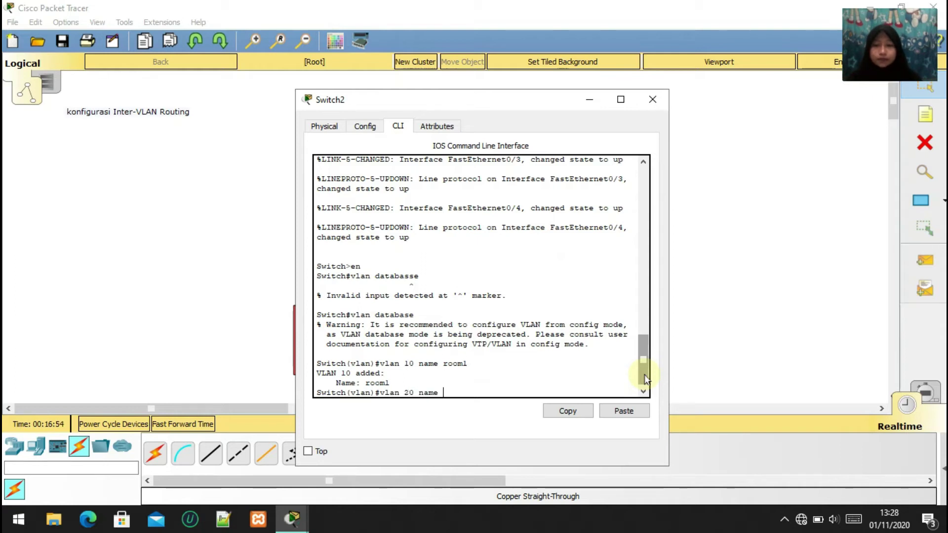
text( room2)
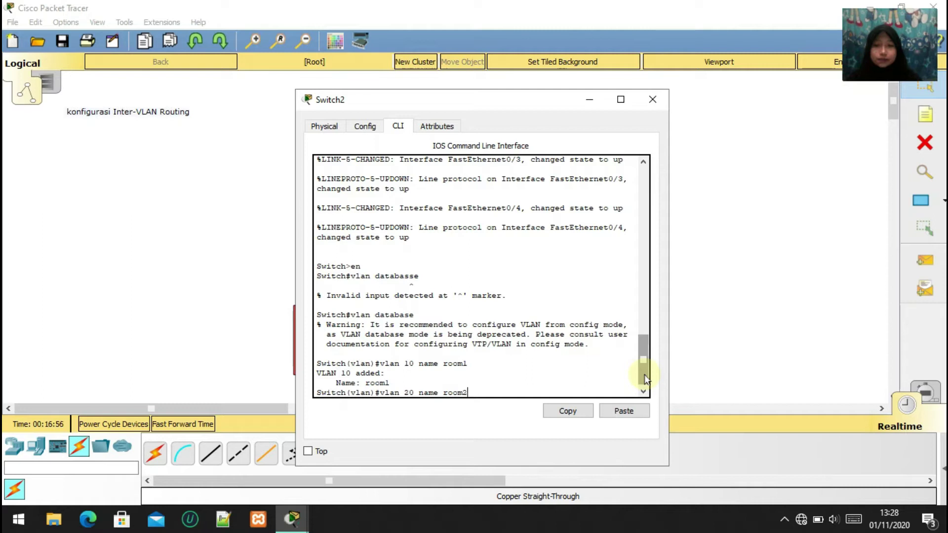
key(Return)
text(ex)
key(Return)
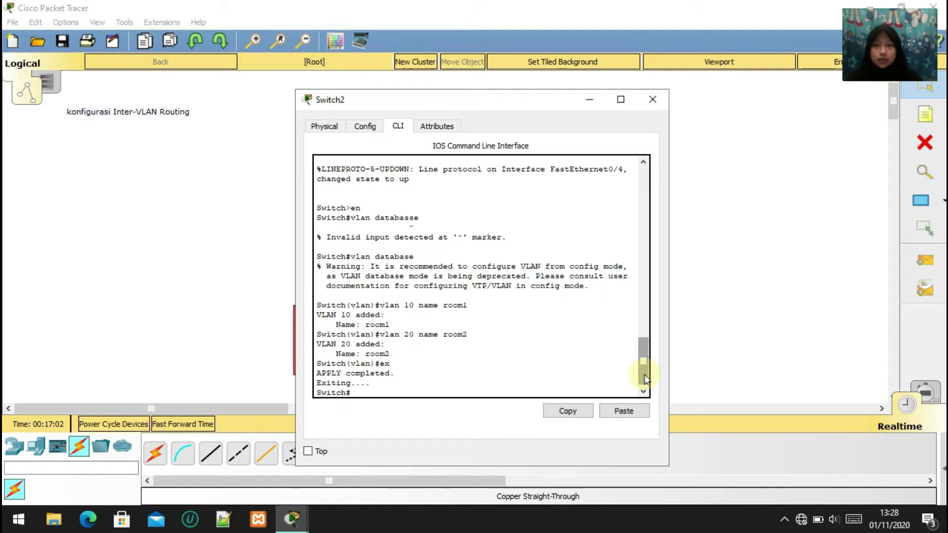
Enter global configuration mode on the switch, open interface fa0/1 for configuration, and move the CLI window clear of the room1 PCs
text(conf t)
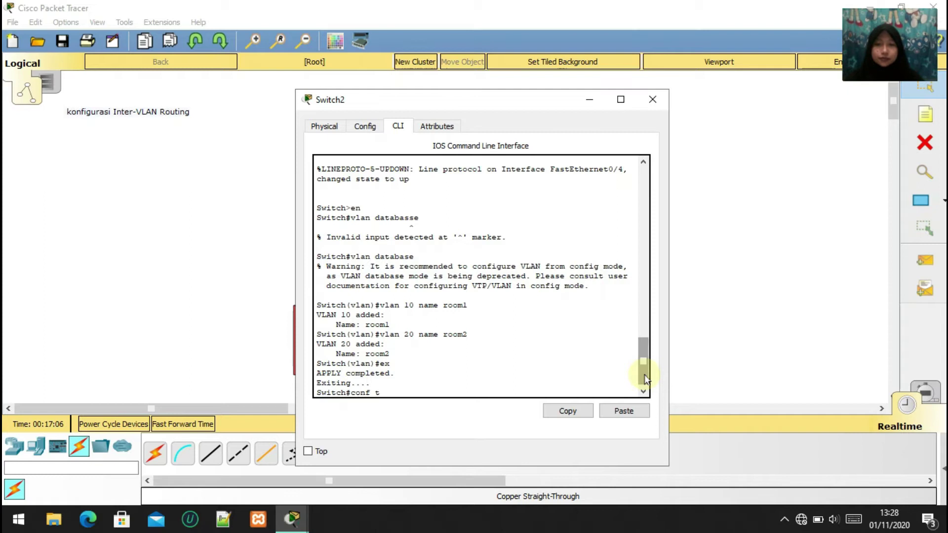
key(Return)
text(int fa)
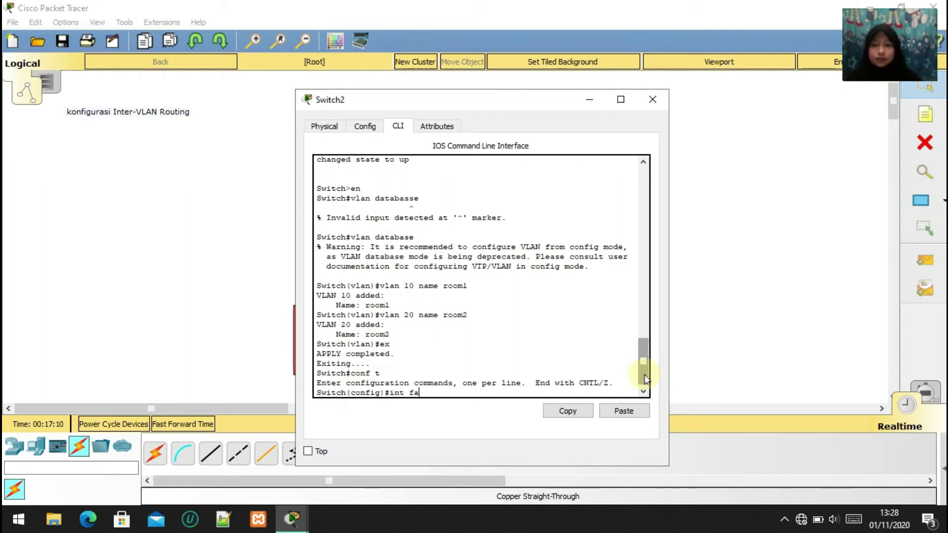
text(0/1)
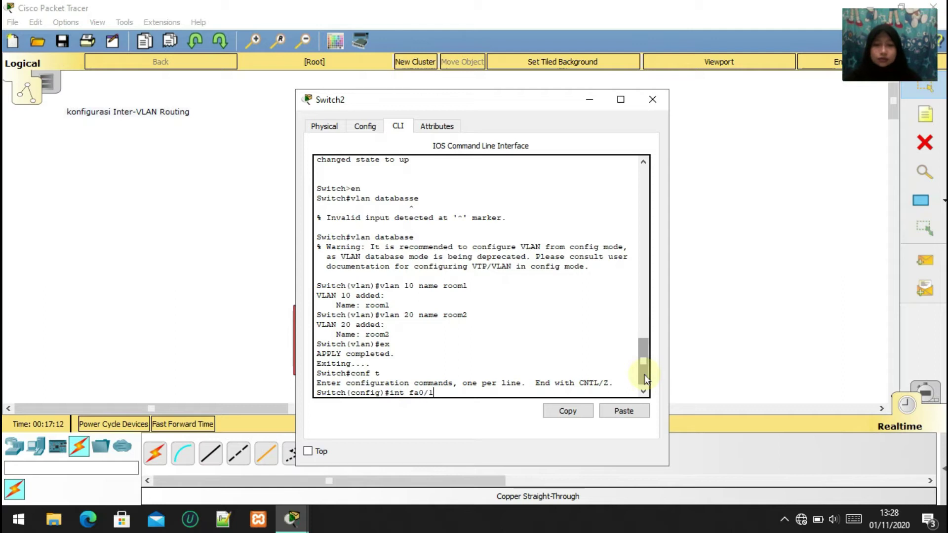
key(Return)
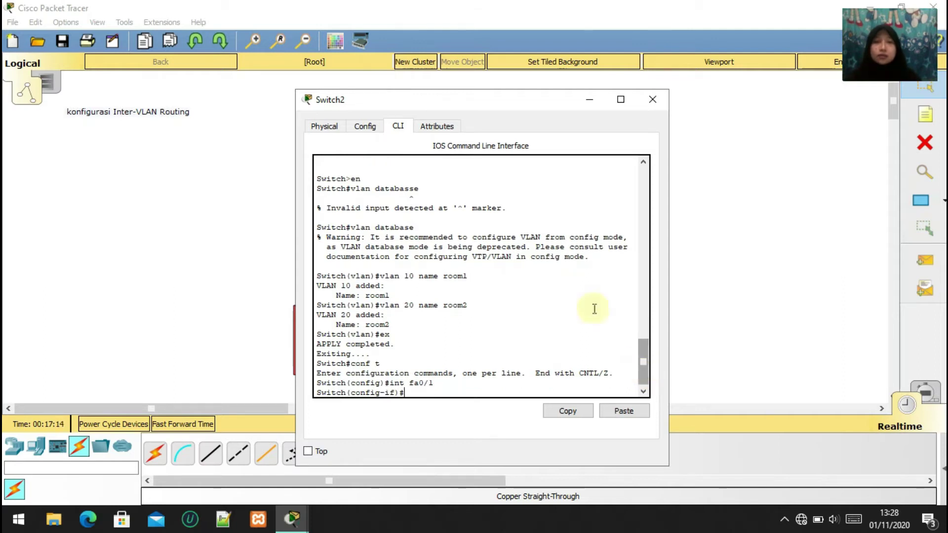
drag(494, 109, 677, 72)
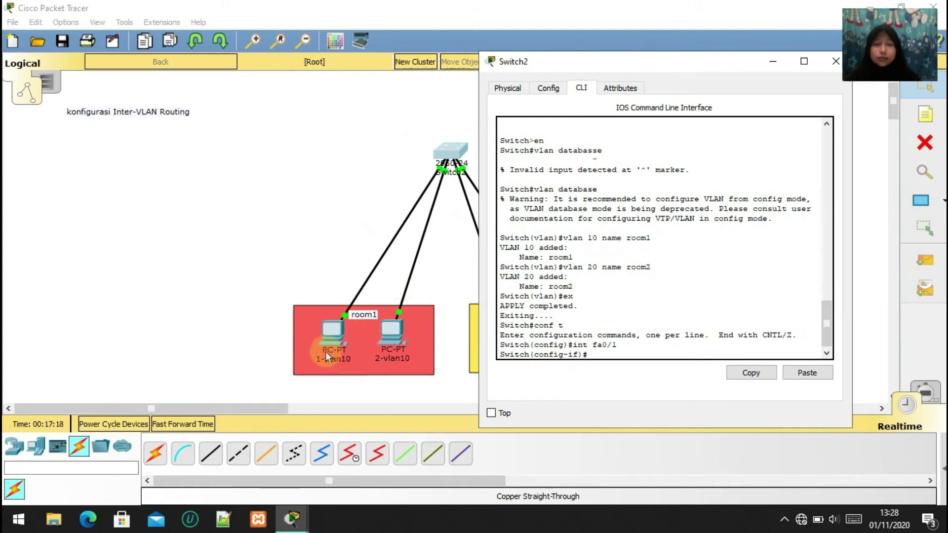
Set fa0/1 to switchport access mode, assign it to VLAN 10, and exit the interface configuration
text(witchport mode access)
key(Return)
text(switchport access)
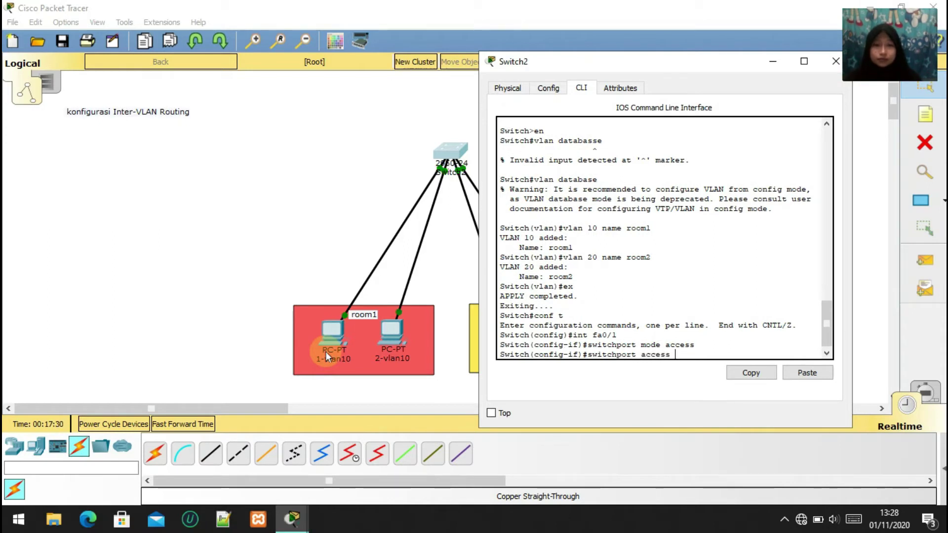
text( vlan 10)
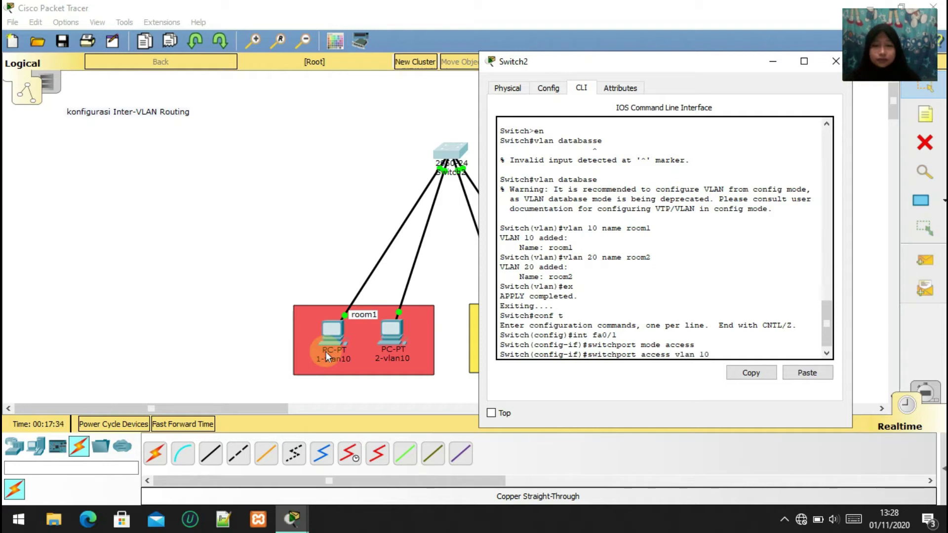
key(Return)
text(ex)
key(Return)
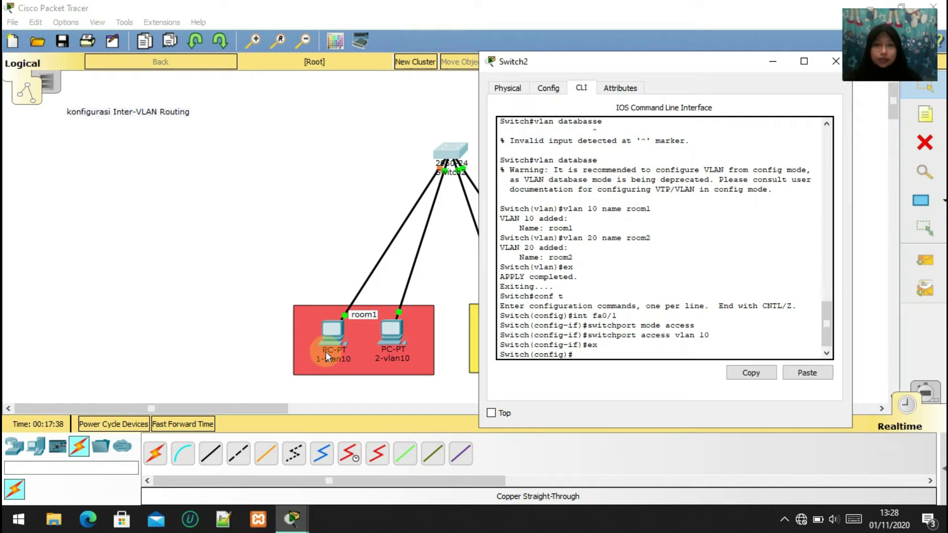
Configure switch interface fa0/2 as an access port and assign it to VLAN 10
text(int fa0/2)
key(Return)
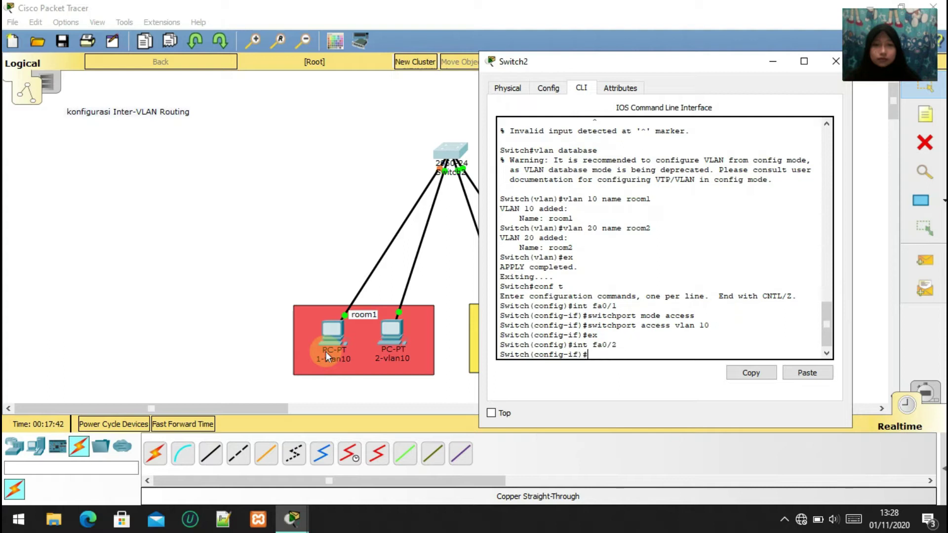
text(switchport mode ac)
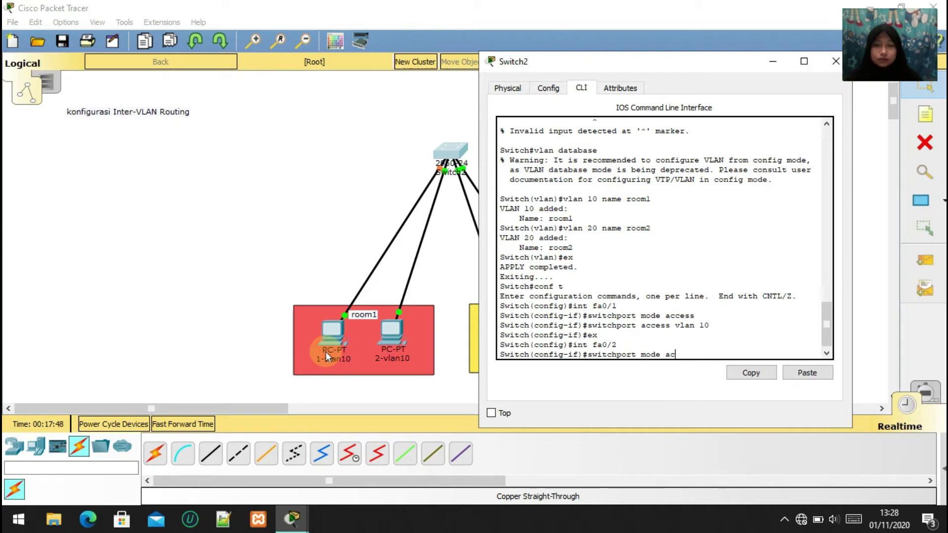
text(cess)
key(Return)
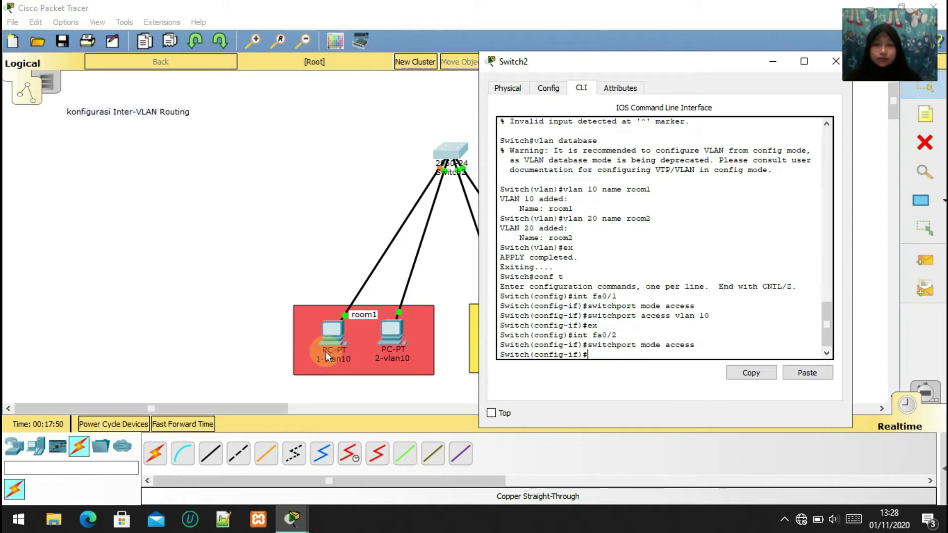
text(switchport access)
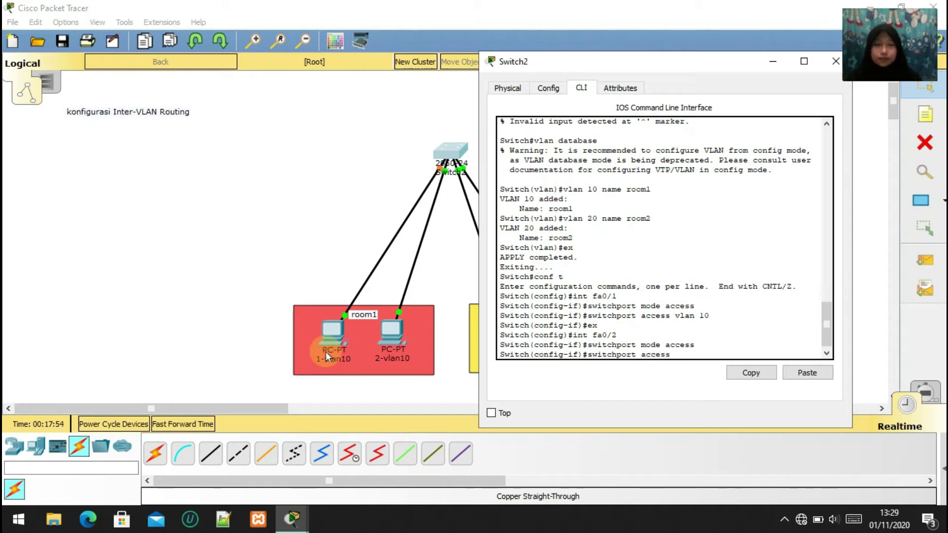
text( vlan 10)
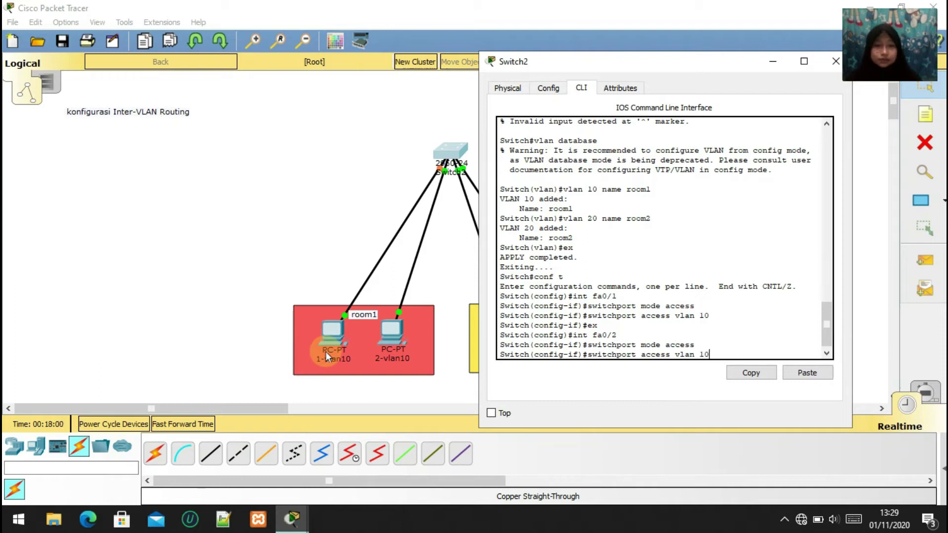
key(Return)
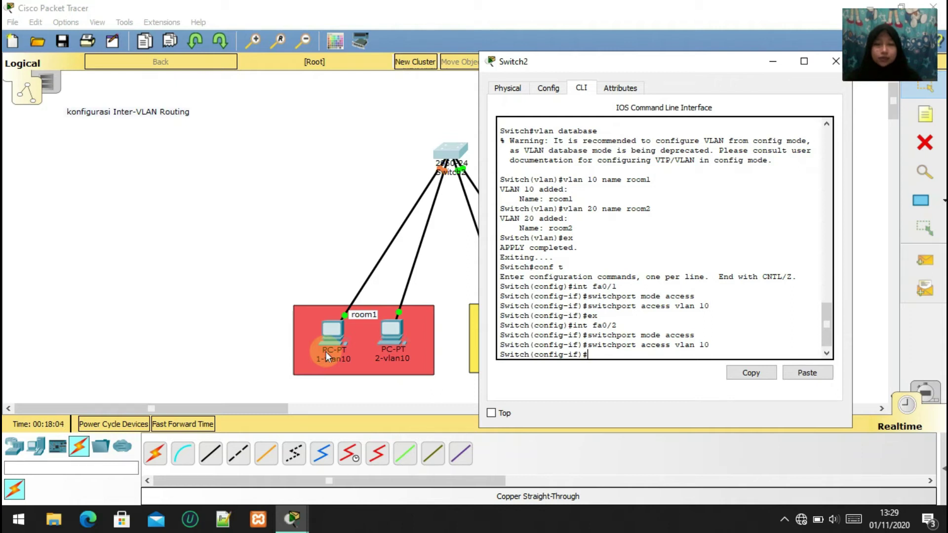
Configure switch interface fa0/3 as an access port in VLAN 20 and exit the interface configuration
text(int fa0/)
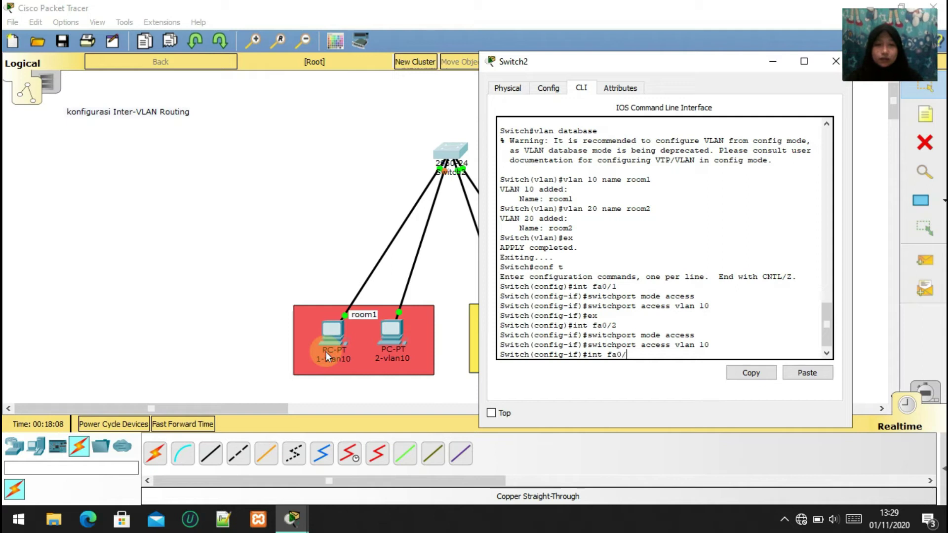
text(3)
key(Return)
text(switchport mode access)
key(Return)
text(switchport access )
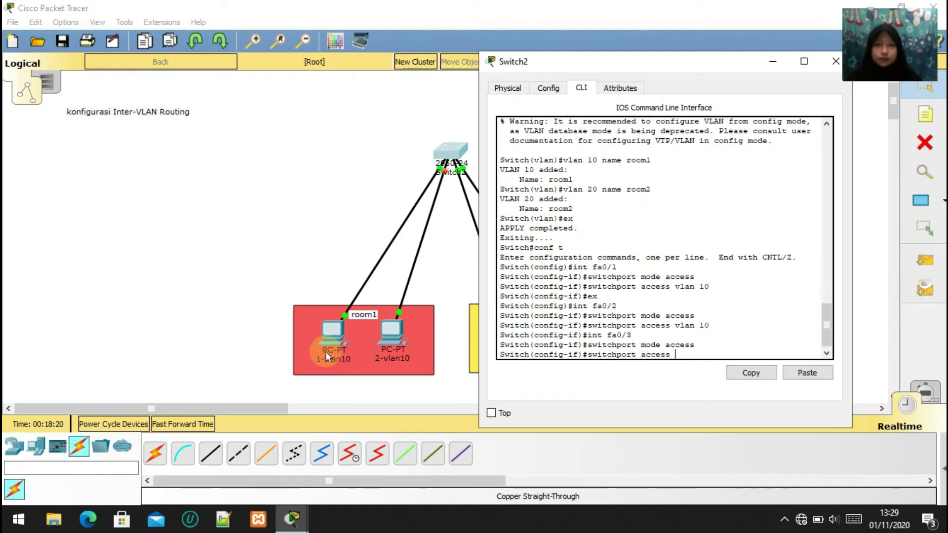
text(vlan 20)
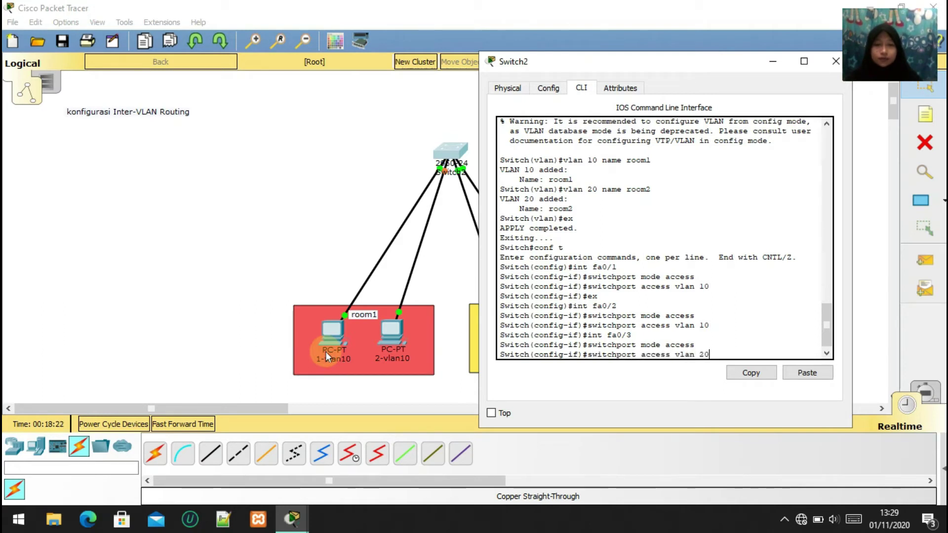
key(Return)
text(ex)
key(Return)
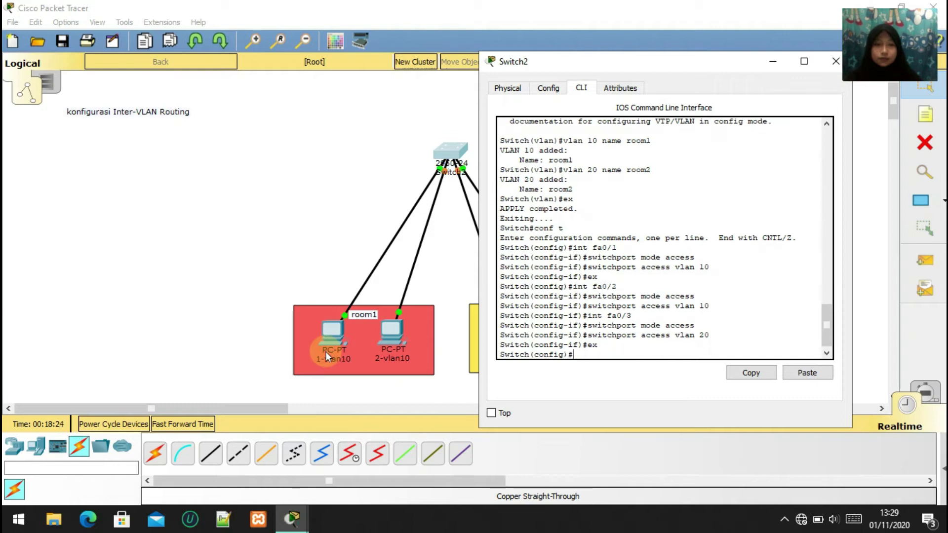
Configure switch interface fa0/4 as an access port in VLAN 20 and exit back to privileged mode
text(int)
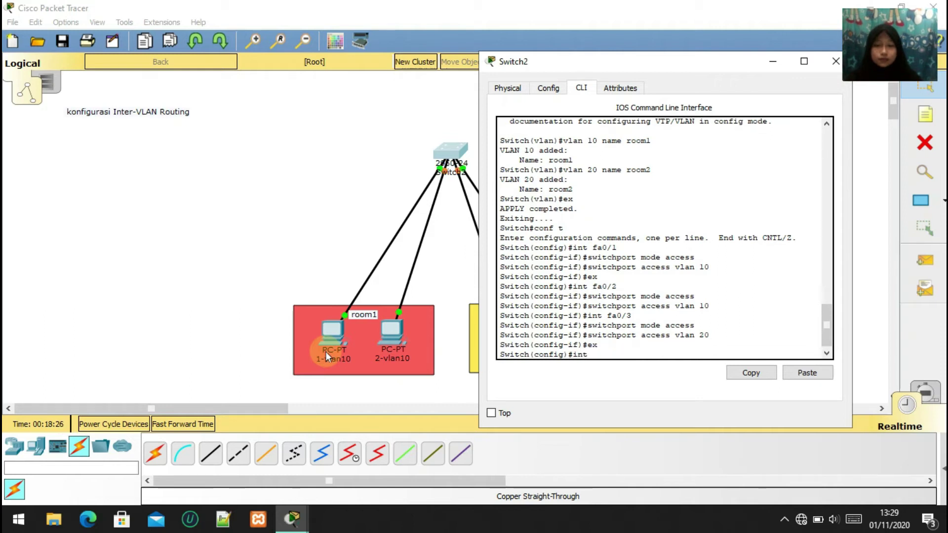
text( fa0/4)
key(Return)
text(switchport mode acces)
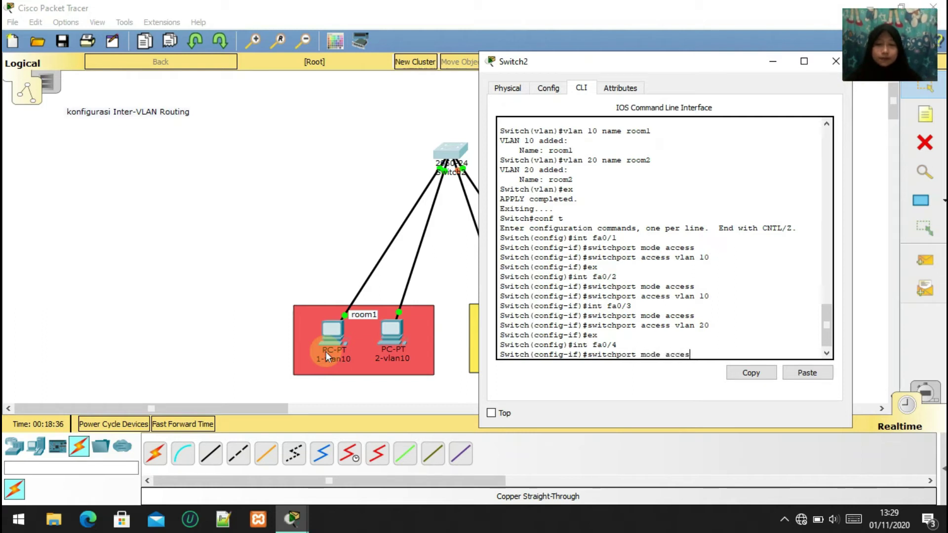
text(s)
key(Return)
text(switch)
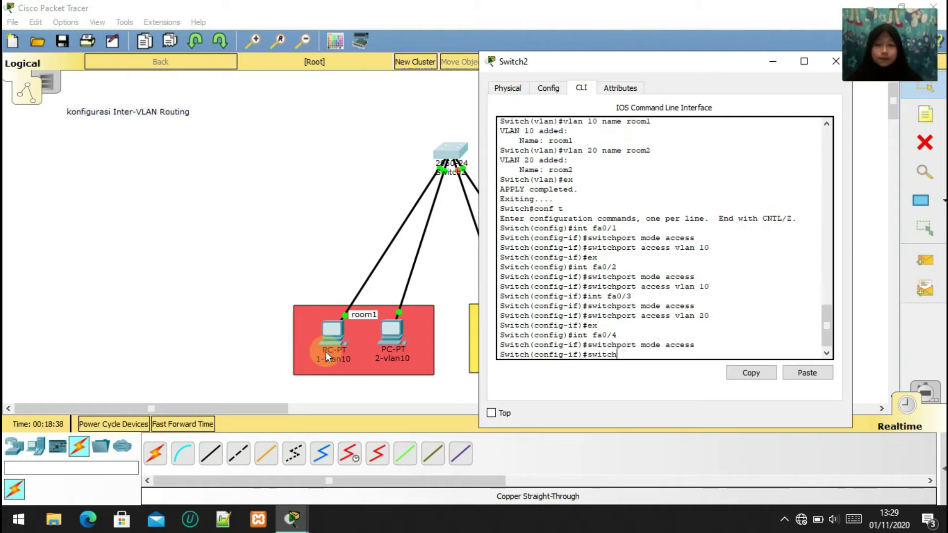
text(port access vlan 20)
key(Return)
text(ex)
key(Return)
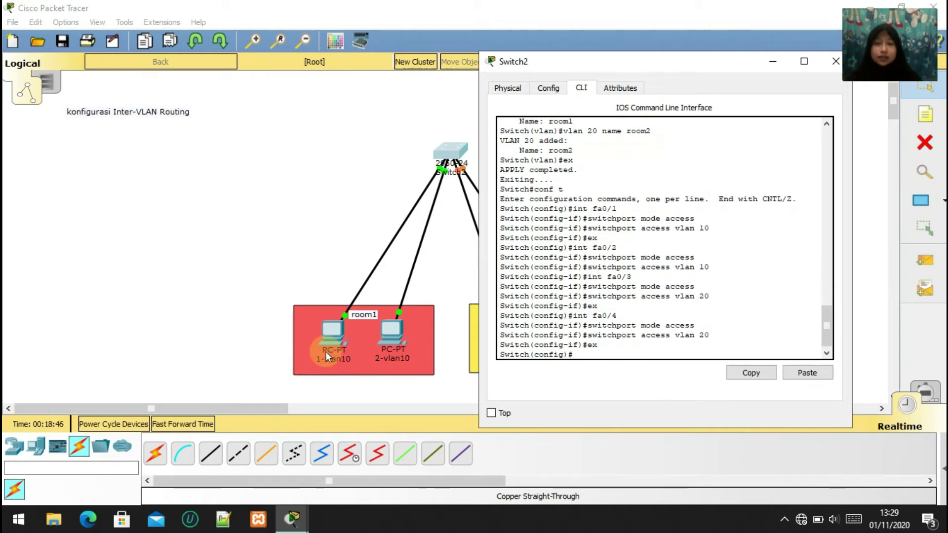
text(ex)
key(Return)
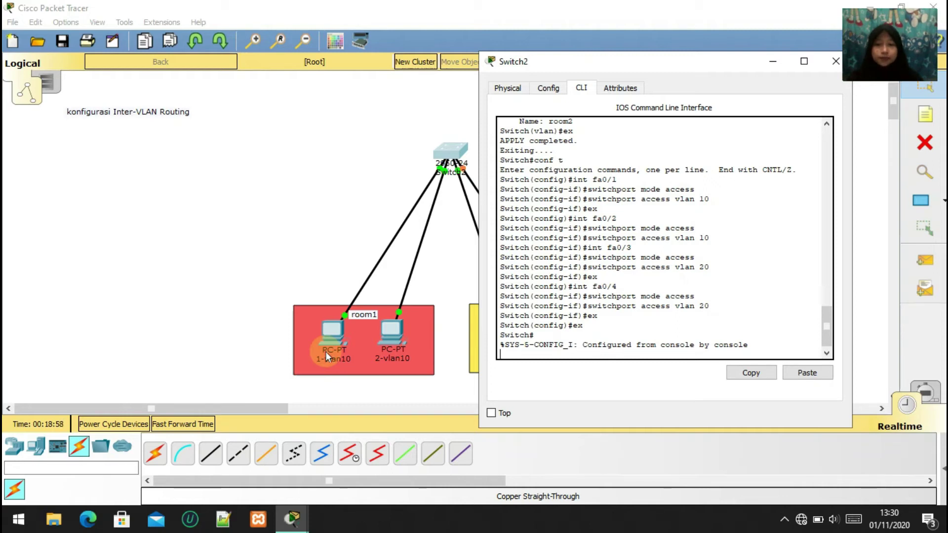
Run show vlan brief on the switch, widen the window to examine the room1 and room2 port assignments, and minimize it
key(Return)
text(sho)
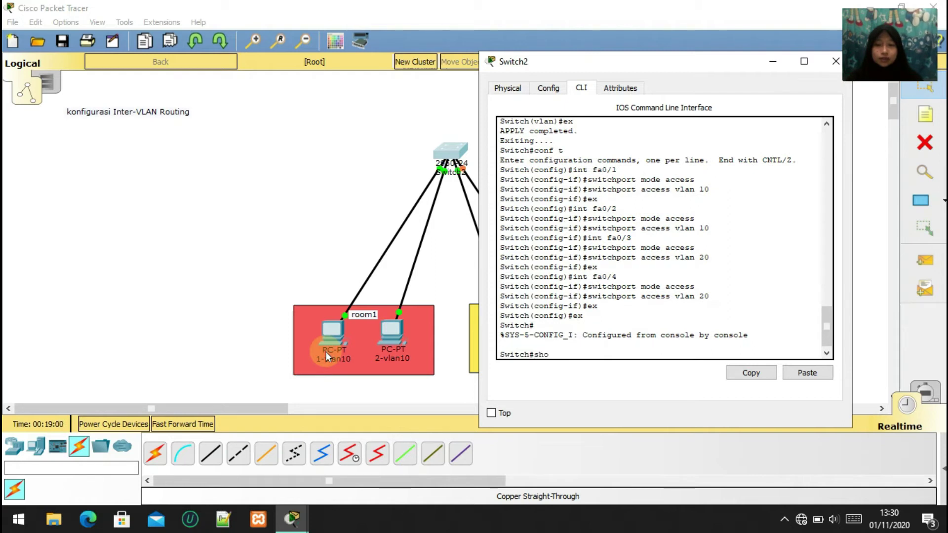
text(w vlan bri)
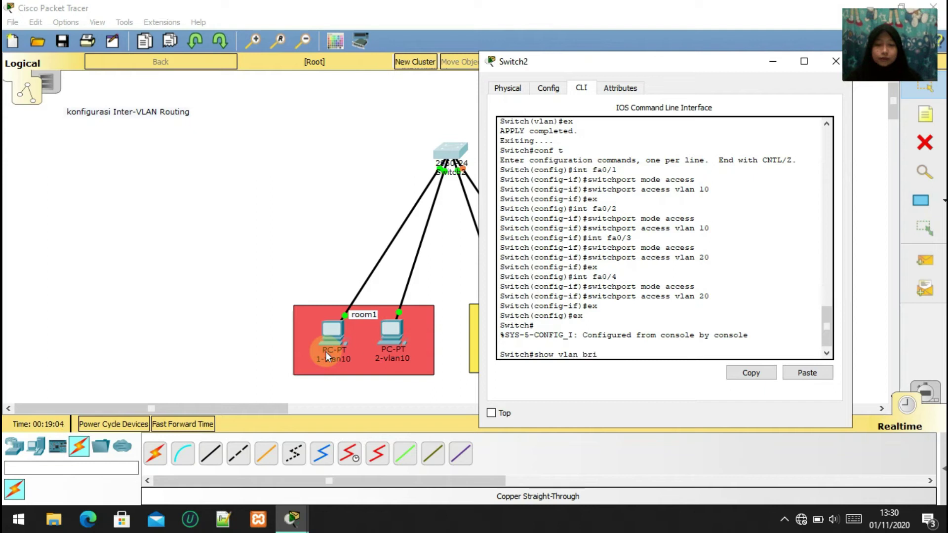
text(ef)
key(Return)
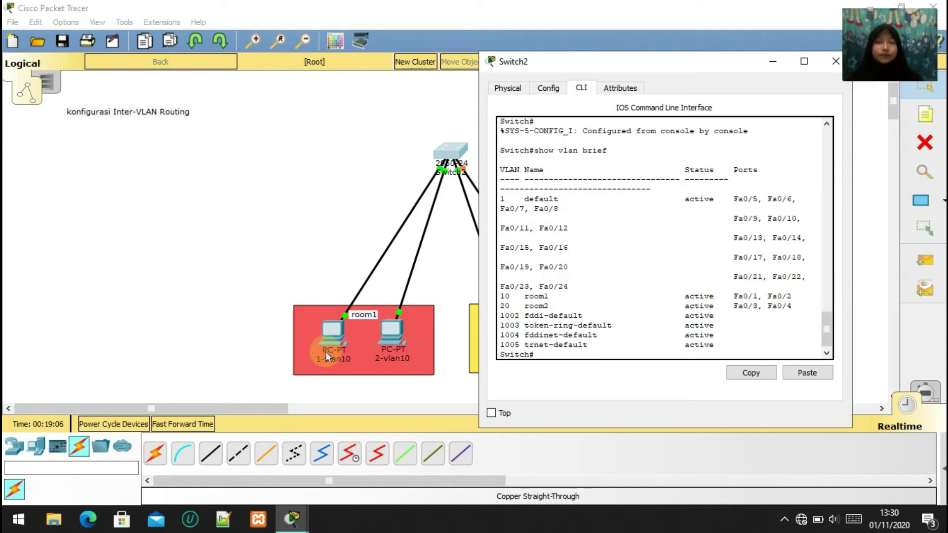
drag(478, 235, 339, 222)
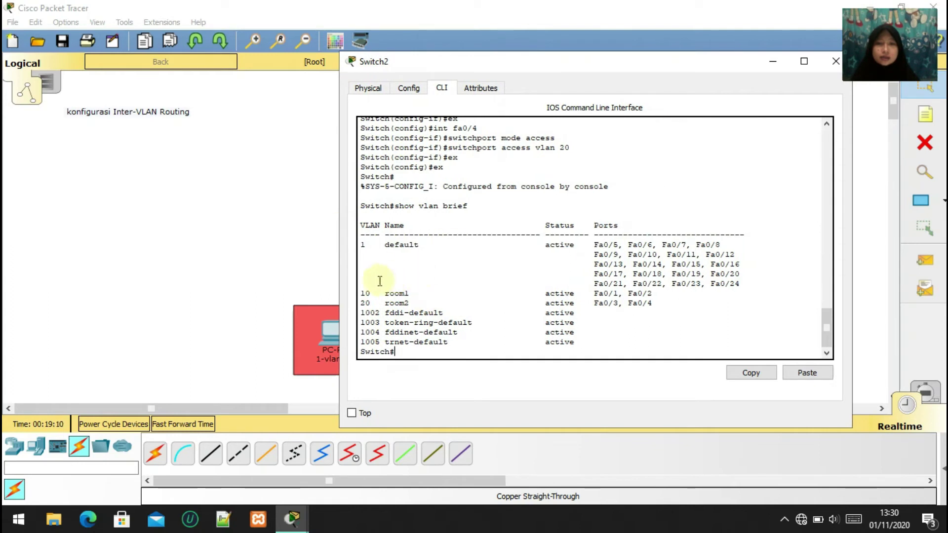
drag(359, 287, 658, 307)
drag(575, 297, 361, 291)
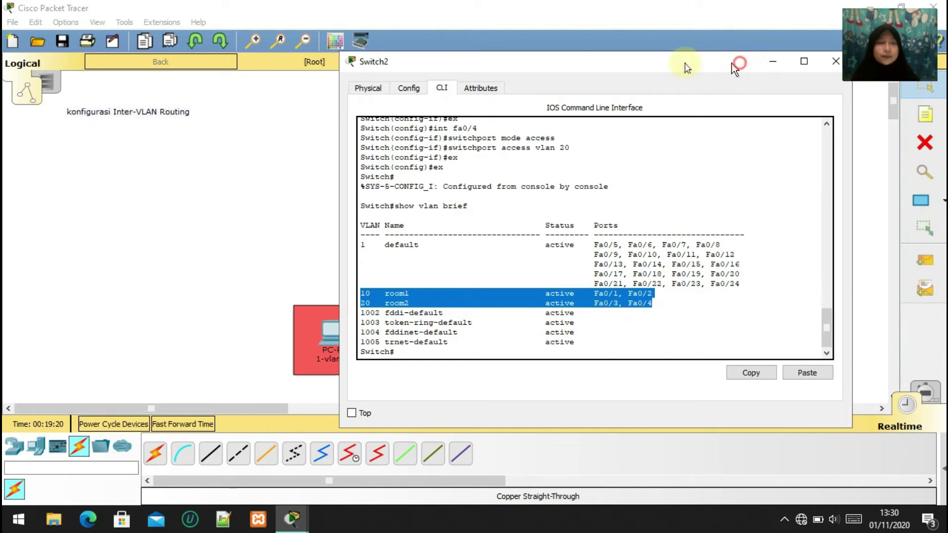
drag(732, 63, 672, 63)
click(777, 60)
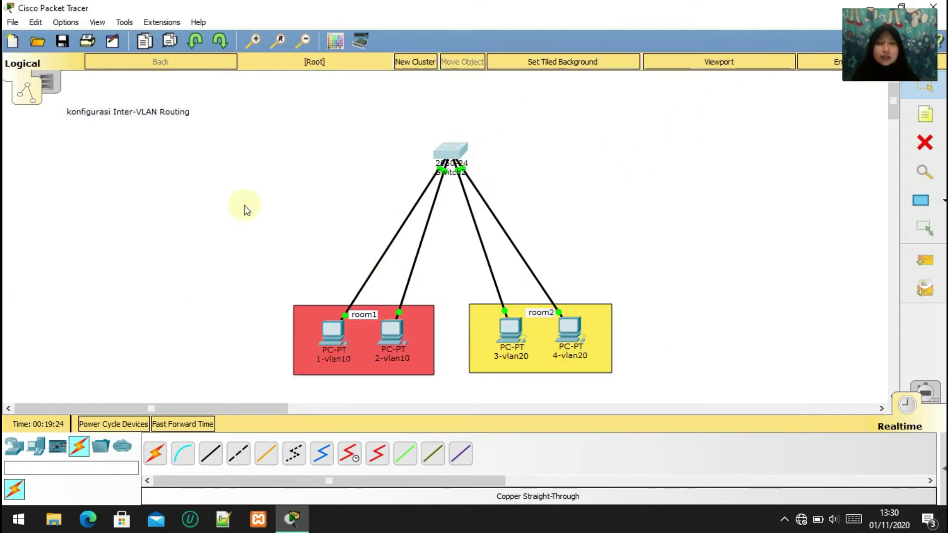
Add a generic Router-PT to the workspace beside the switch, level with it
click(15, 448)
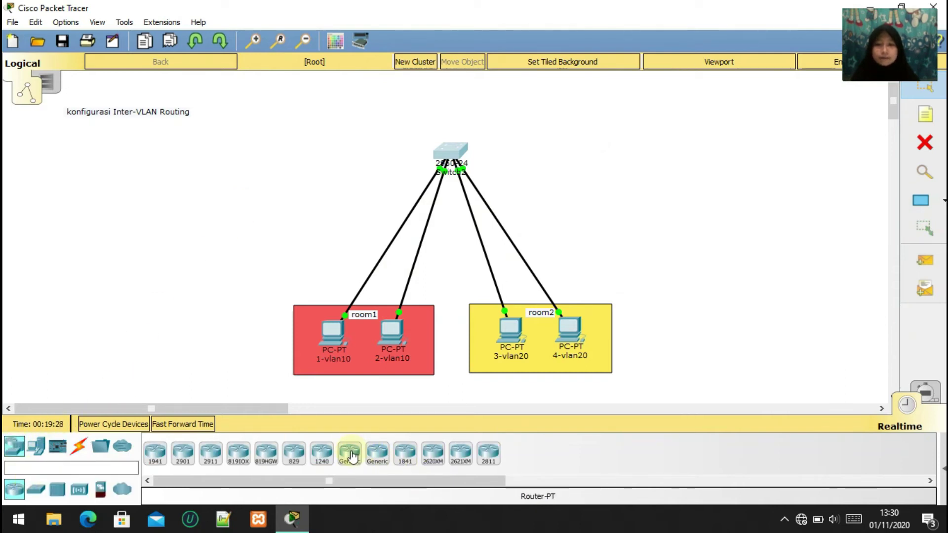
click(352, 457)
click(686, 152)
drag(683, 157, 650, 154)
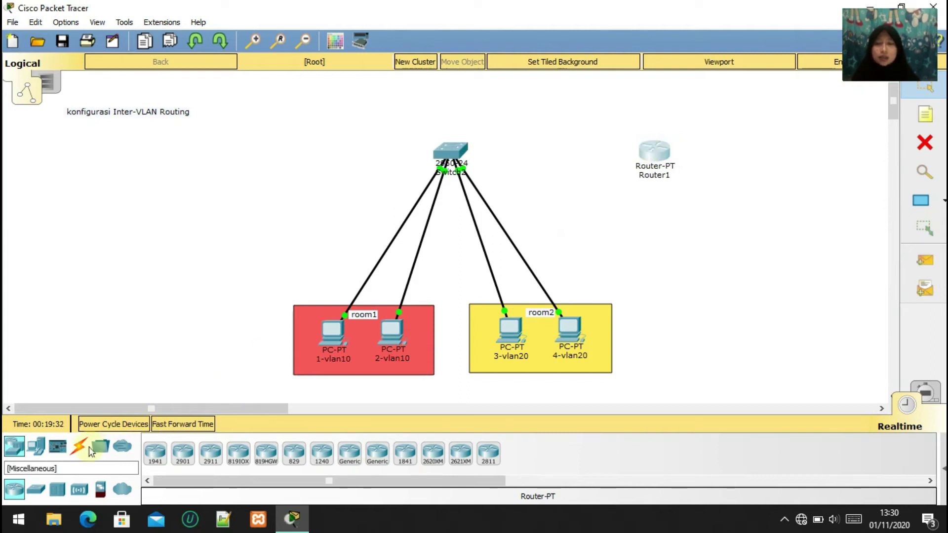
Connect the switch's FastEthernet0/21 to the router's FastEthernet0/0 with a copper straight-through cable
click(78, 447)
click(212, 461)
click(450, 149)
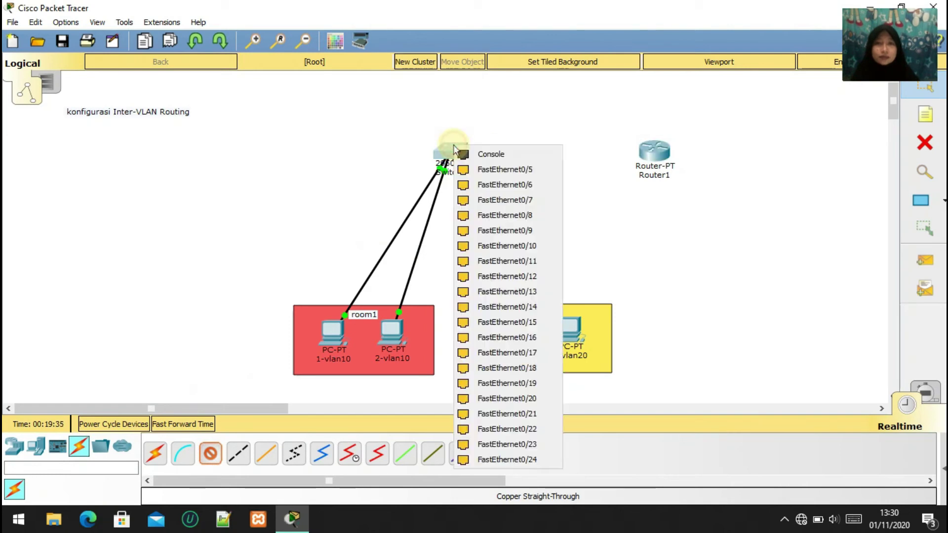
click(459, 414)
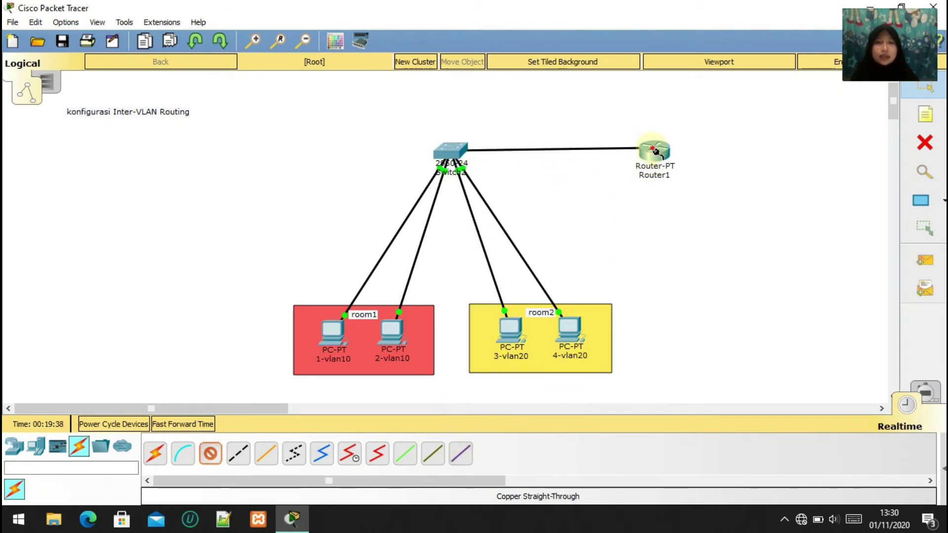
click(655, 151)
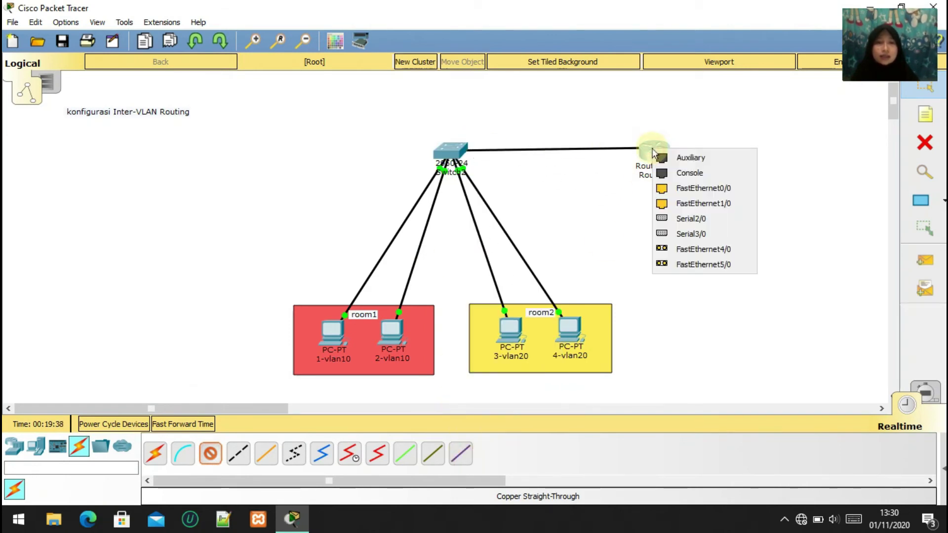
click(670, 190)
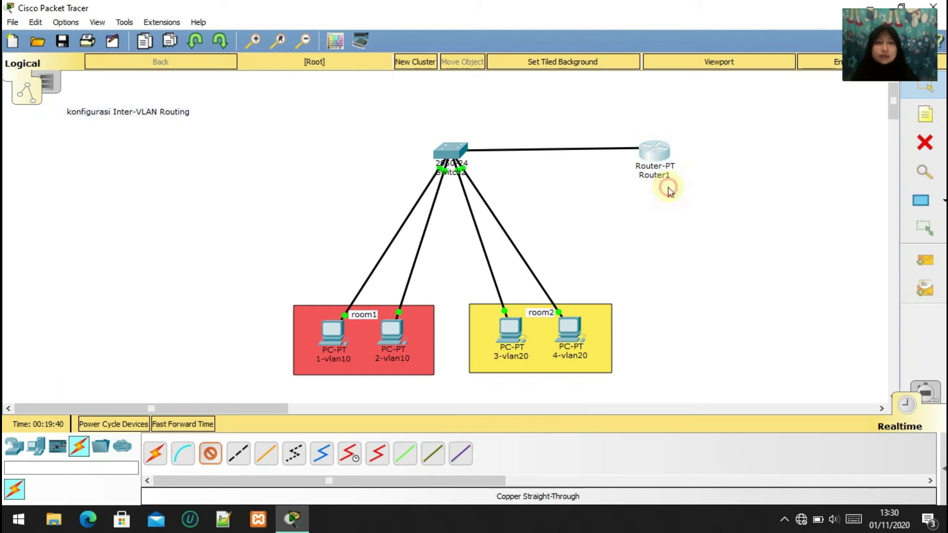
Enter global configuration on the switch and set interface fa0/24 to trunk mode
click(461, 155)
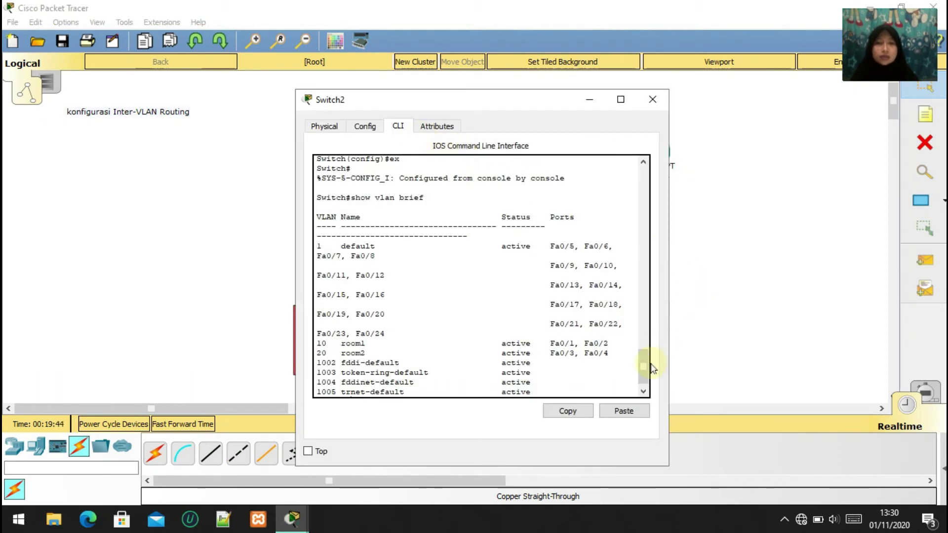
drag(643, 365, 644, 379)
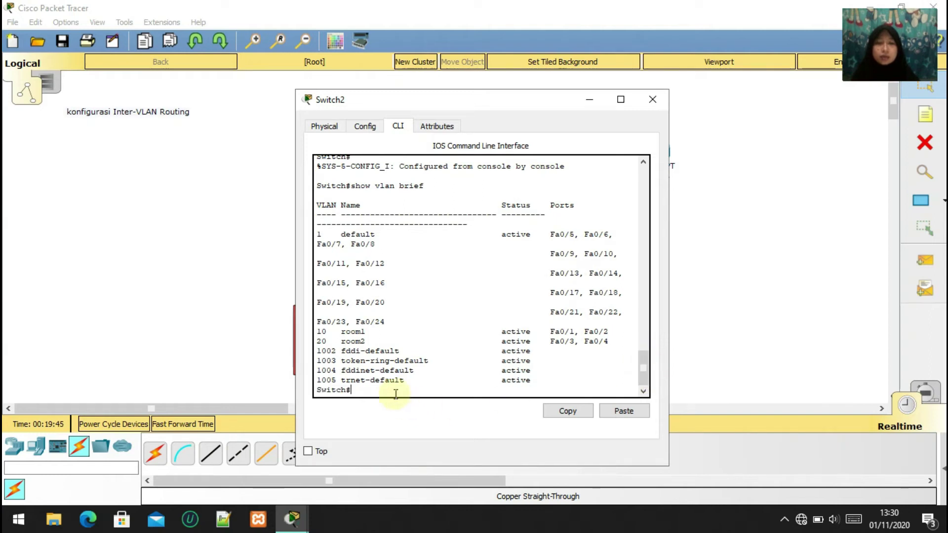
text(conf t)
key(Return)
text(ig)#int fa)
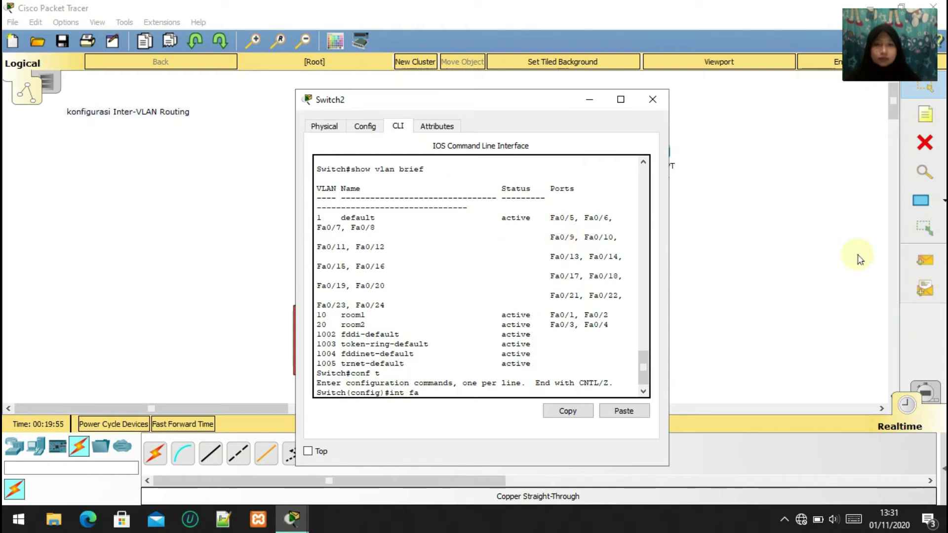
text(0)
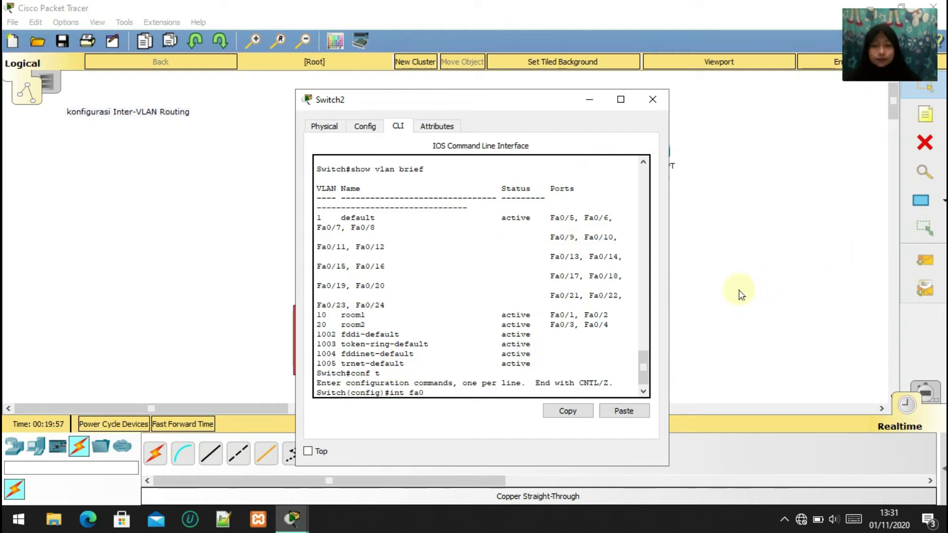
text(/24)
key(Return)
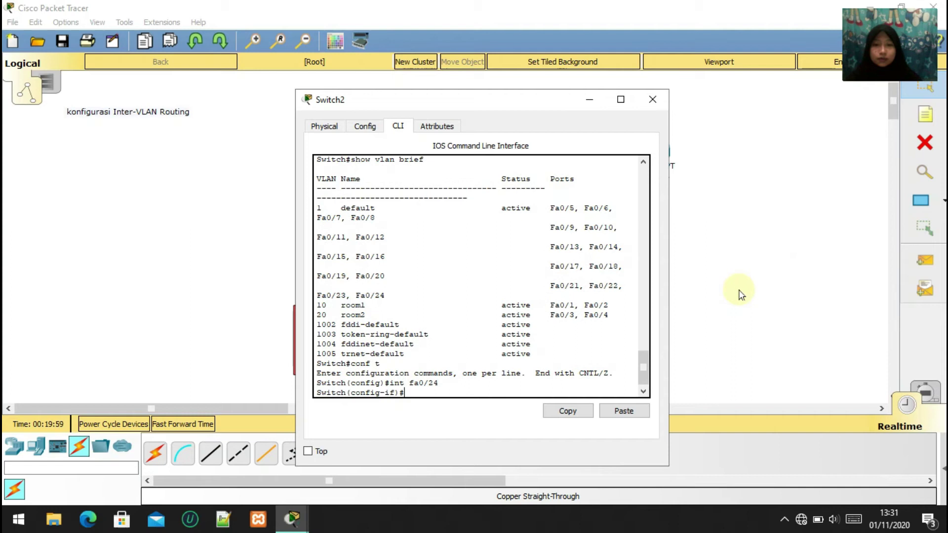
text(swi)
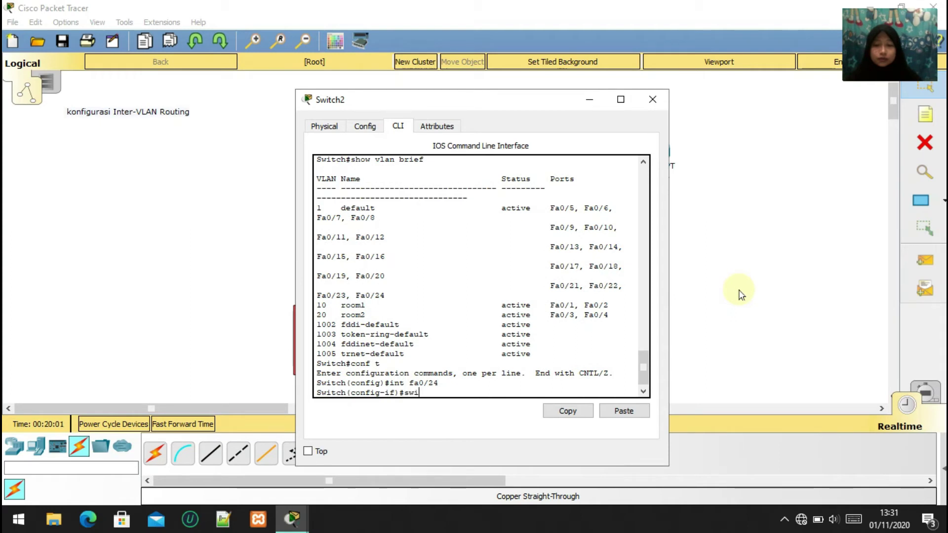
text(tchport mode trunk)
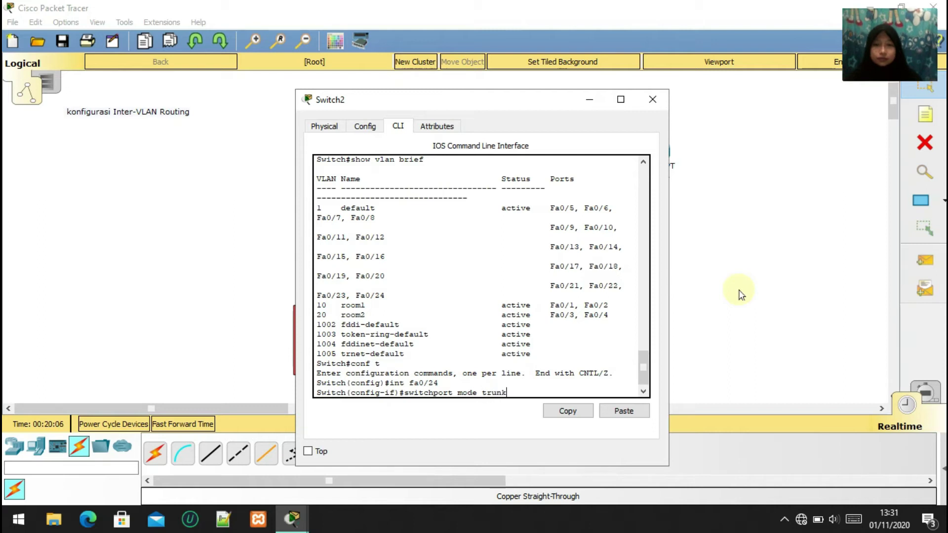
key(Return)
Allow VLANs 10-20 on the switch's fa0/24 trunk, end the configuration and close the switch window
text(switchport)
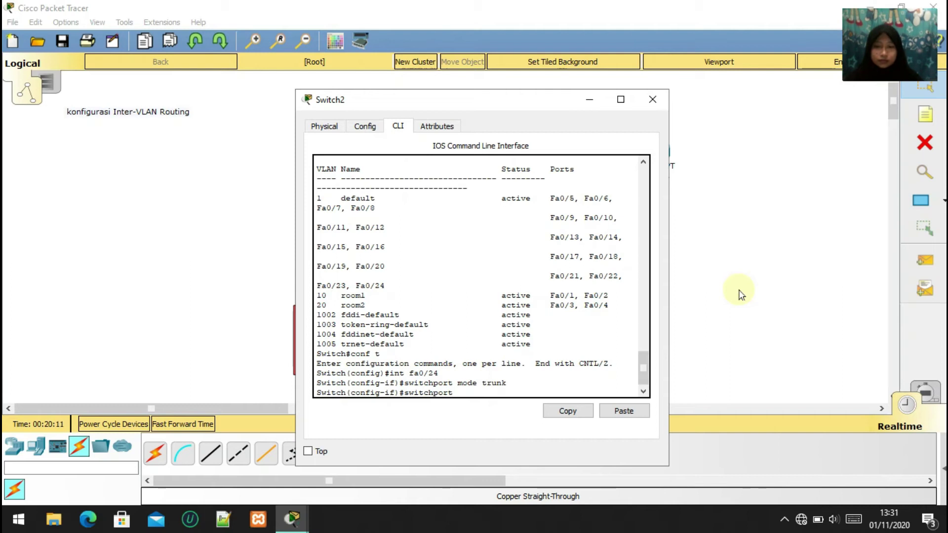
text( trunk allowed )
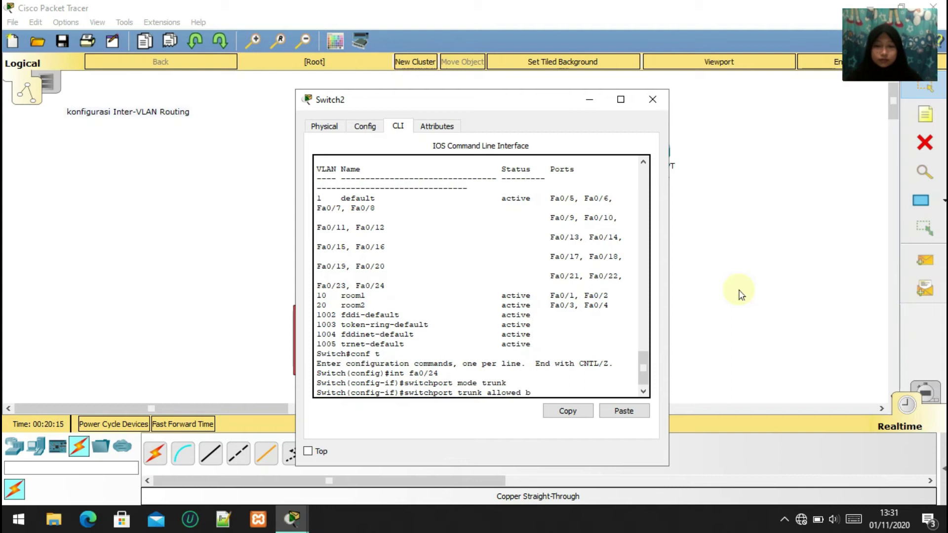
text(vlan 10-20)
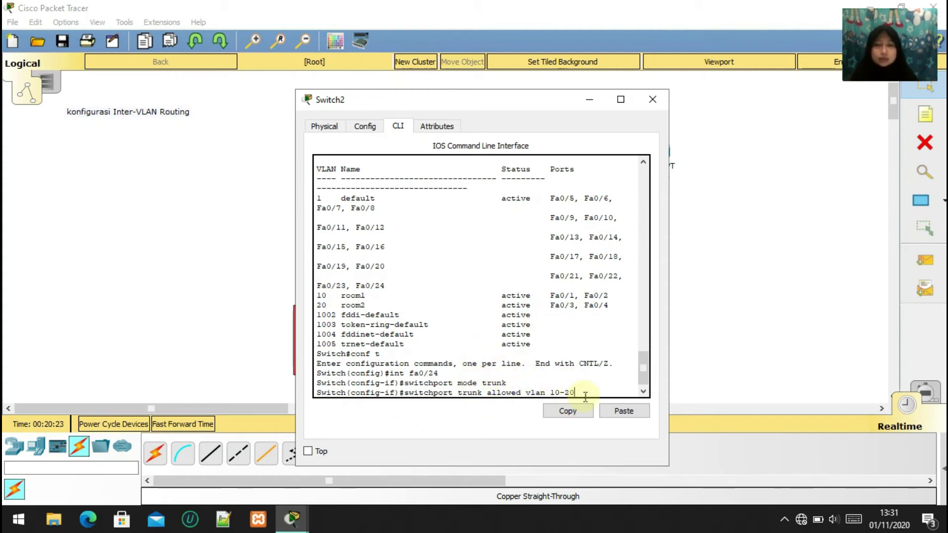
key(Return)
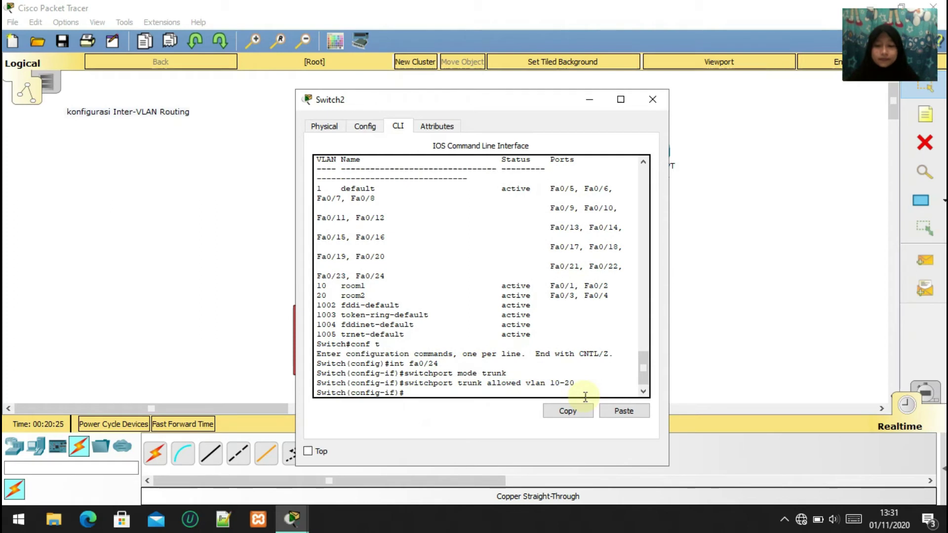
text(end)
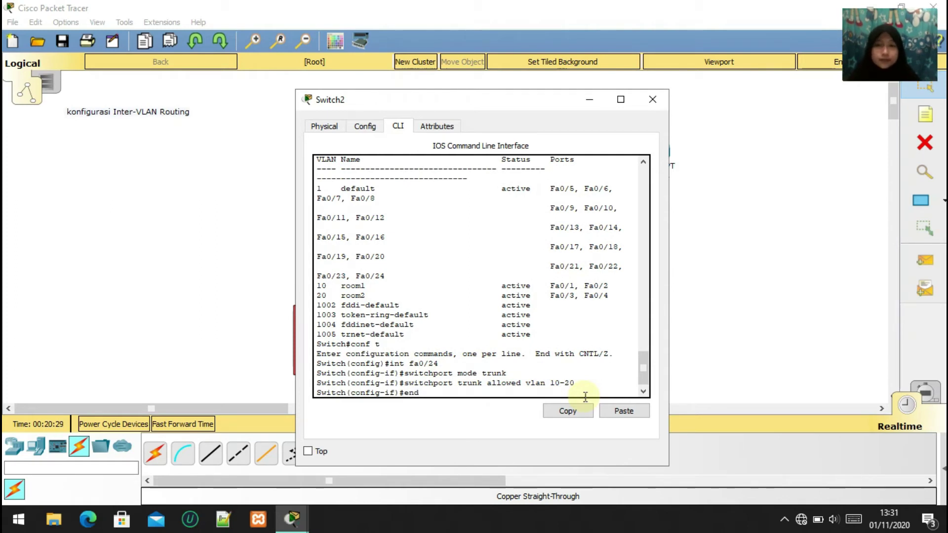
key(Return)
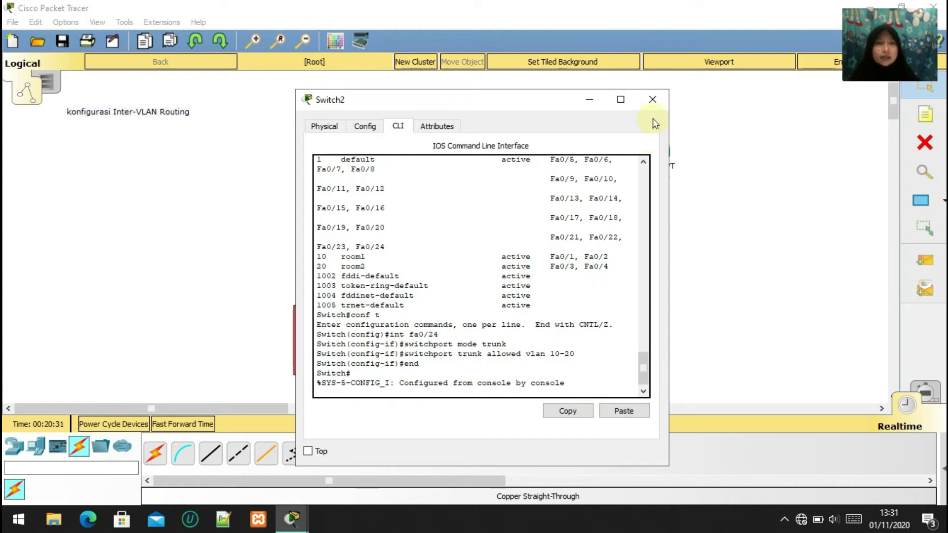
click(652, 99)
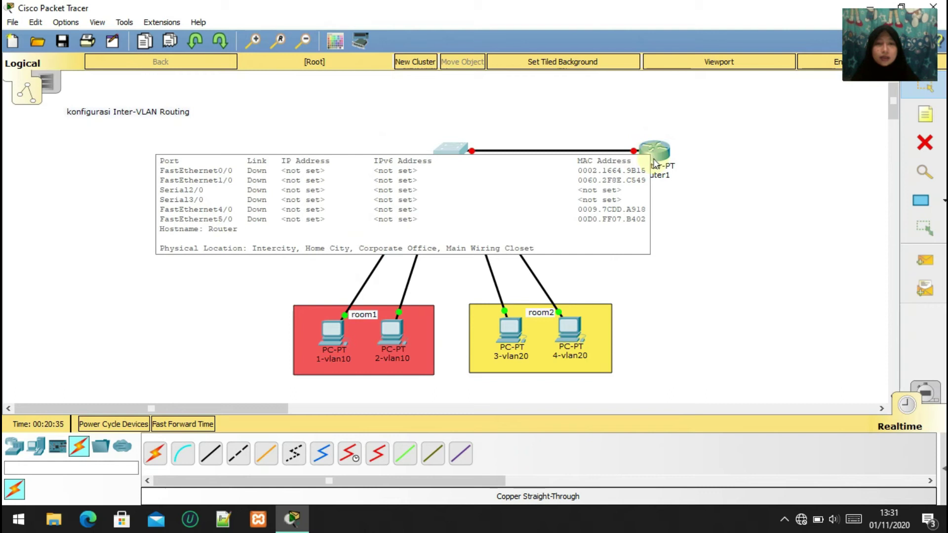
Open the router's command line, decline the initial configuration dialog with no, and enter privileged mode
click(654, 155)
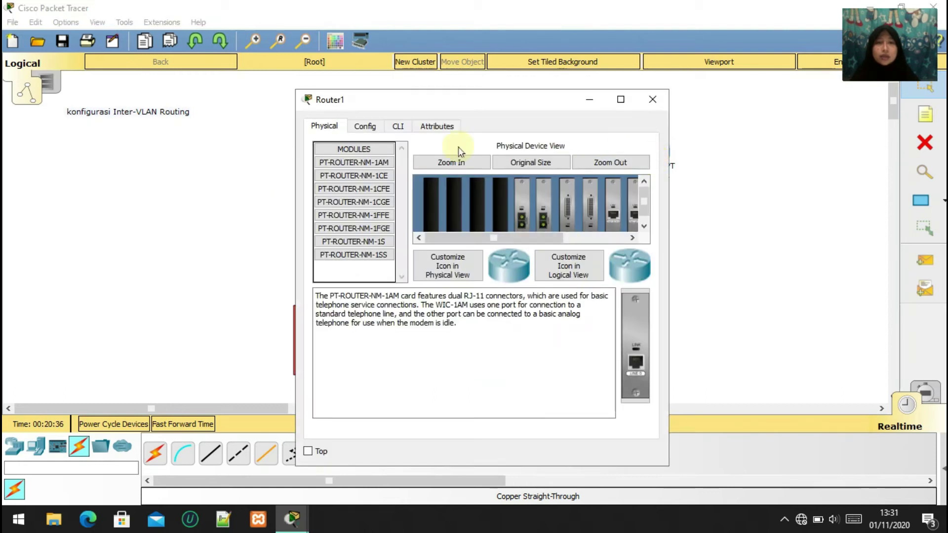
click(399, 129)
click(550, 355)
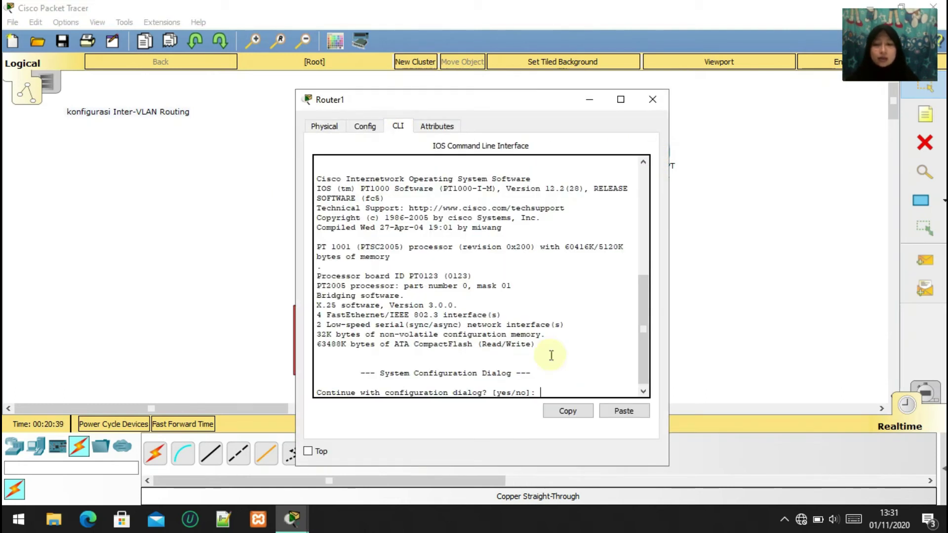
text(no)
key(Return)
key(Return)
text(en)
key(Return)
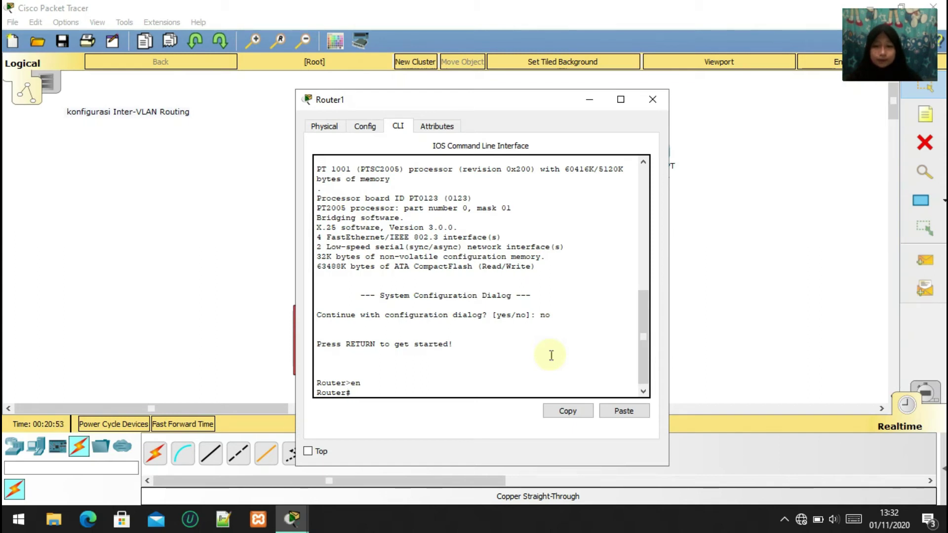
Enter global configuration on the router and set its hostname to InterVLAN
text(n)
key(BackSpace)
text(conf )
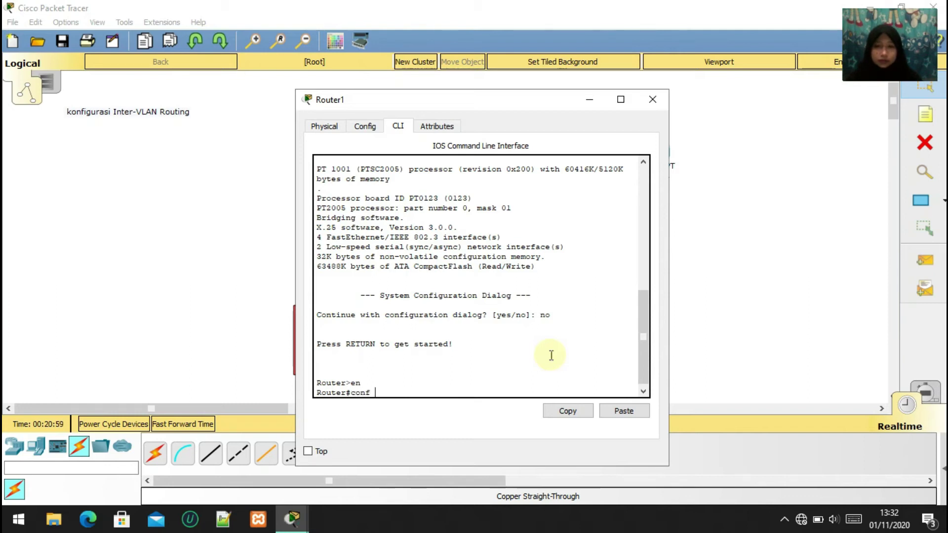
text(t)
key(Return)
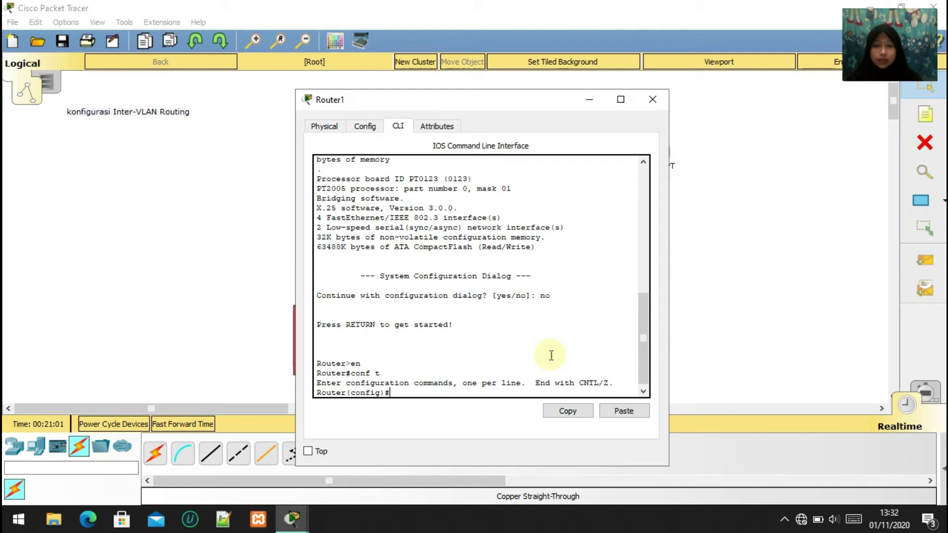
text(hostna)
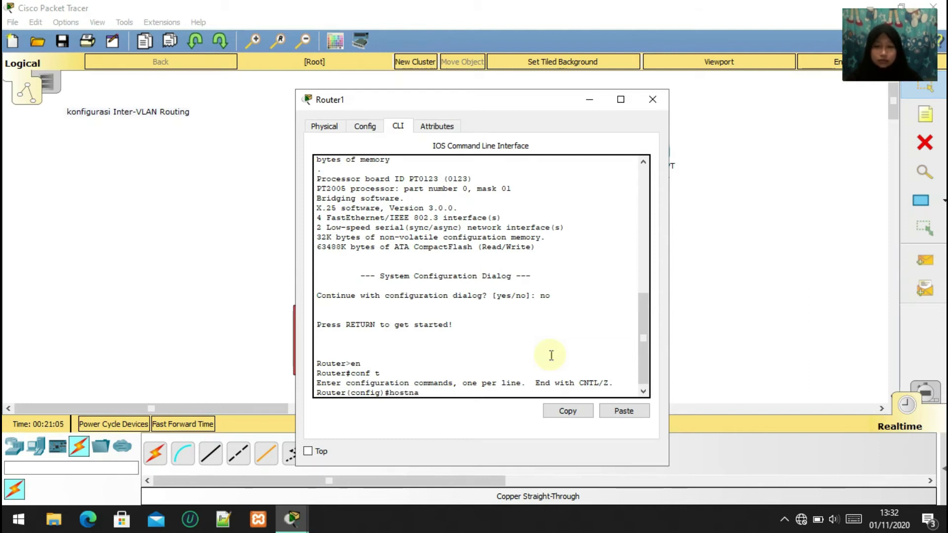
text(me Invl)
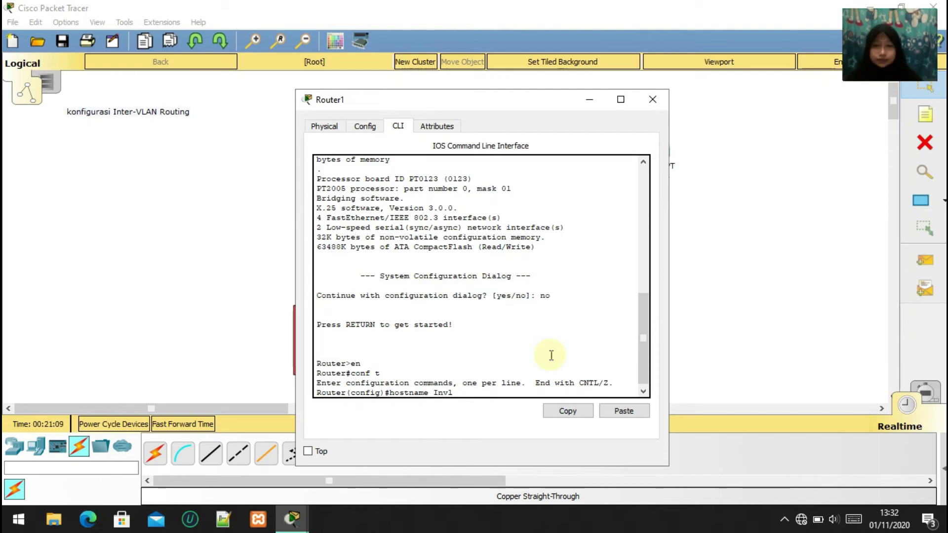
text(ater)
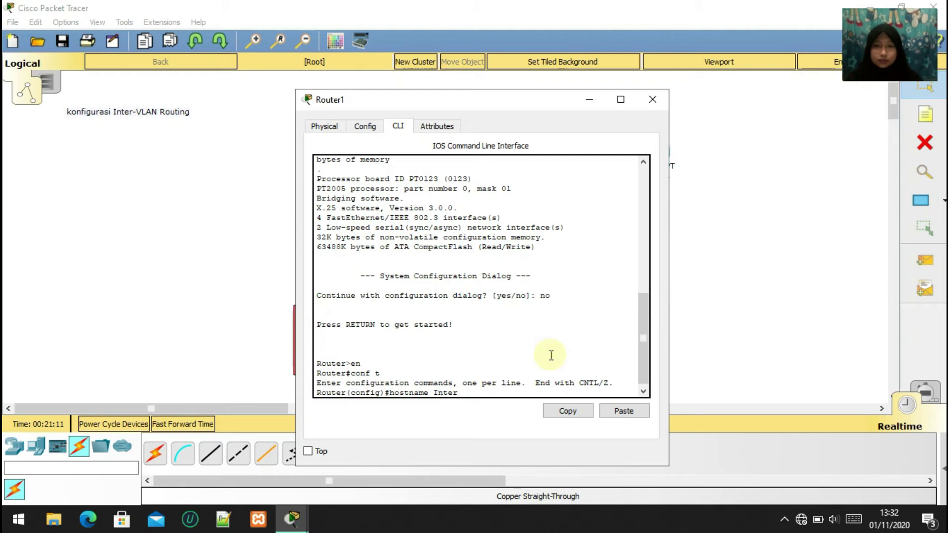
text(VLAN)
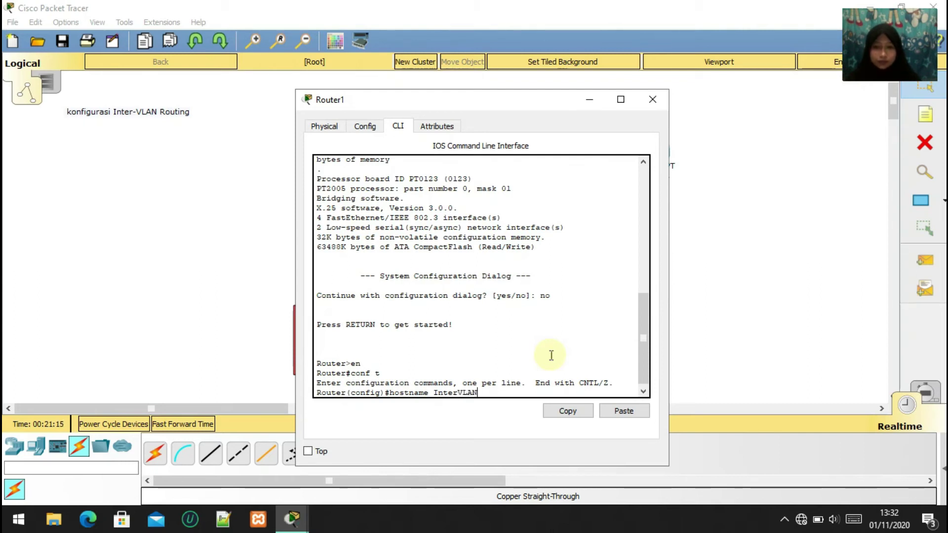
key(Return)
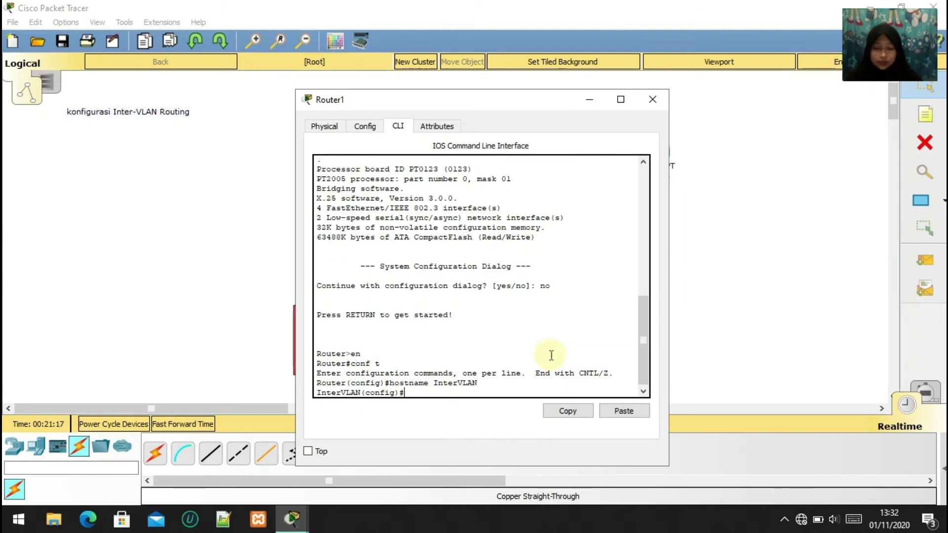
Enable the router's interface fa0/0 with no shutdown and exit back to global configuration
text(int fa0/0)
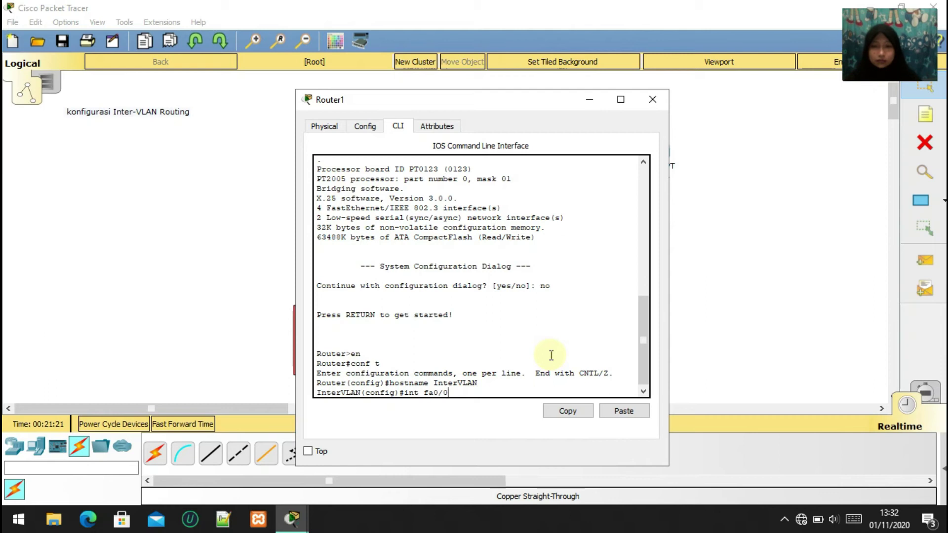
key(Return)
text(no shi)
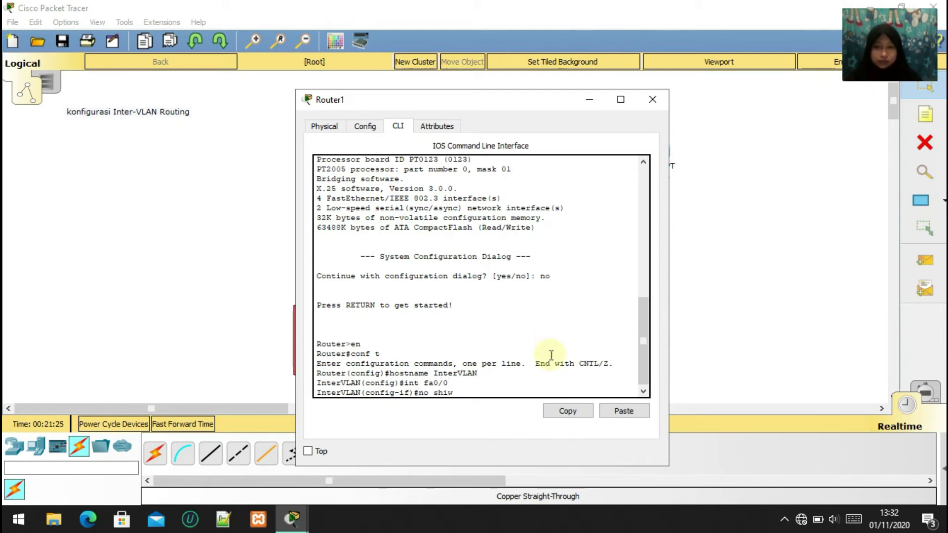
key(BackSpace)
text(ut)
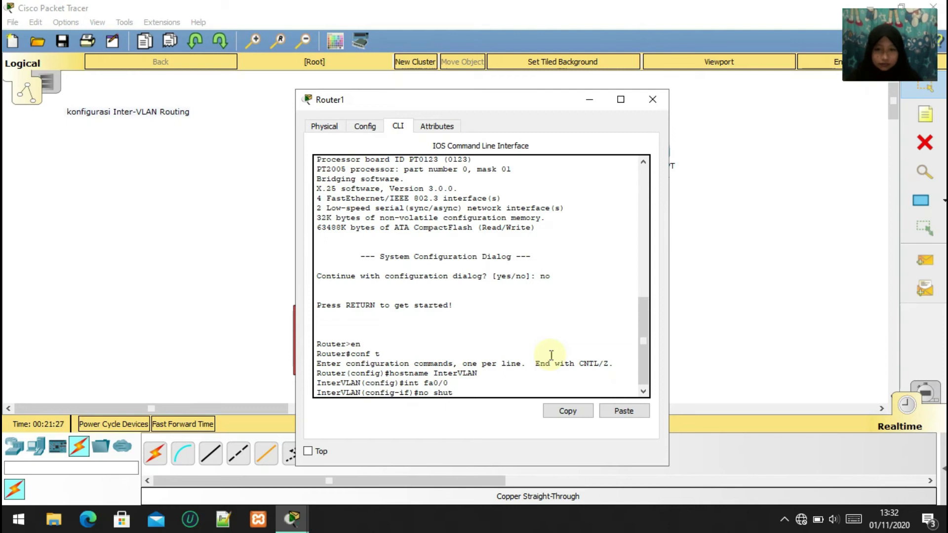
text(down)
key(Return)
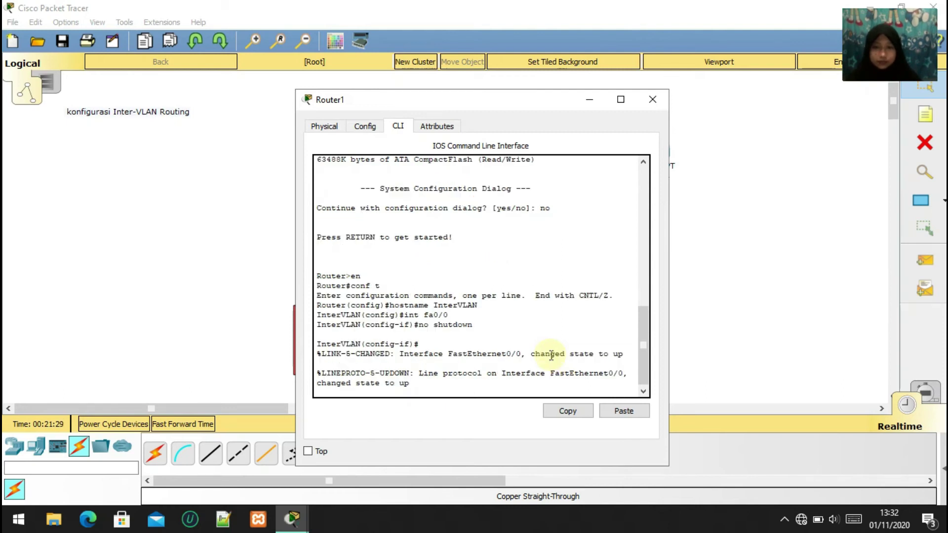
text(ex)
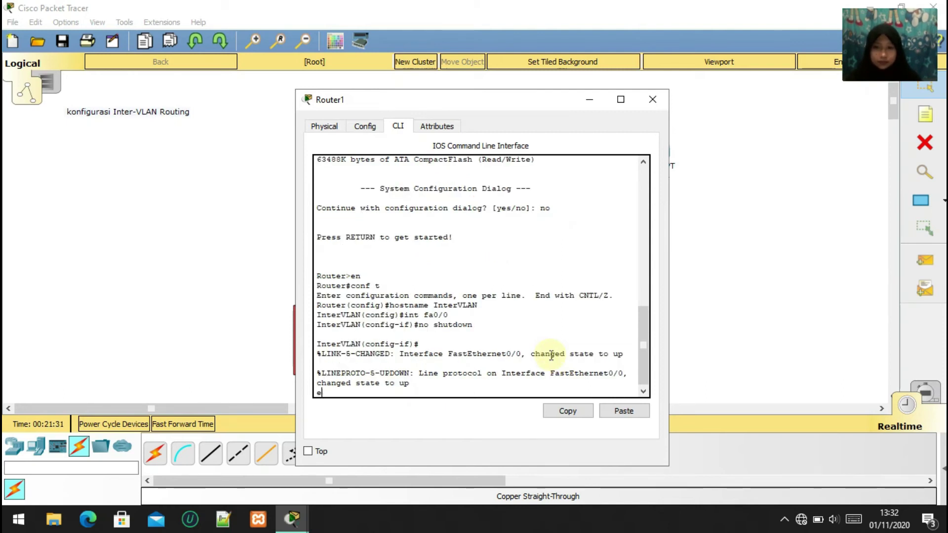
key(BackSpace)
key(Return)
key(Return)
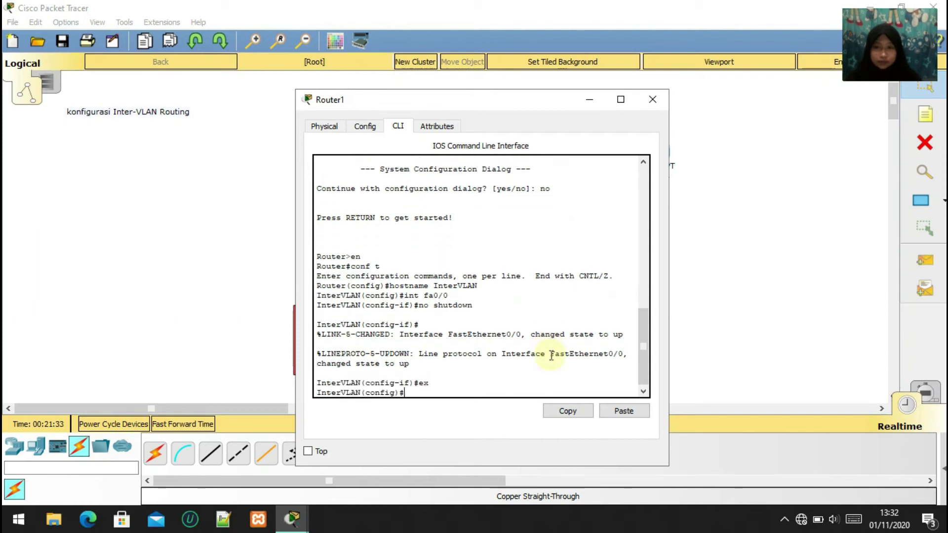
Create subinterface fa0/0.10 on the router and enter its configuration mode
text(in)
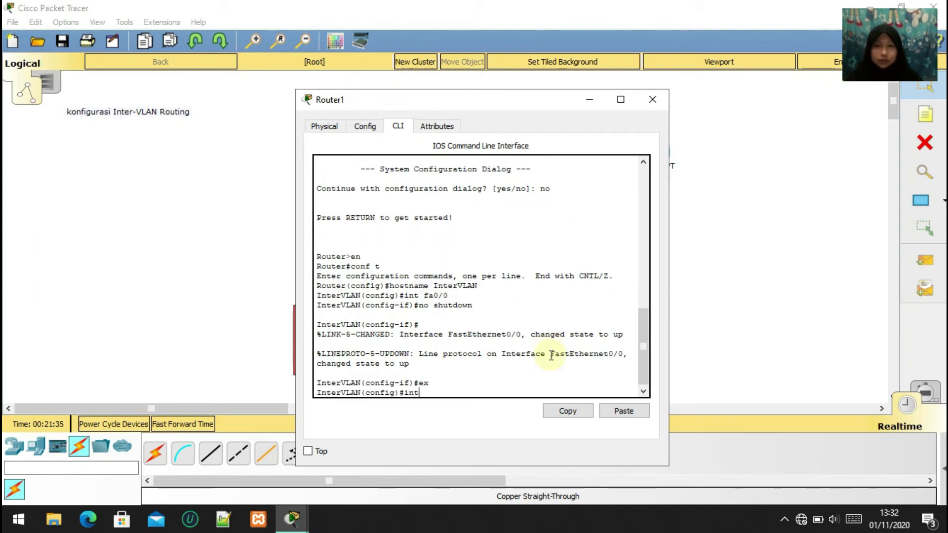
text(t fa0)
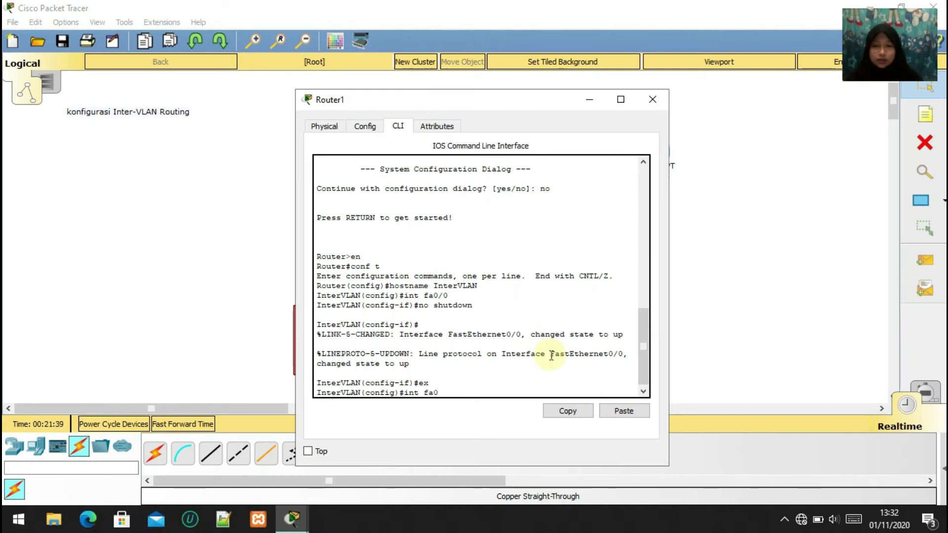
text(/0.)
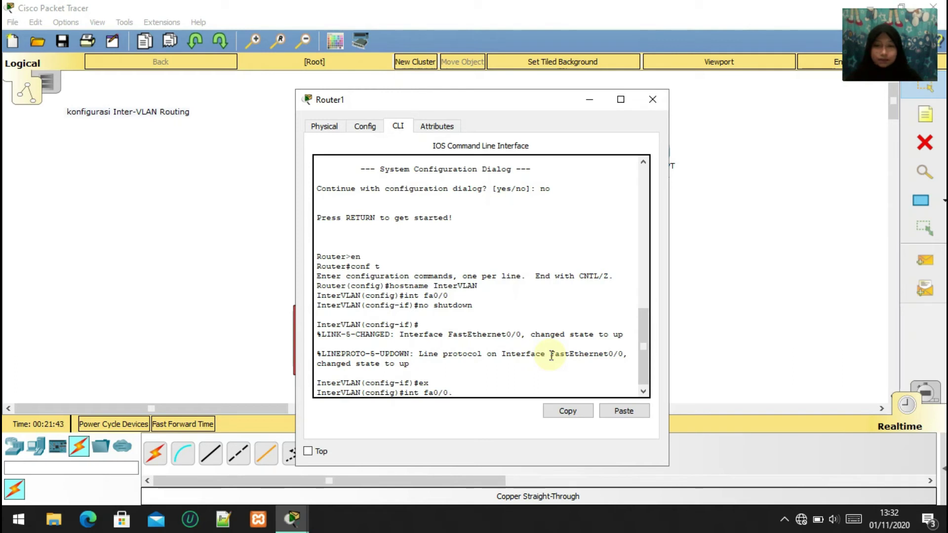
text(10)
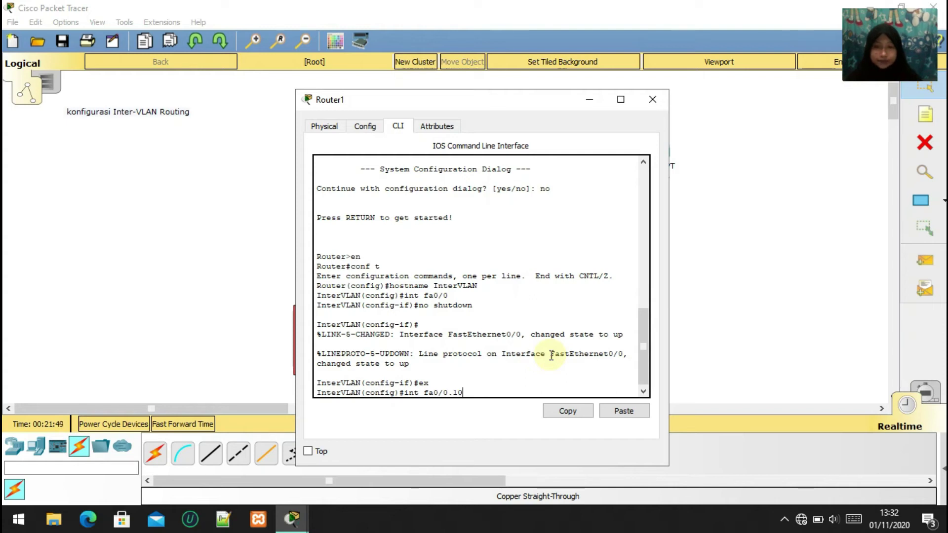
key(Return)
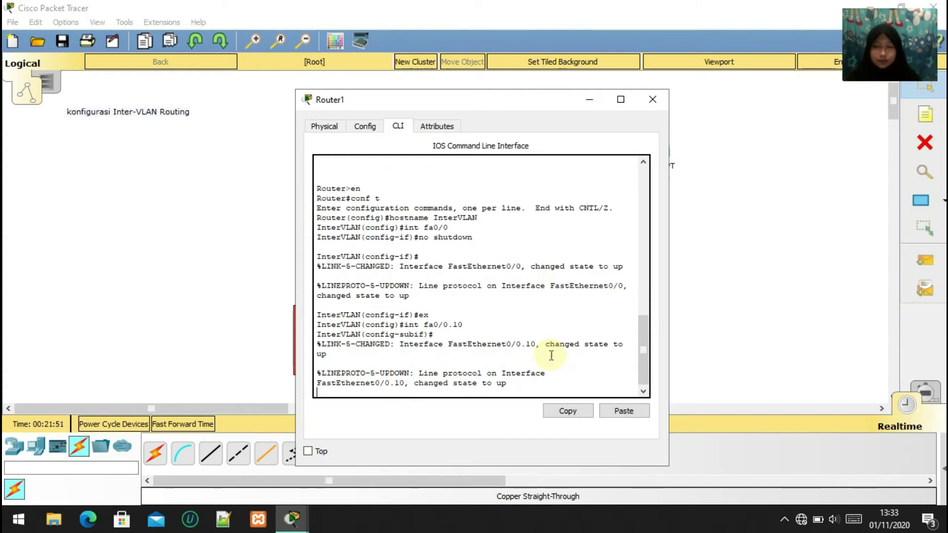
Set 802.1Q encapsulation with VLAN ID 10 on the router's subinterface fa0/0.10
key(Return)
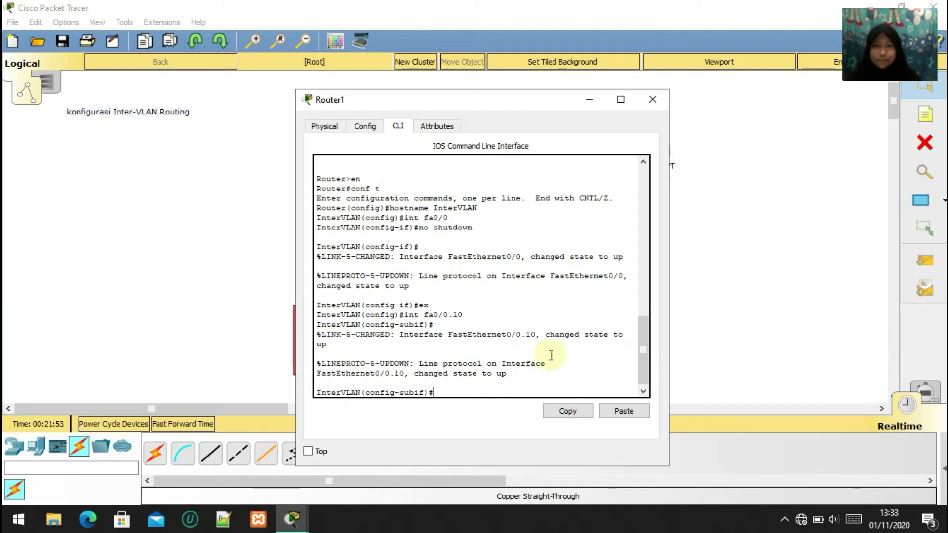
text(en)
key(Tab)
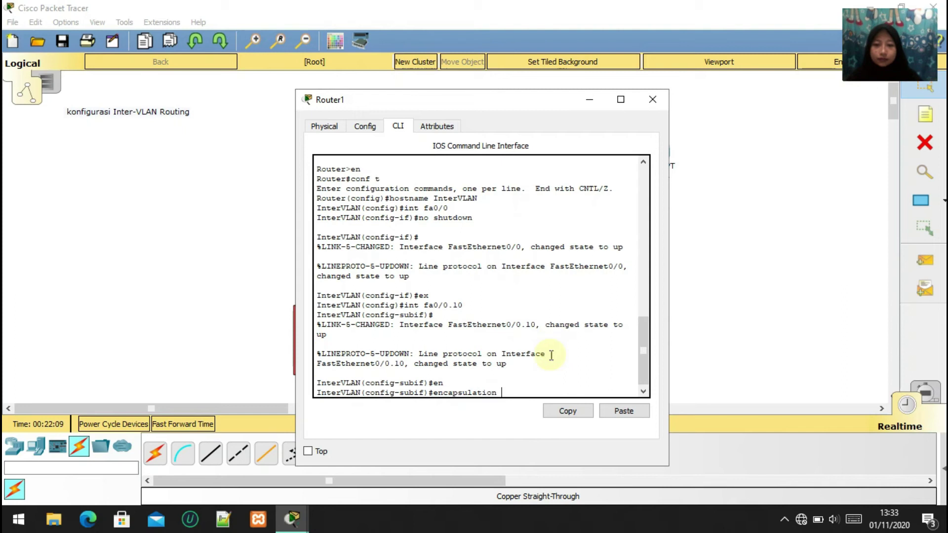
text(dot)
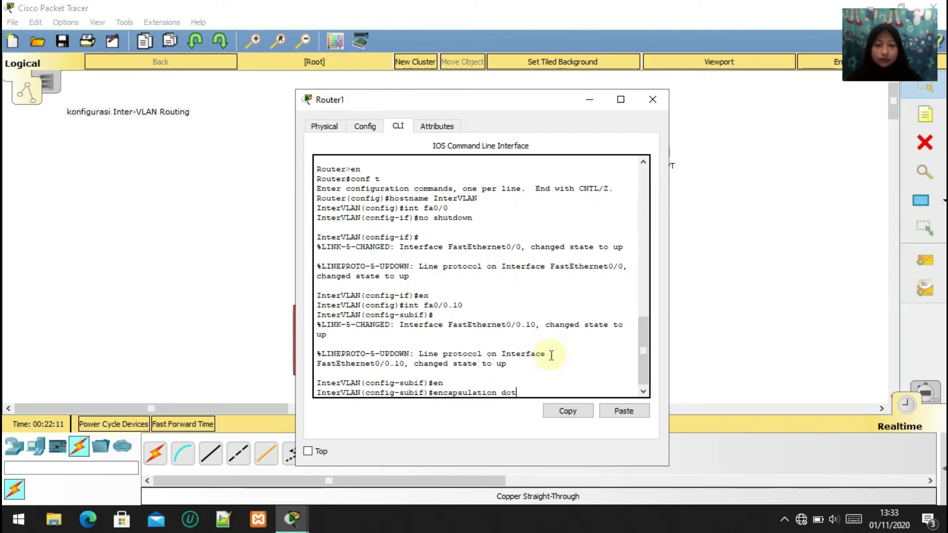
key(Tab)
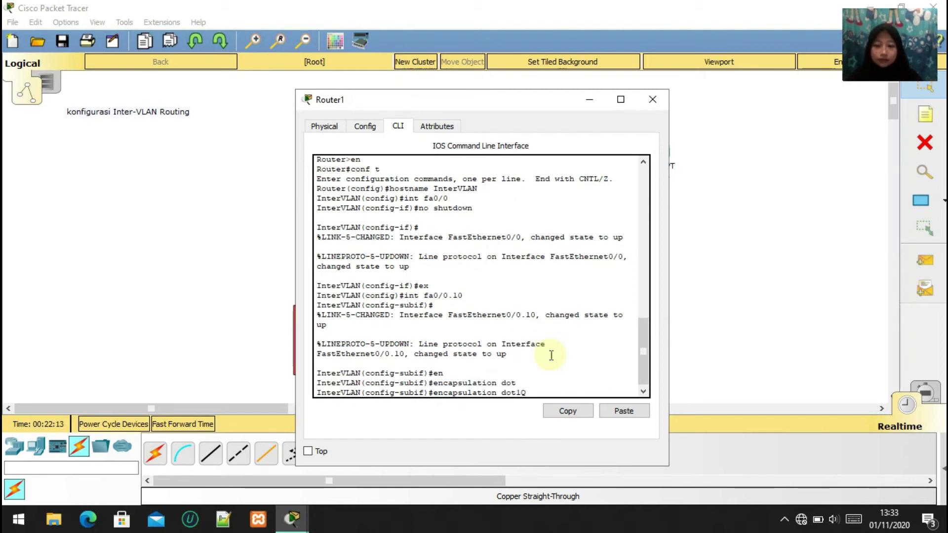
key(Return)
Assign IP address 192.168.10.1 with mask 255.255.255.0 to subinterface fa0/0.10 and exit to global configuration
text(i)
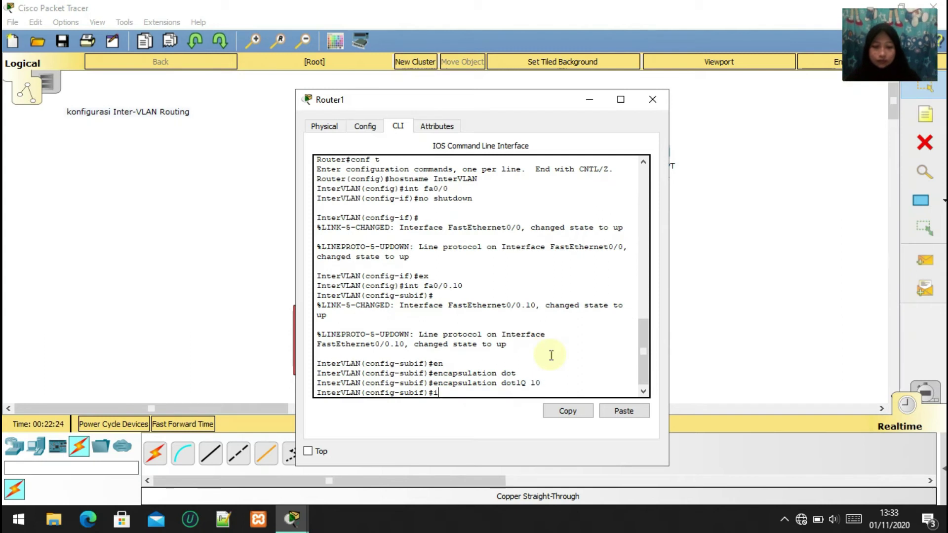
text(p add 1)
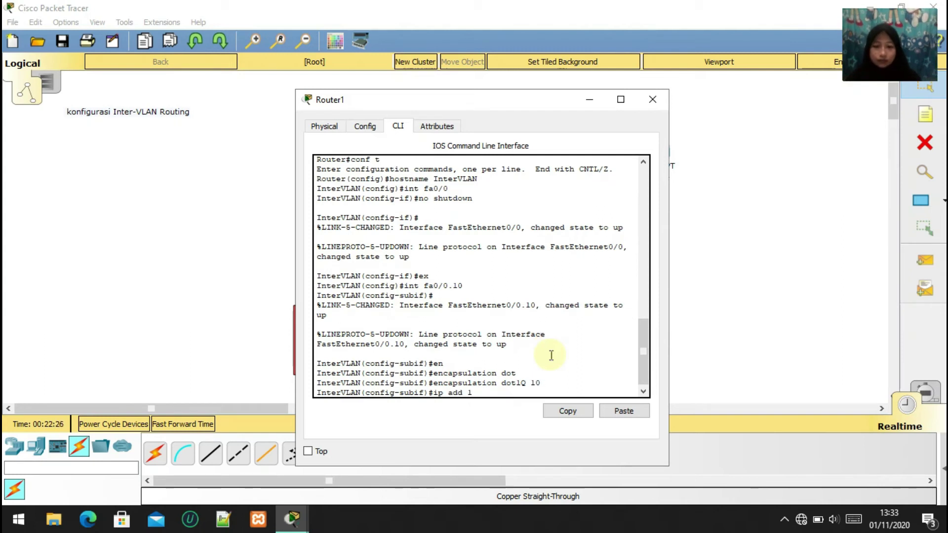
text(92.168.)
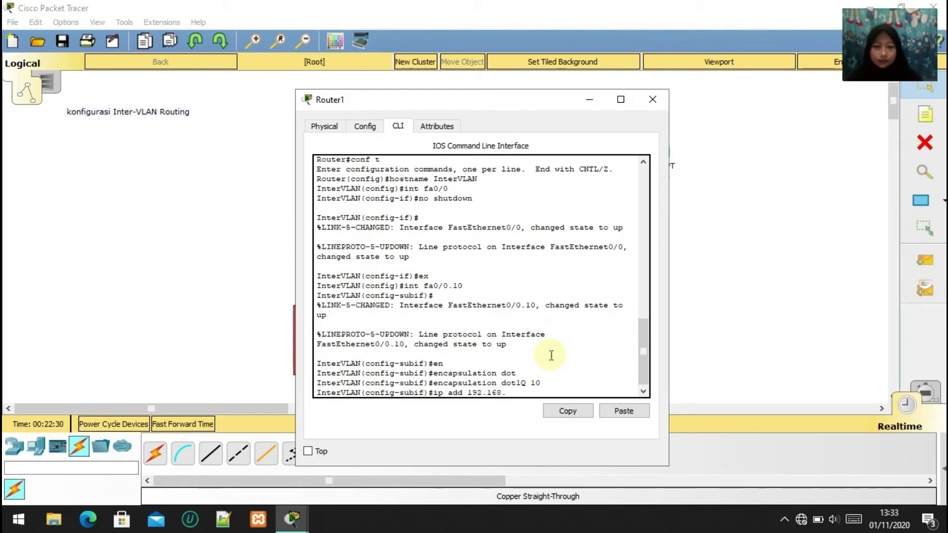
text(10.1 2)
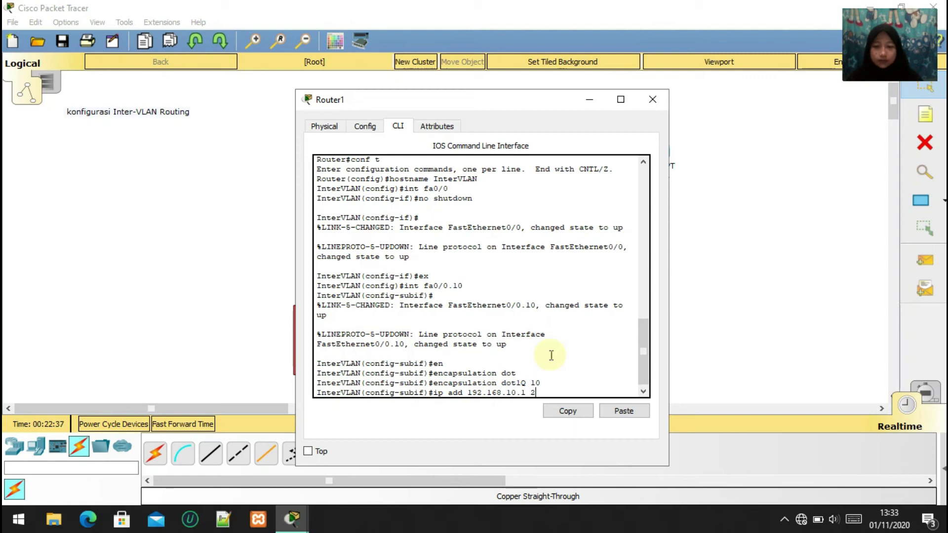
text(55.255.255.)
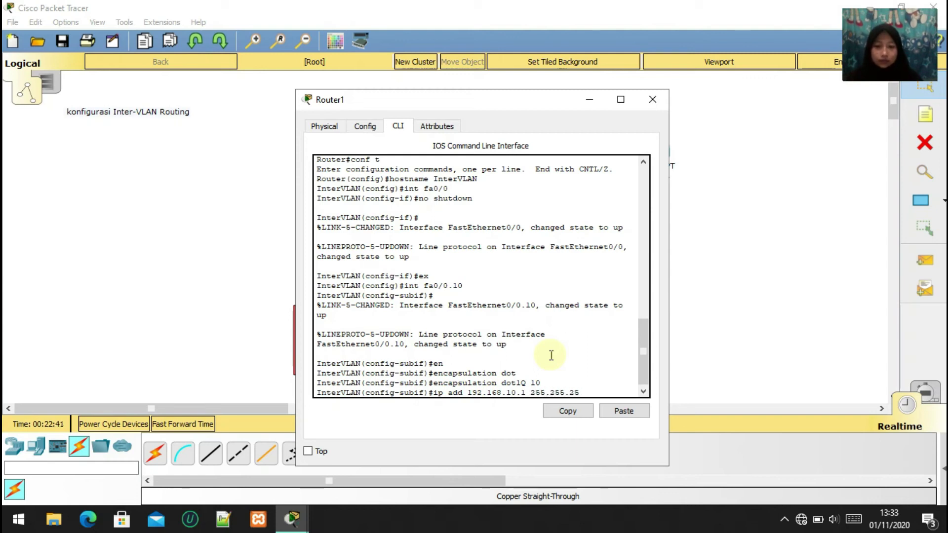
text(0)
key(Return)
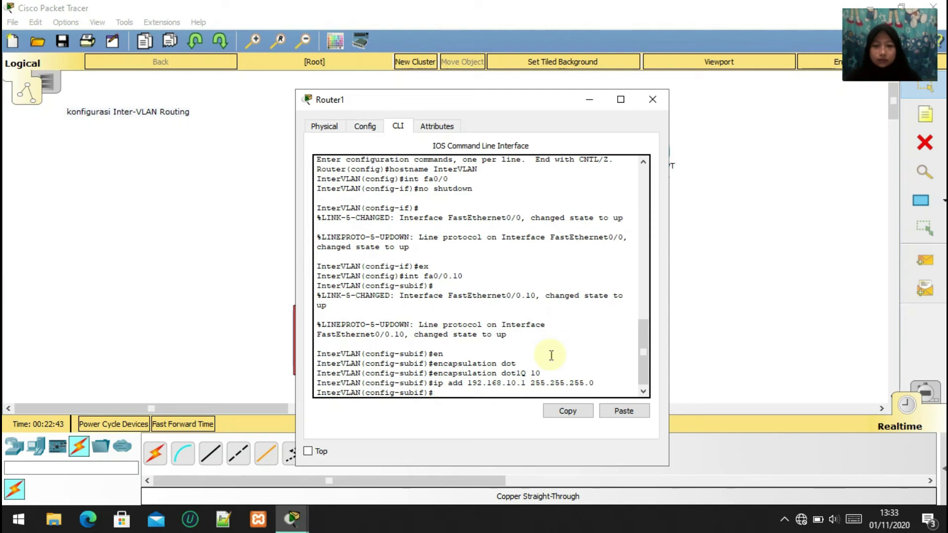
text(ex)
key(Return)
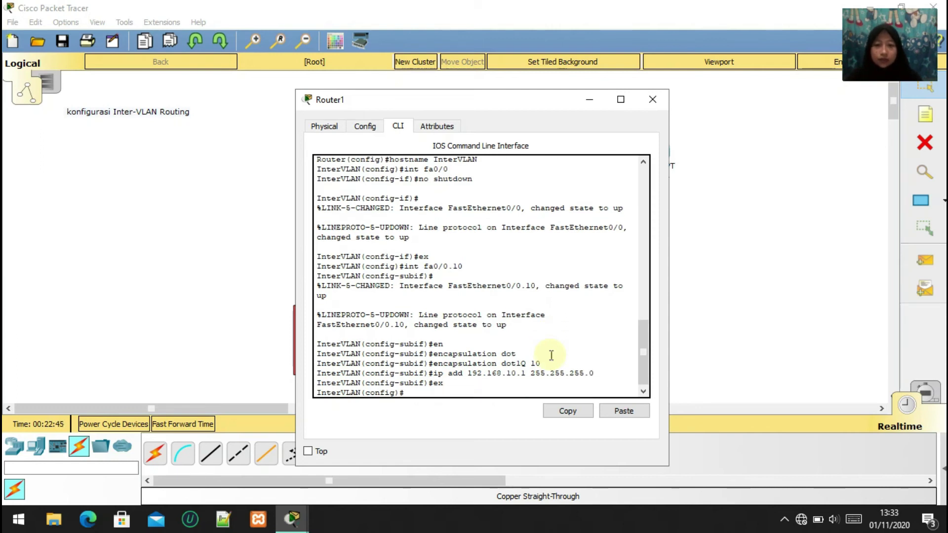
Create subinterface fa0/0.20 on the router and enter its configuration mode
text(fa0)
key(BackSpace)
key(BackSpace)
key(BackSpace)
text(int )
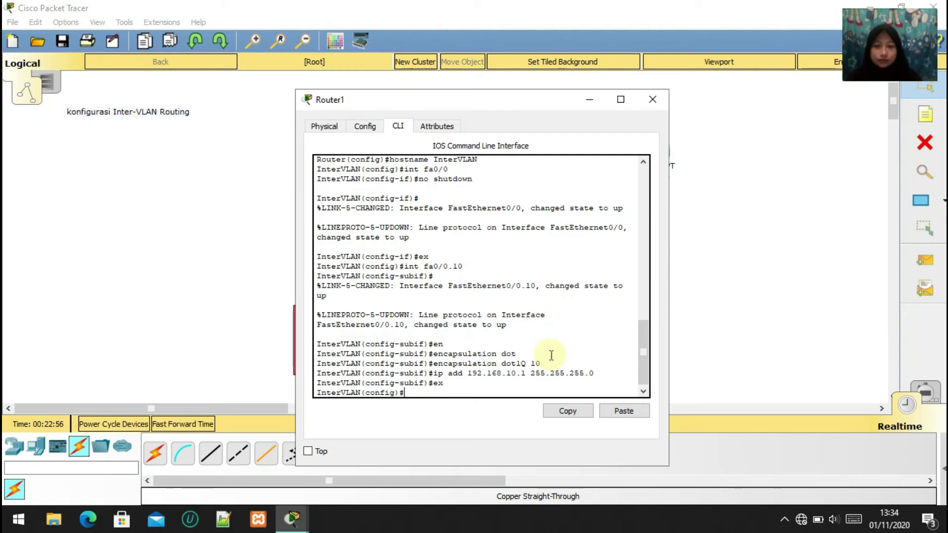
text(fa0/)
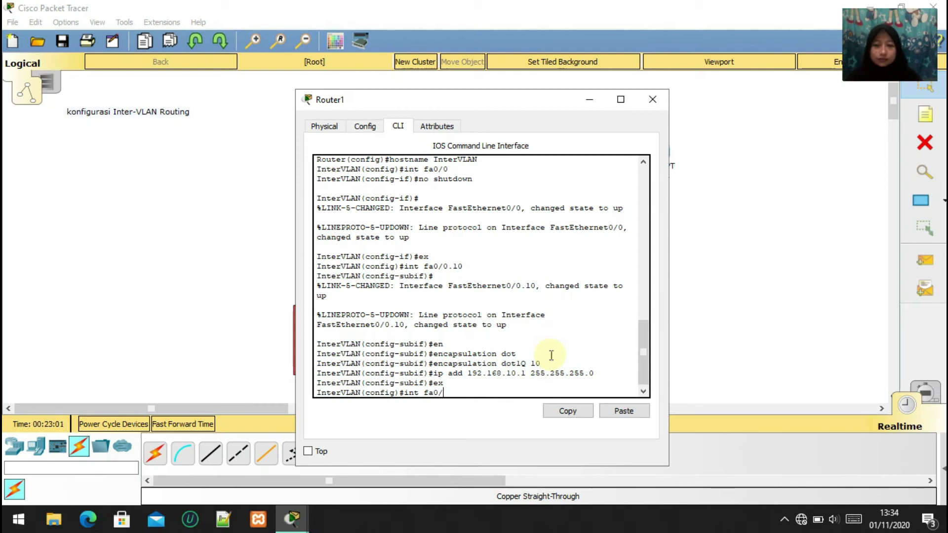
text(0)
key(BackSpace)
text(0.20)
key(Return)
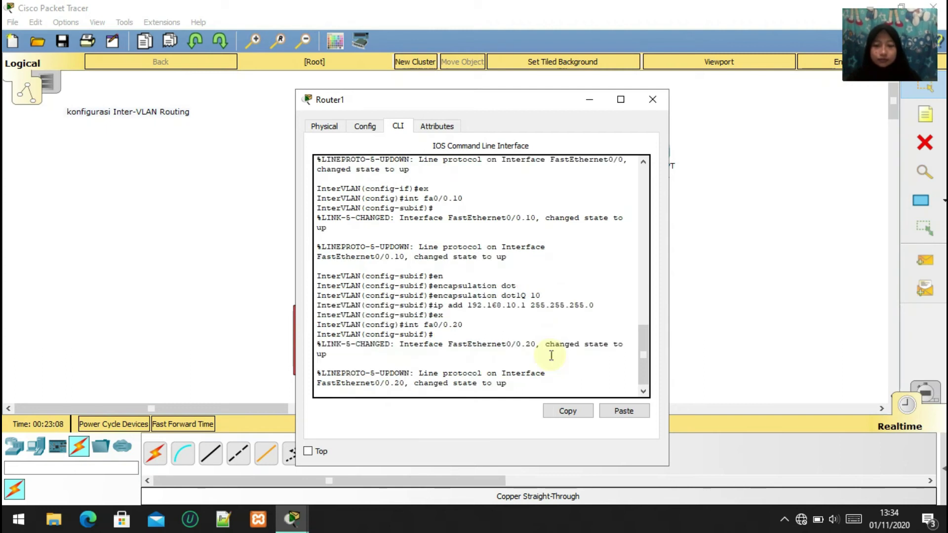
Set 802.1Q encapsulation with VLAN ID 20 on the router's subinterface fa0/0.20
text(en)
key(Tab)
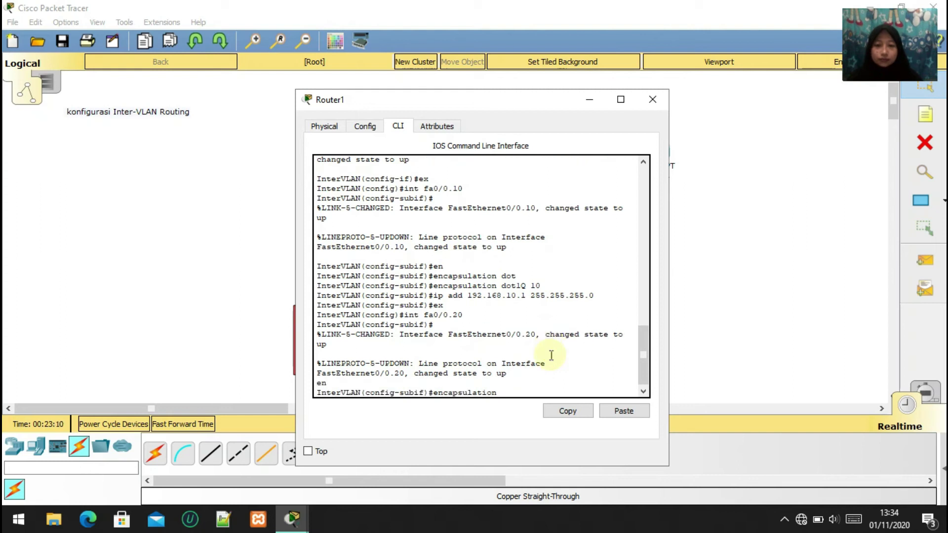
text(do)
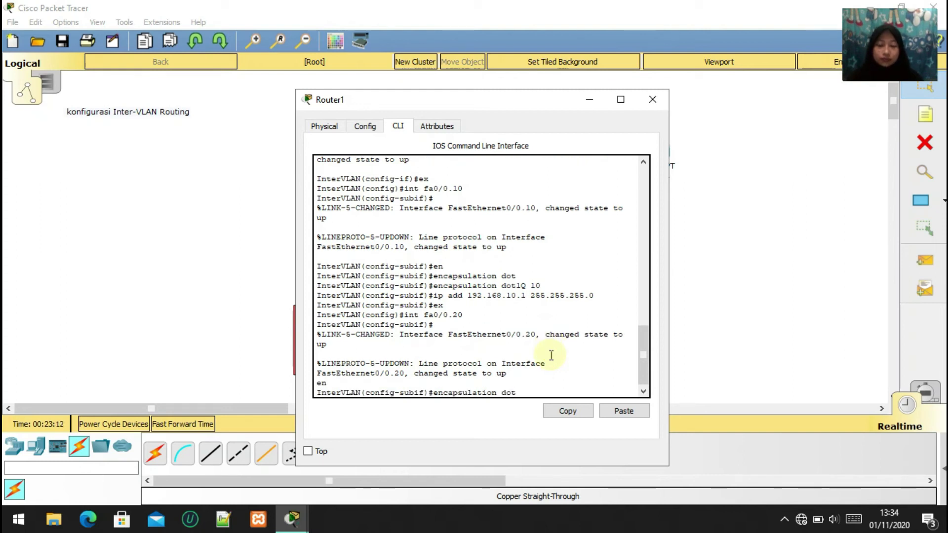
text(t)
key(Tab)
text(20)
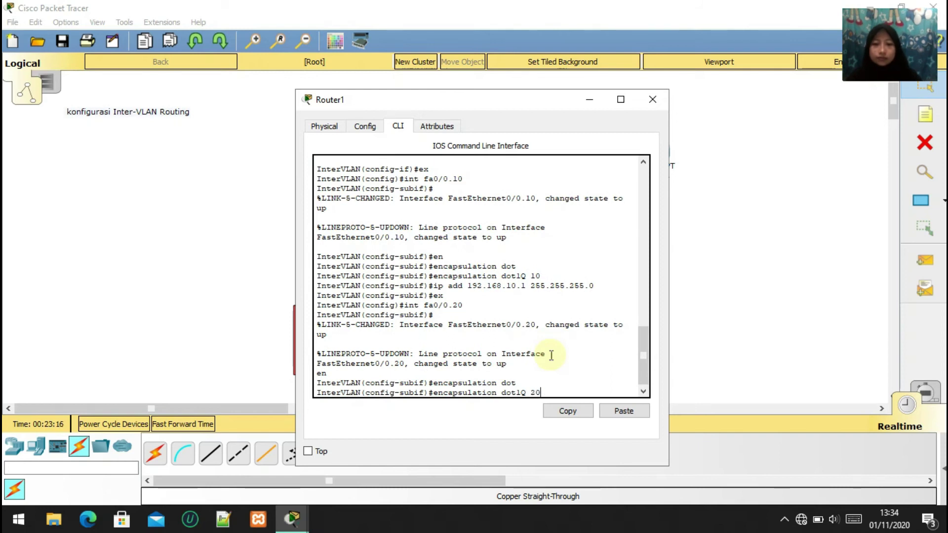
key(Return)
Assign IP address 192.168.20.1 with mask 255.255.255.0 to subinterface fa0/0.20 and exit to global configuration
text(ip add 192.1)
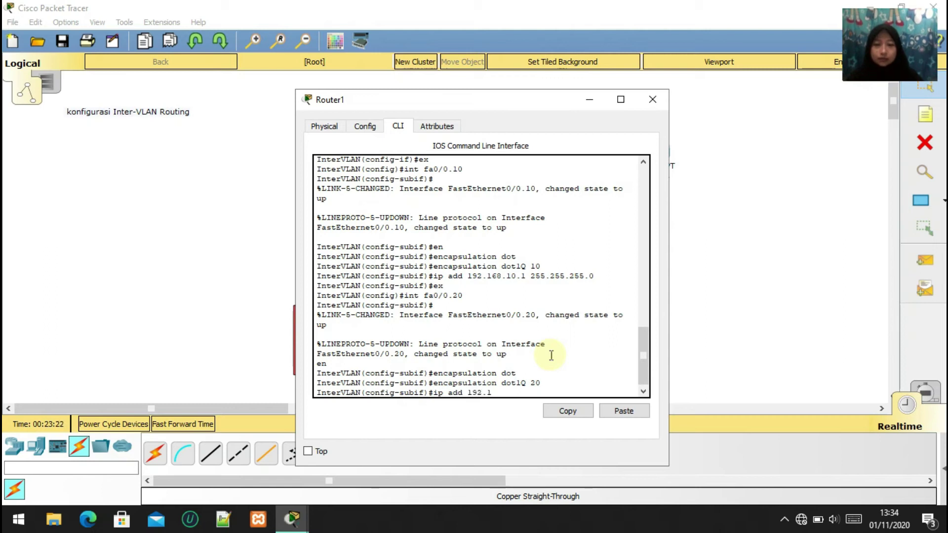
text(68)
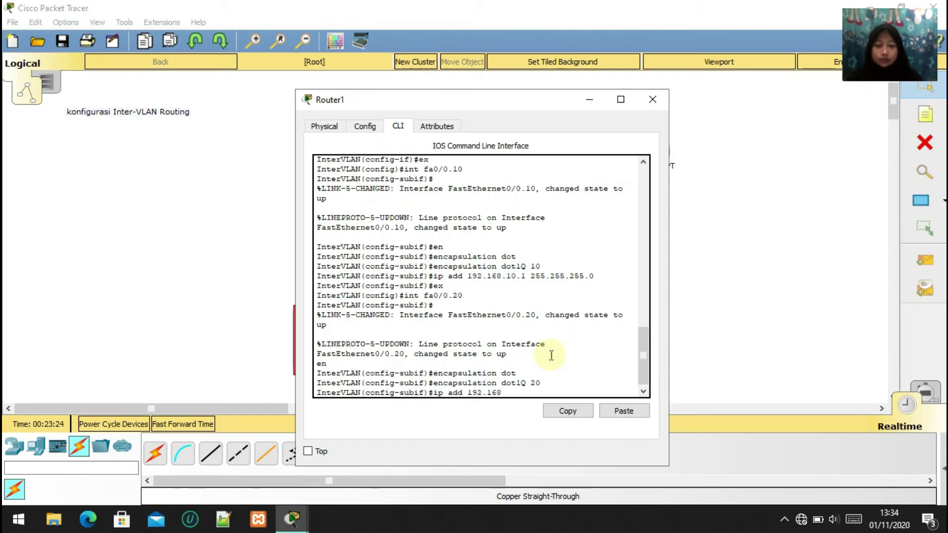
text(.20.1)
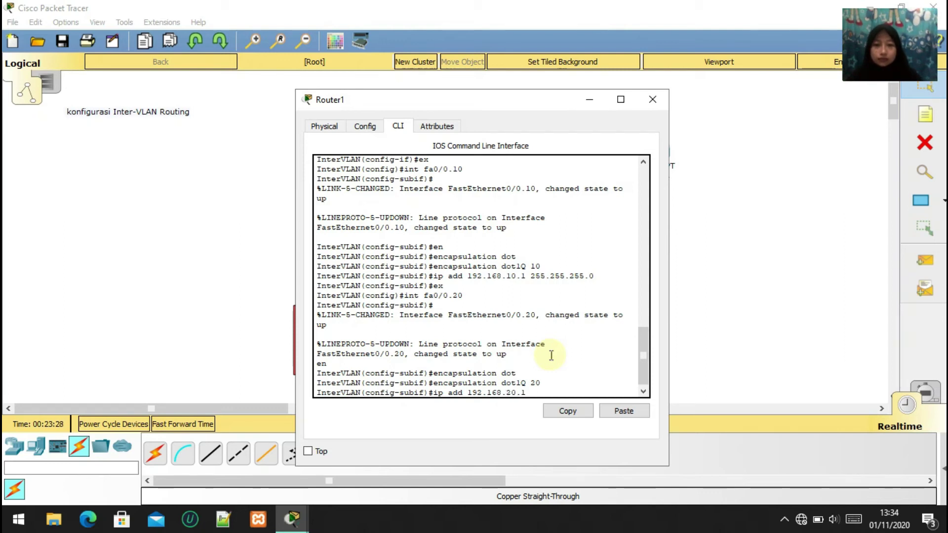
text( 255.2)
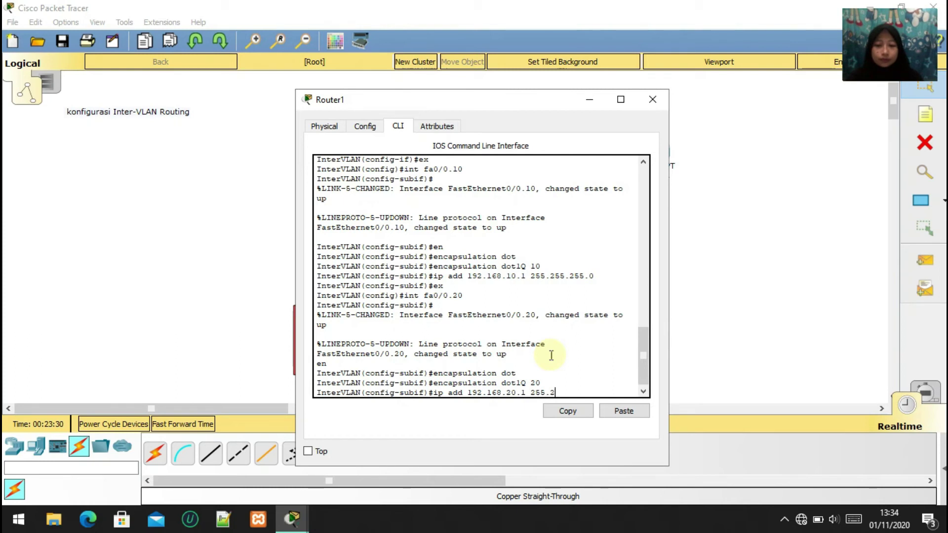
text(55.255.0)
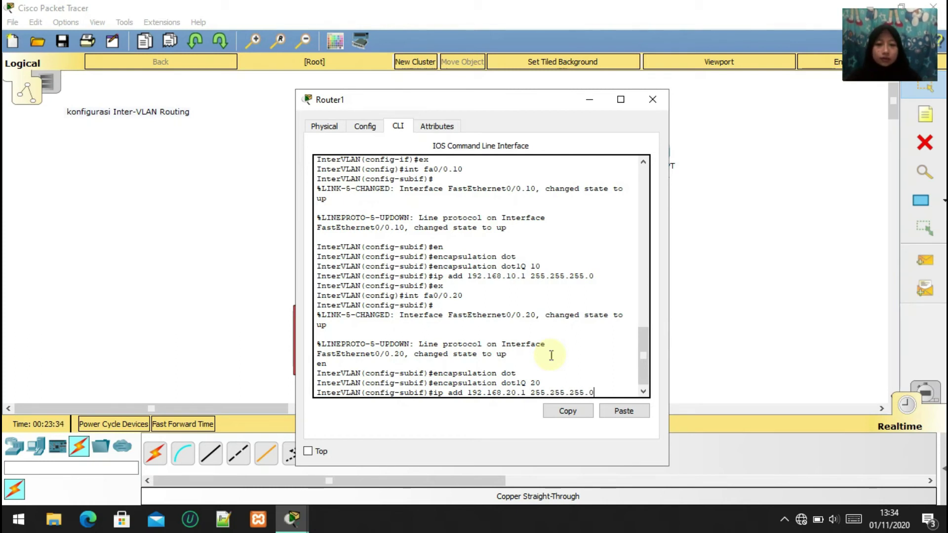
key(Return)
text(ex)
key(Return)
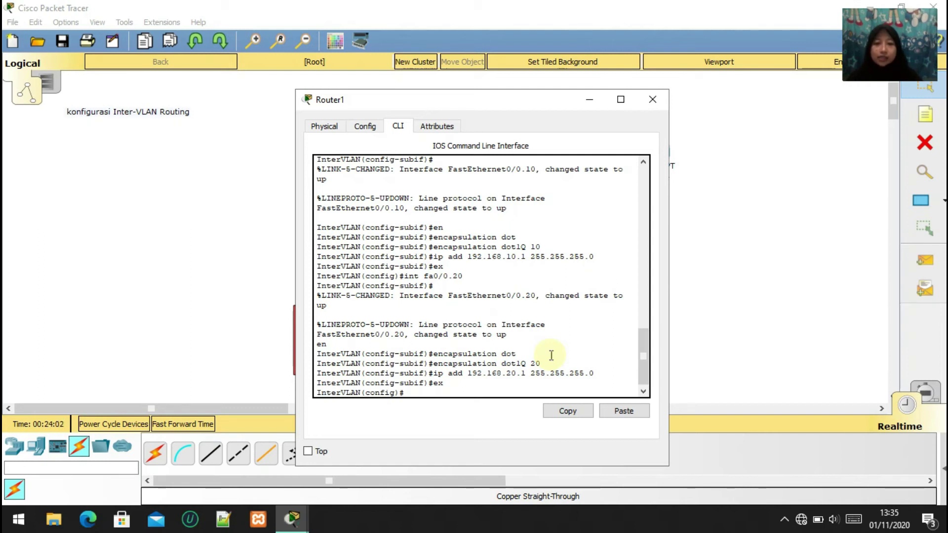
Create a DHCP pool named room1 on the router and enter its configuration mode
text(ip)
text( dhcp pool)
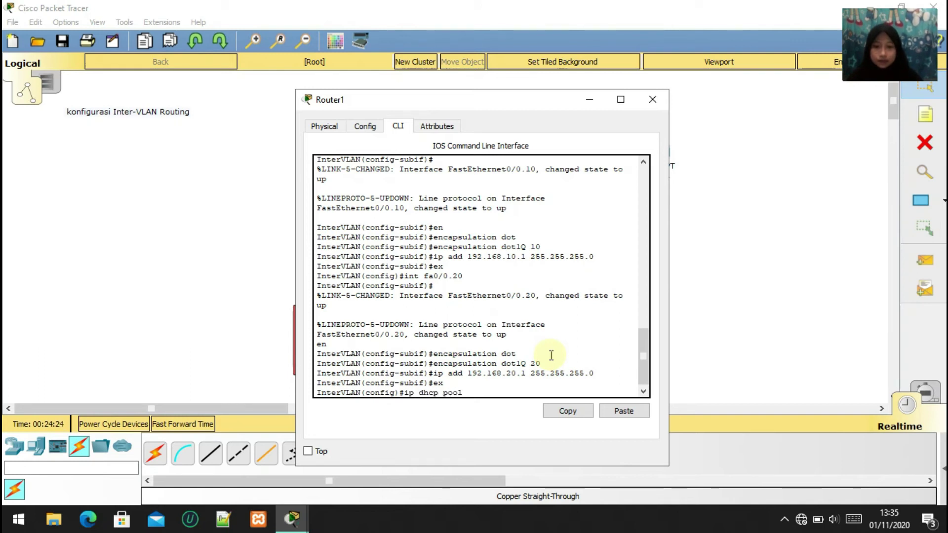
text( room1)
key(Return)
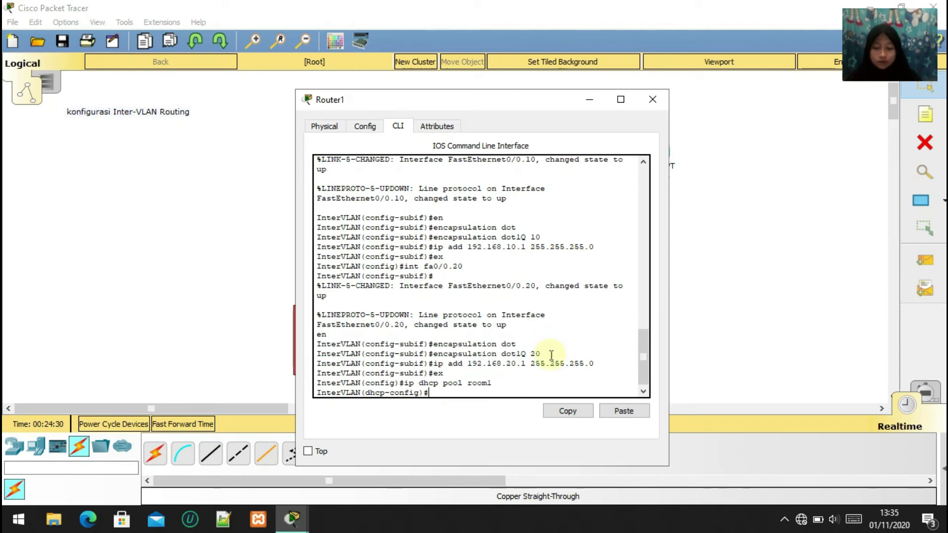
text(netw)
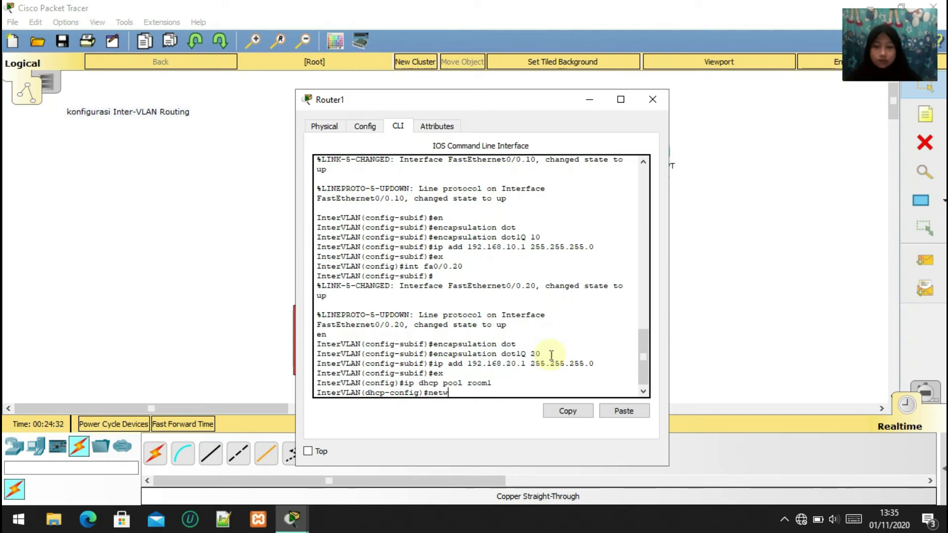
text(ork)
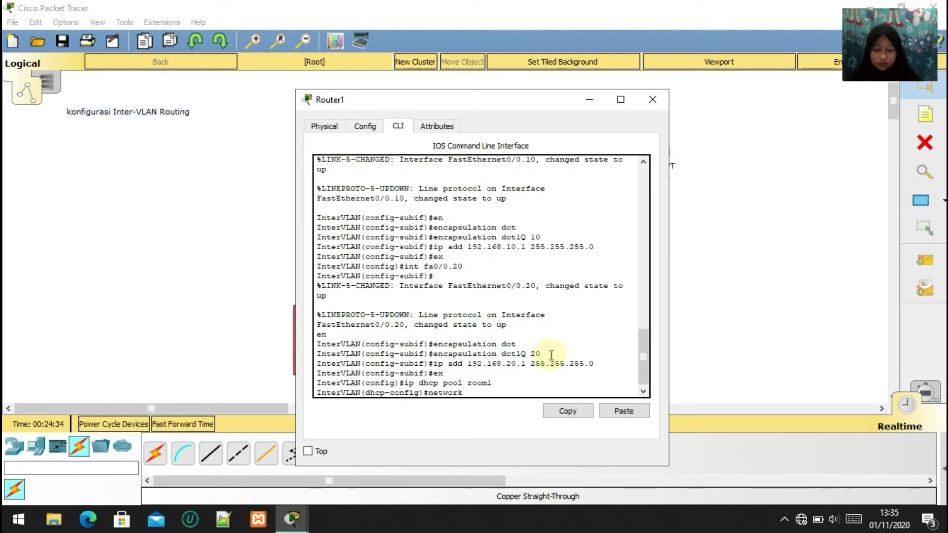
text( 192.168)
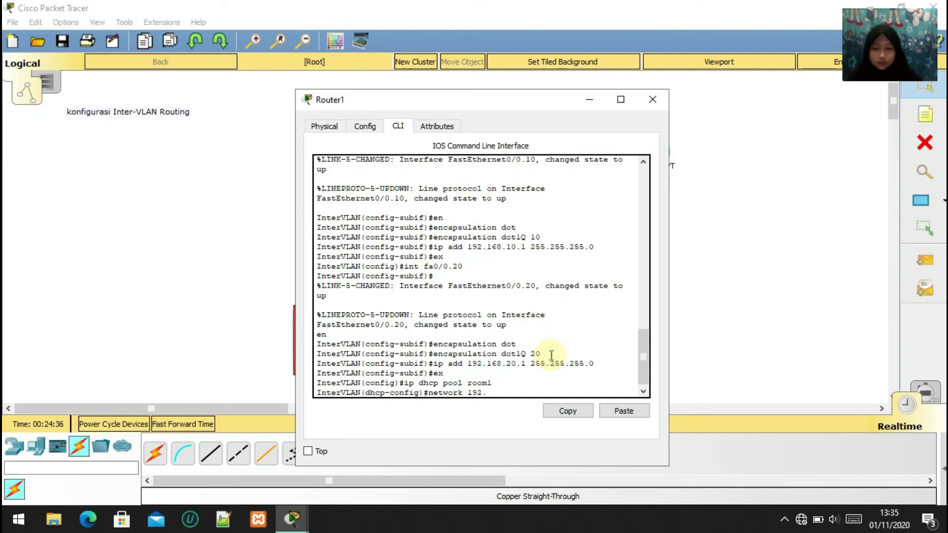
text(.10.0)
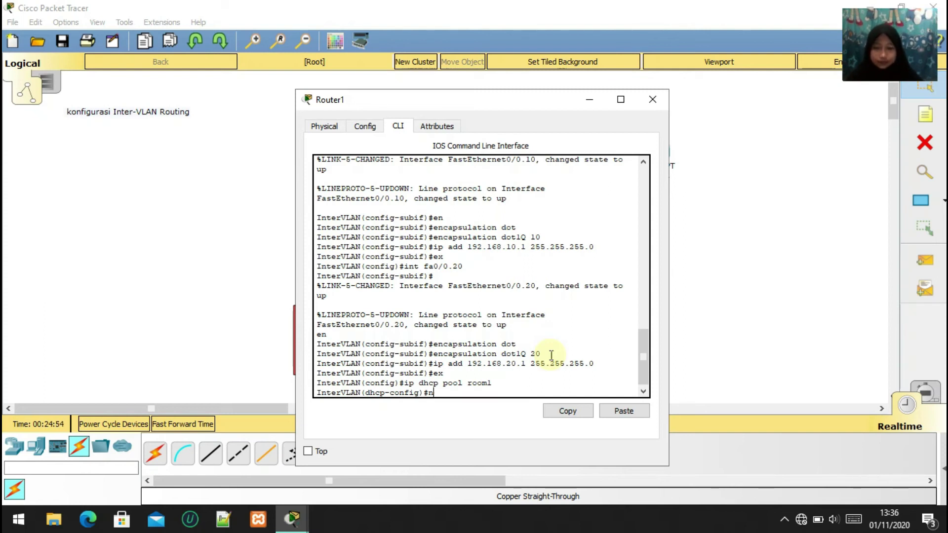
Set the network of DHCP pool room1 to 192.168.10.0 with mask 255.255.255.0
text(et)
text(work)
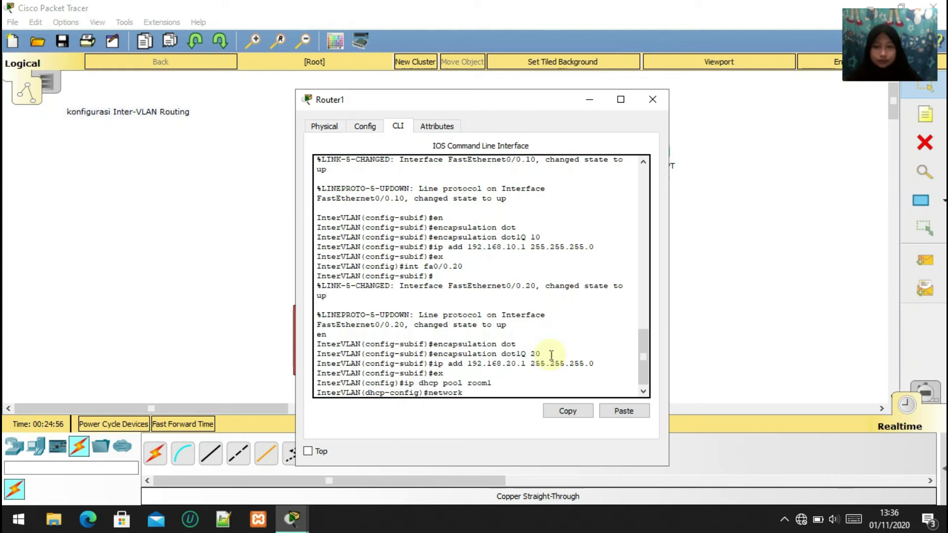
text( 192.168.)
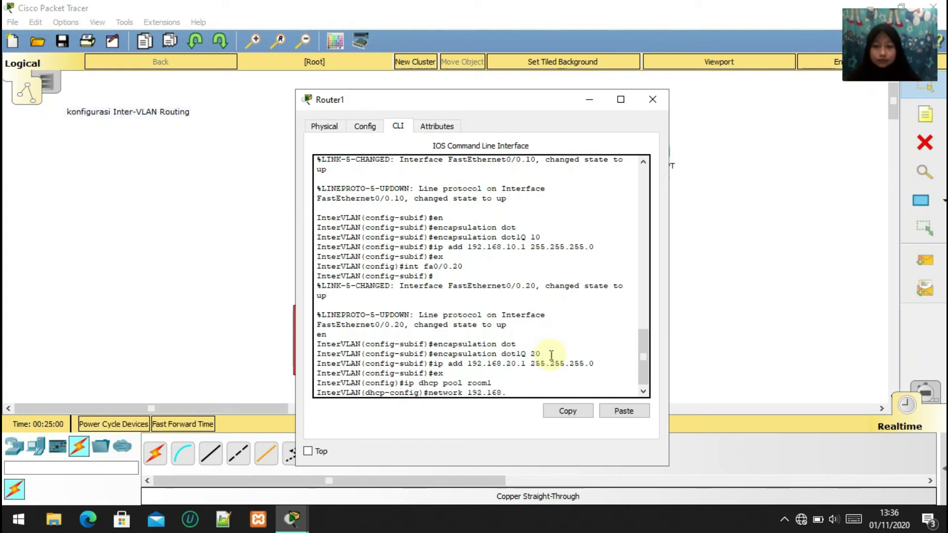
text(1)
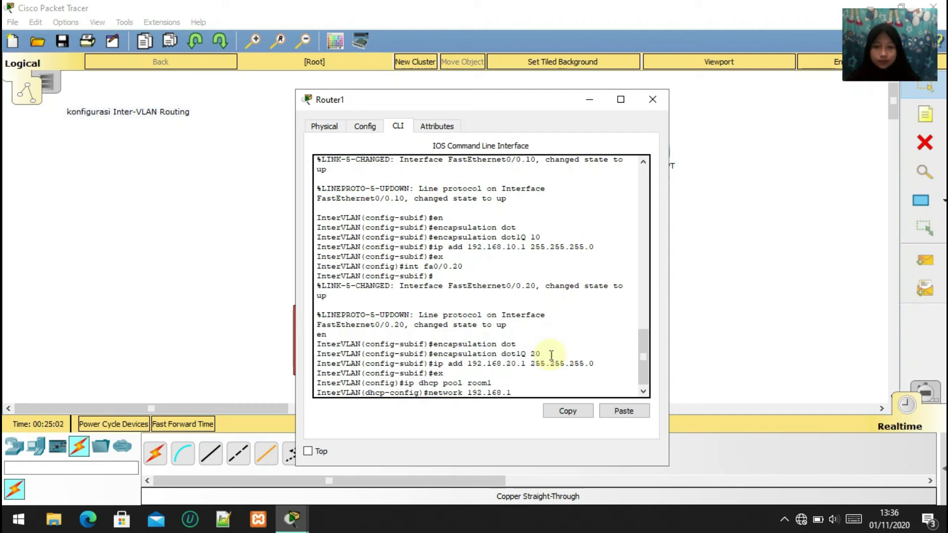
text(0.)
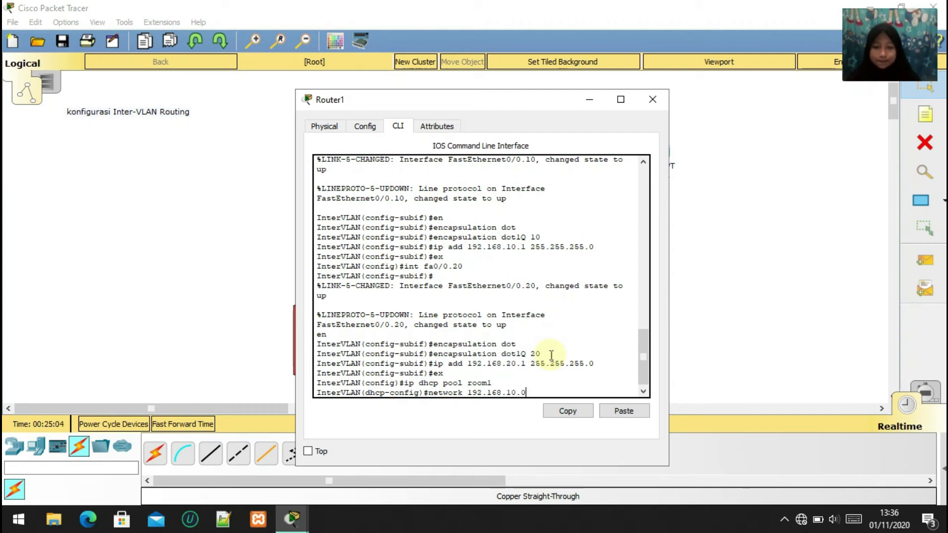
text(0 255.255.255.0)
key(Return)
Set the default router of DHCP pool room1 to 192.168.10.1 and exit to global configuration
text(def)
key(Tab)
text(1)
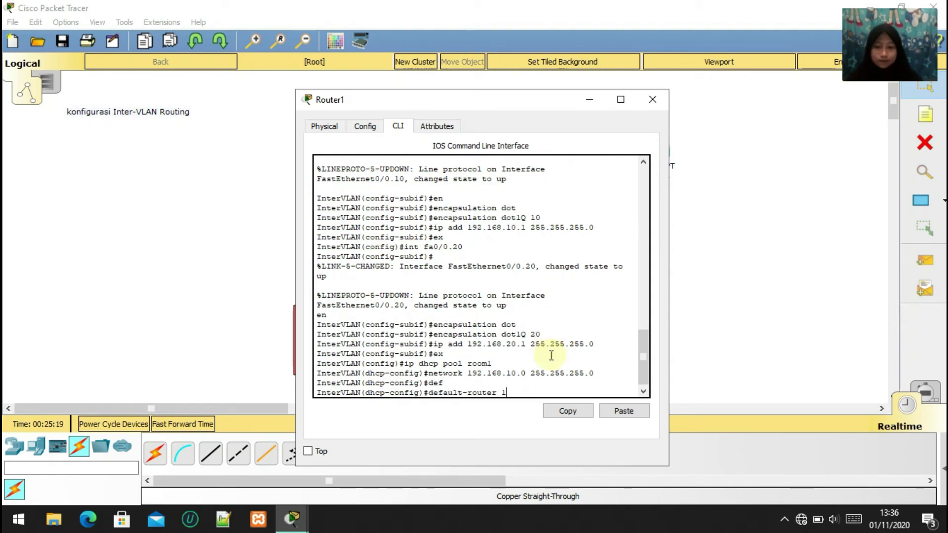
text(92.168.)
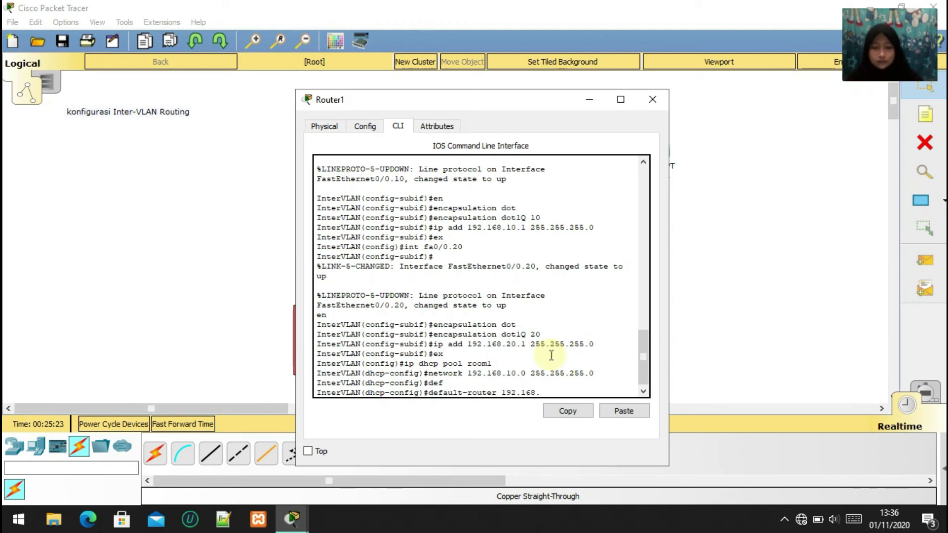
text(10.1)
key(Return)
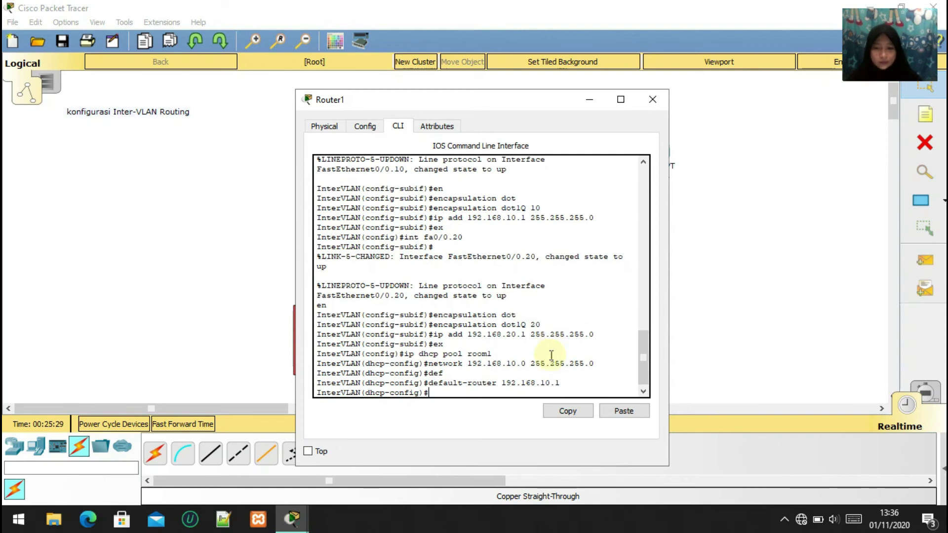
text(ex)
key(Return)
Create a DHCP pool named room2 on the router and enter its configuration mode
text(ip d)
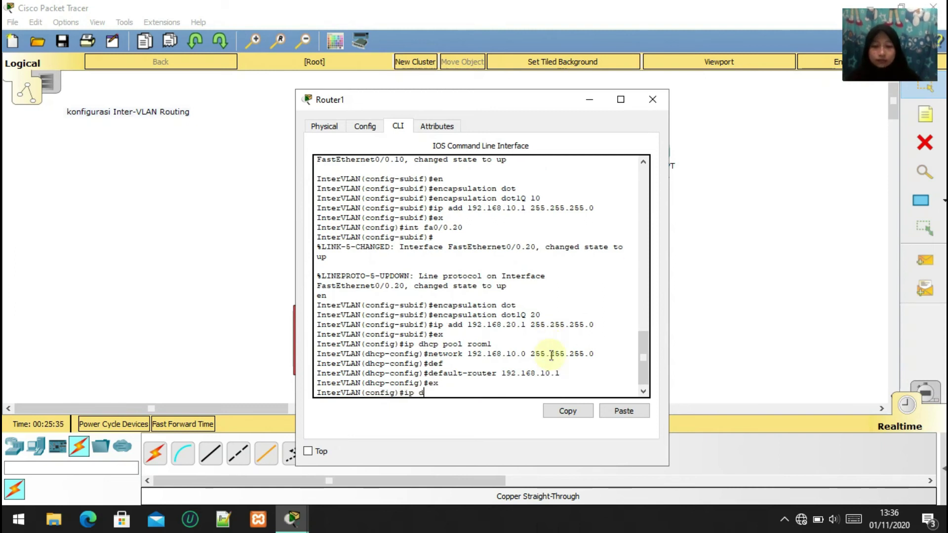
text(hcp p)
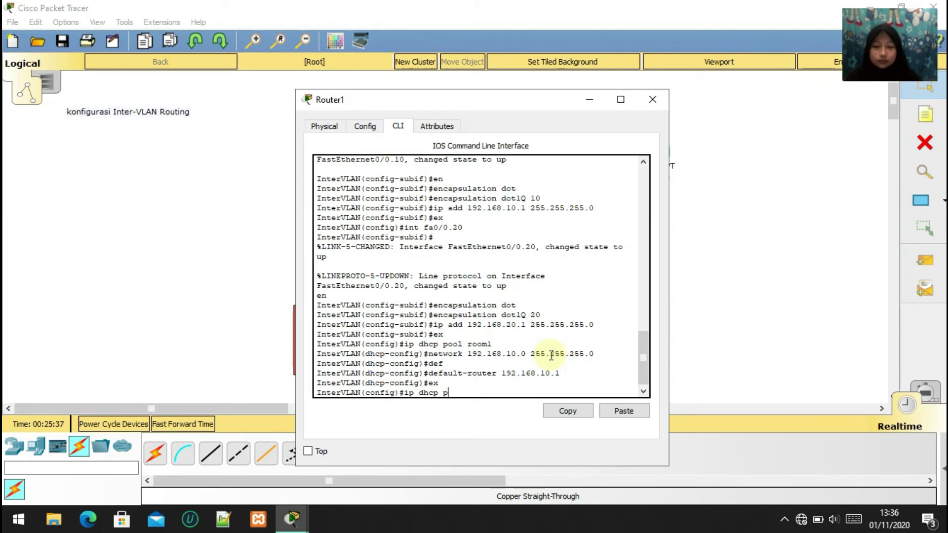
text(ool room2)
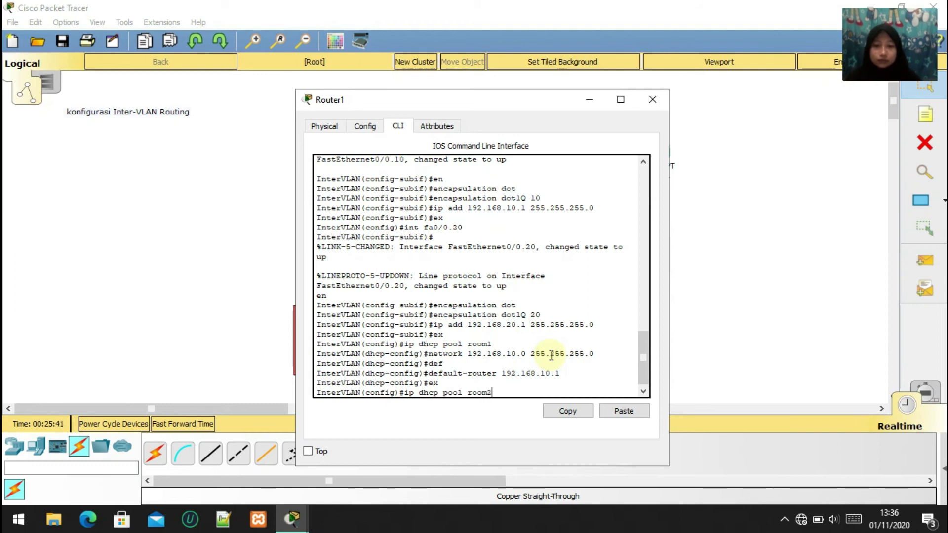
key(Return)
Set the network of DHCP pool room2 to 192.168.20.0 with mask 255.255.255.0
text(network 192.168)
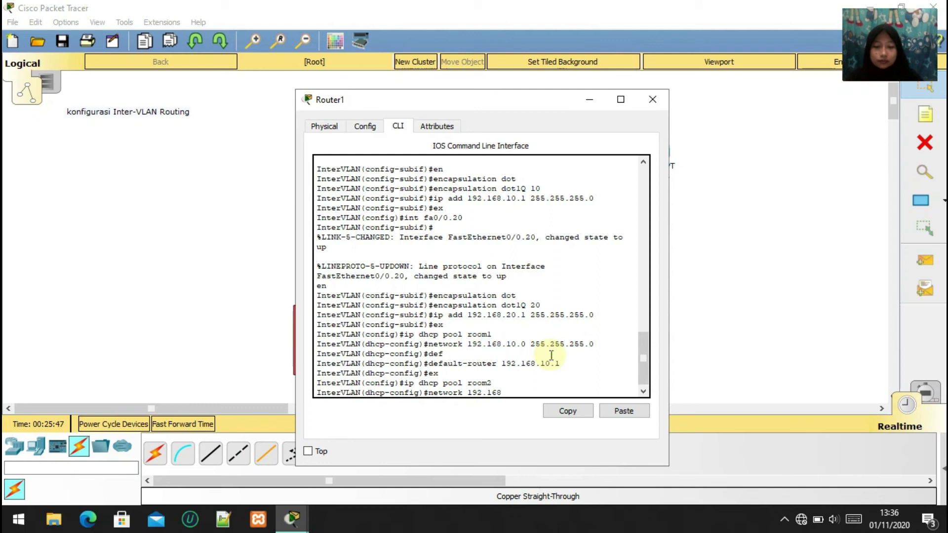
text(.20.0 25)
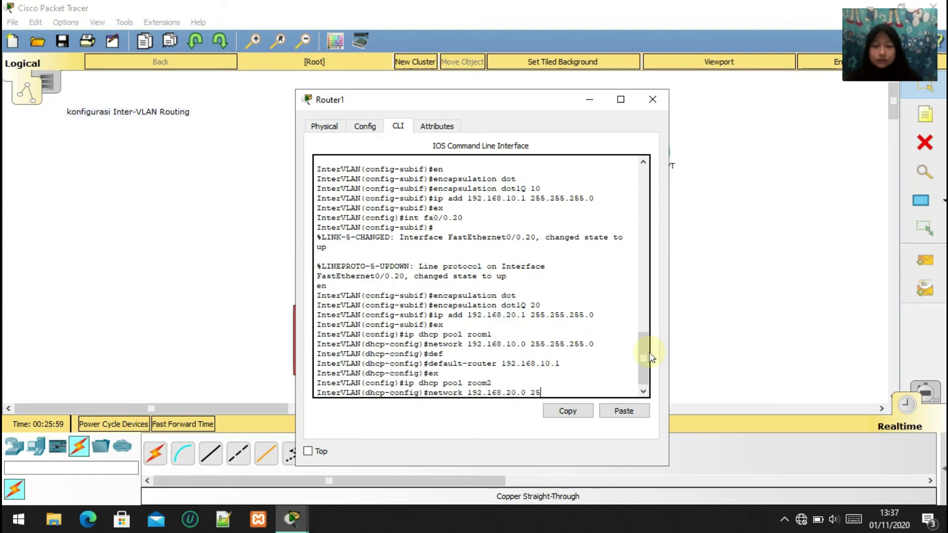
text(5.255.255)
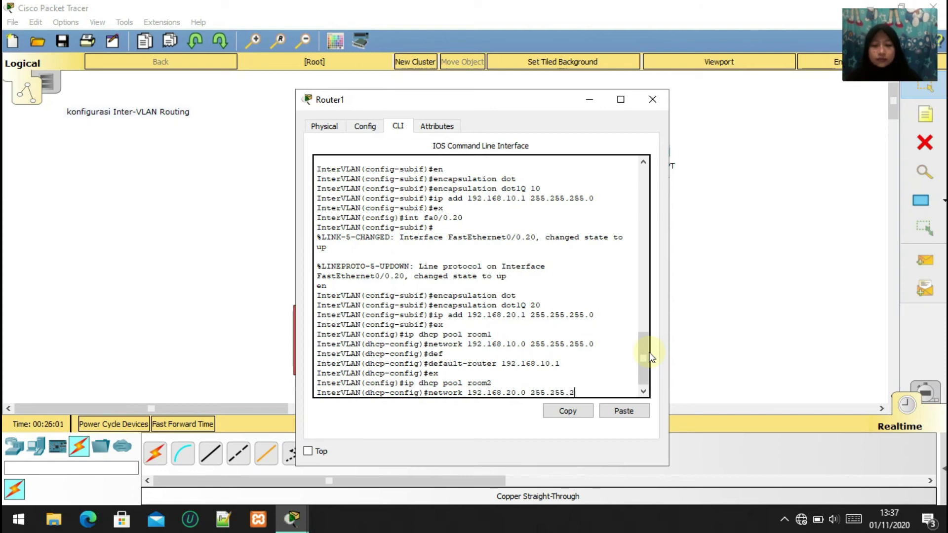
text(.0)
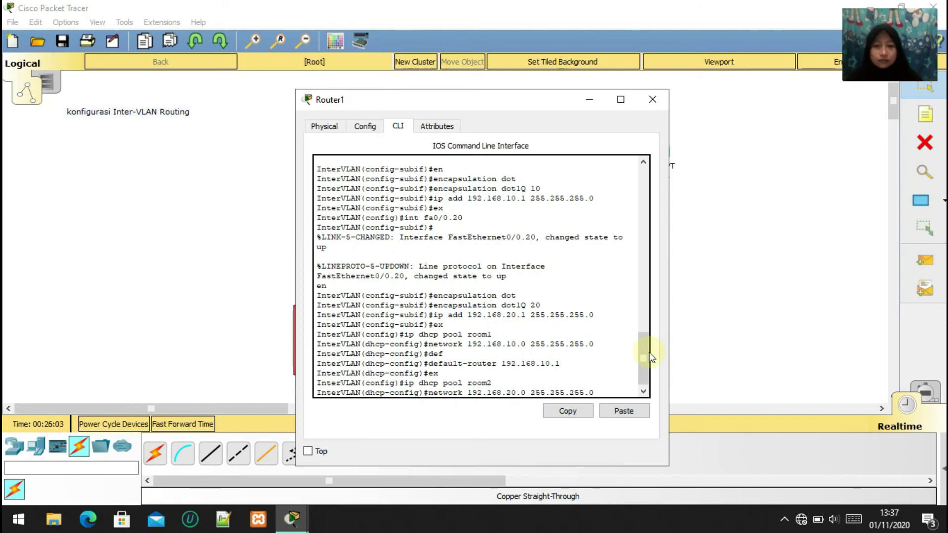
key(Return)
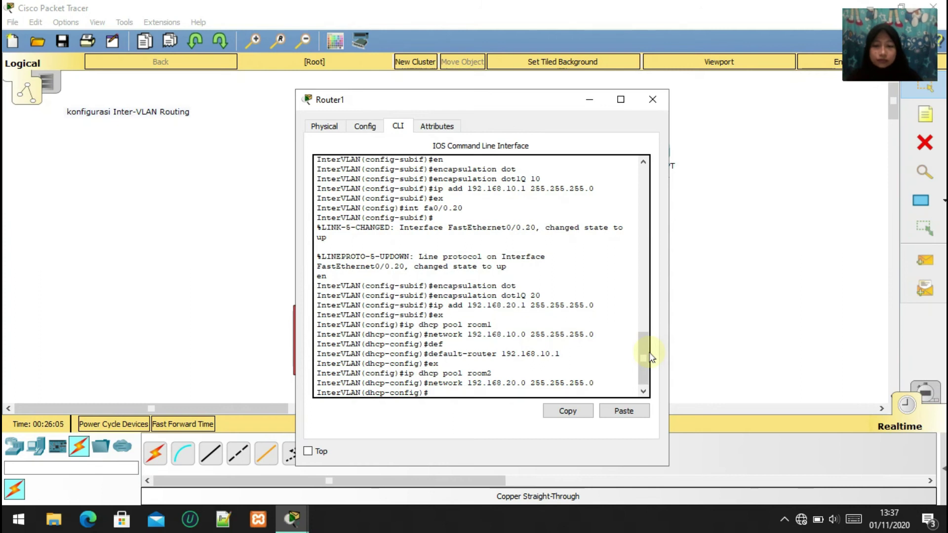
Set the default router of DHCP pool room2 to 192.168.20.1 and exit to global configuration
text(def)
key(Tab)
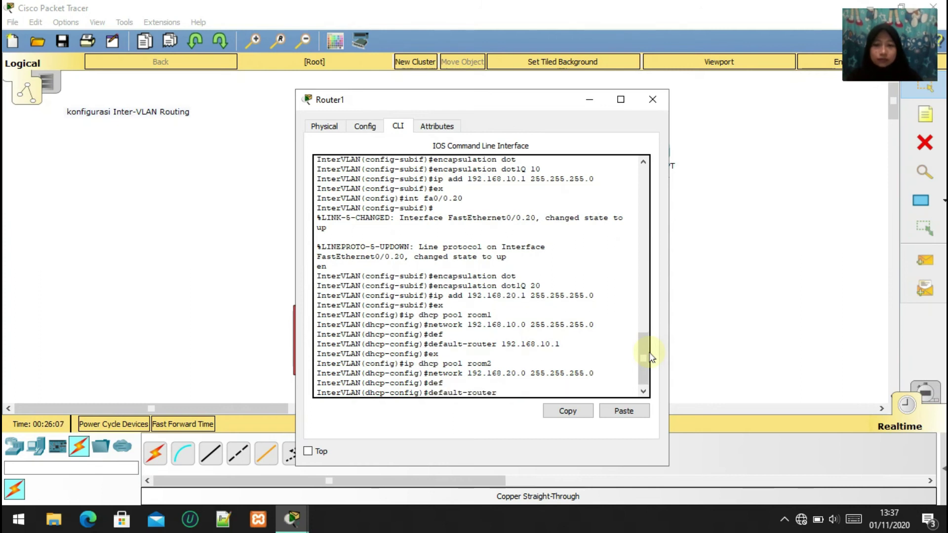
text(192.168.)
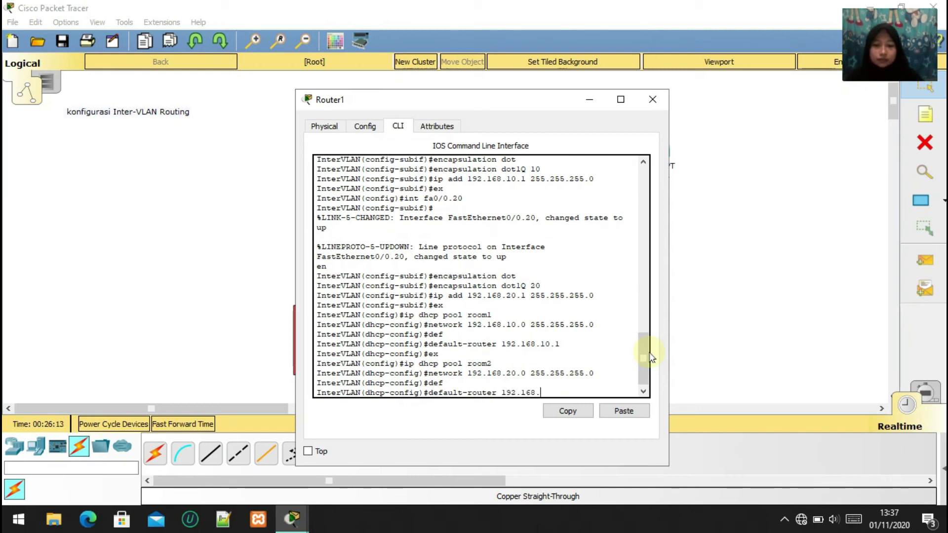
text(20.1)
key(Return)
text(ex)
key(Return)
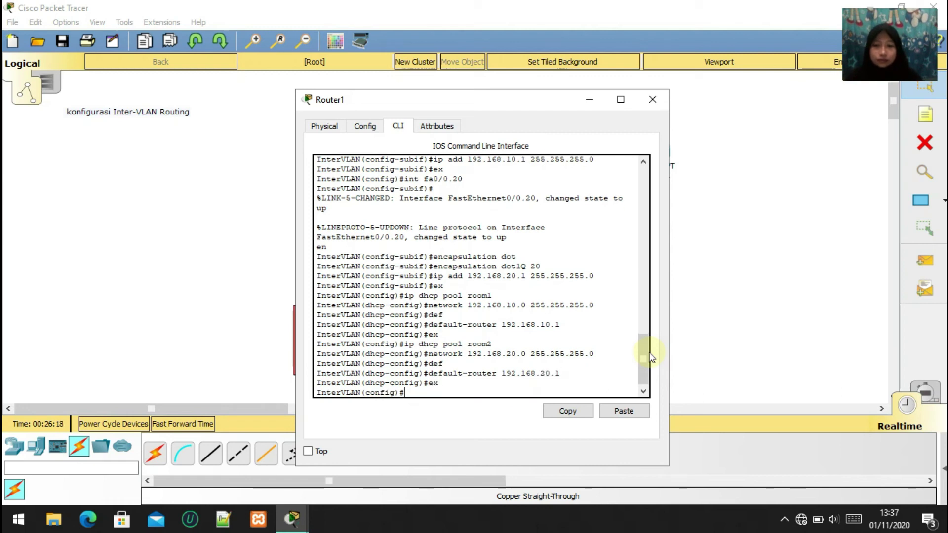
End the router's configuration mode and close the Router1 window
text(end)
key(Return)
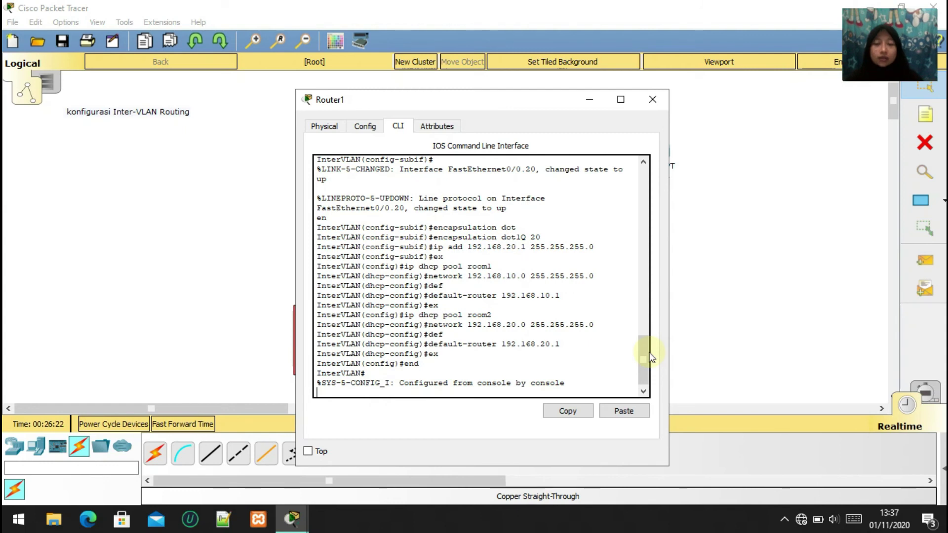
click(534, 100)
drag(534, 100, 645, 96)
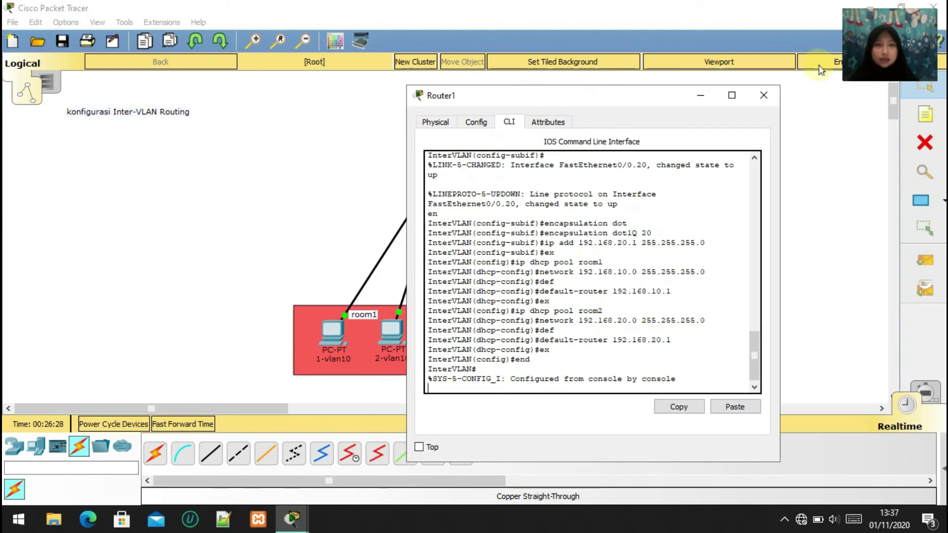
click(764, 95)
Switch PC 1-vlan10 in room1 to DHCP for its IPv4 configuration and close its window
click(333, 337)
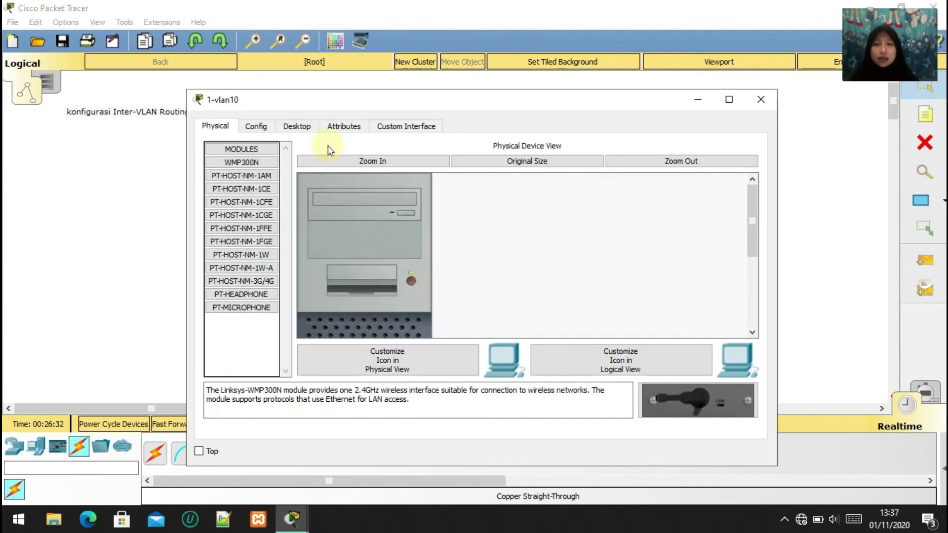
click(291, 124)
click(276, 173)
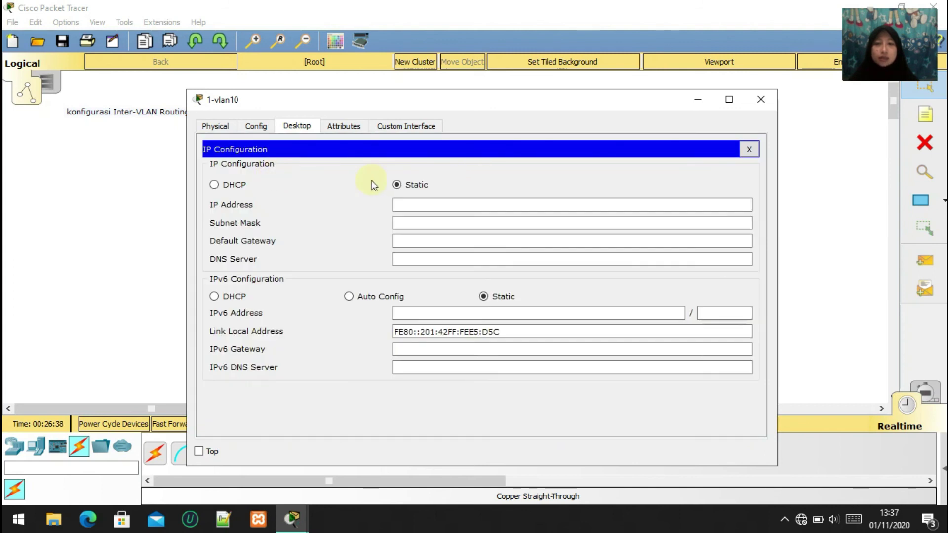
click(214, 184)
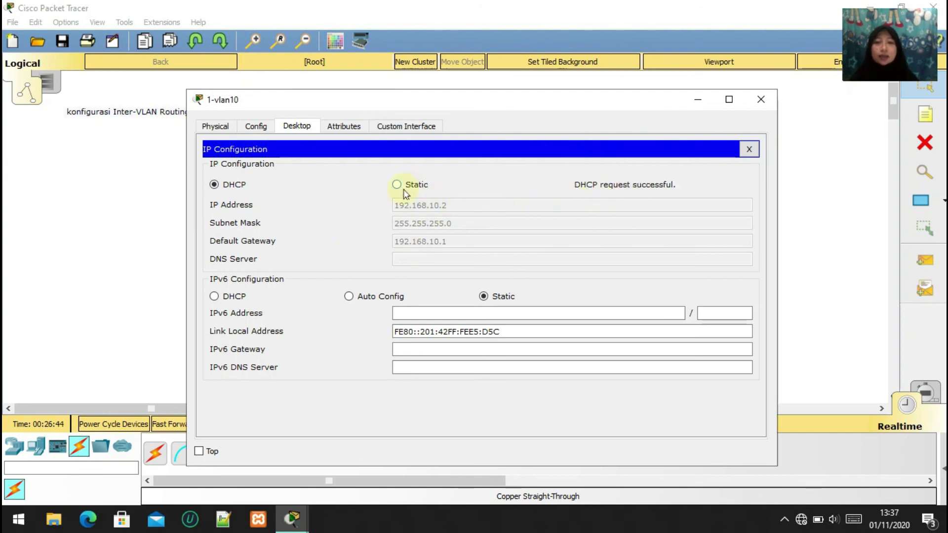
click(760, 99)
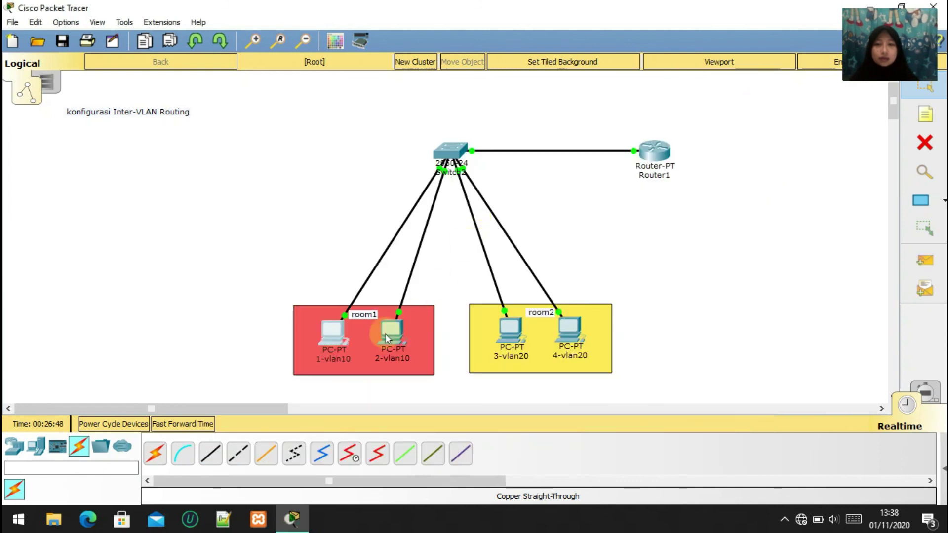
Switch PC 2-vlan10 in room1 to DHCP for its IPv4 configuration and close its window
click(390, 330)
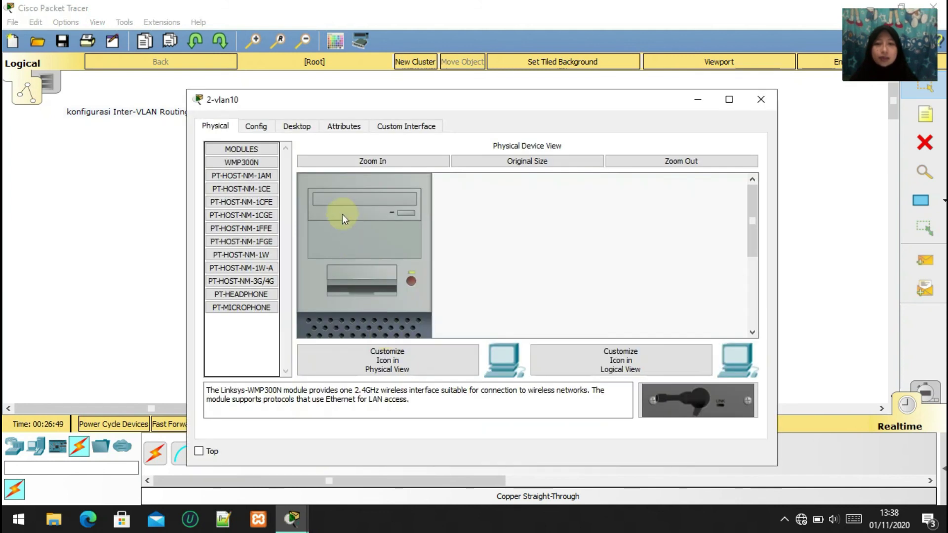
click(297, 127)
click(279, 169)
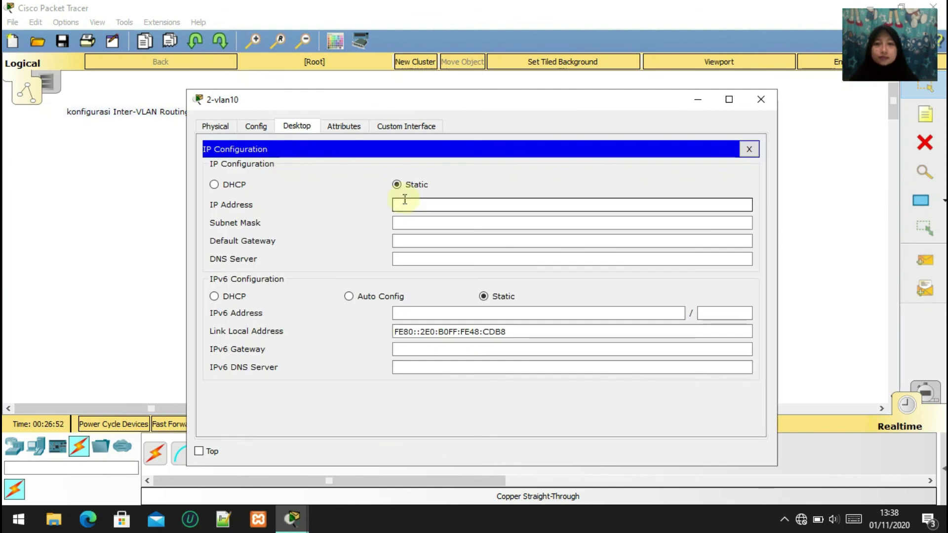
click(214, 187)
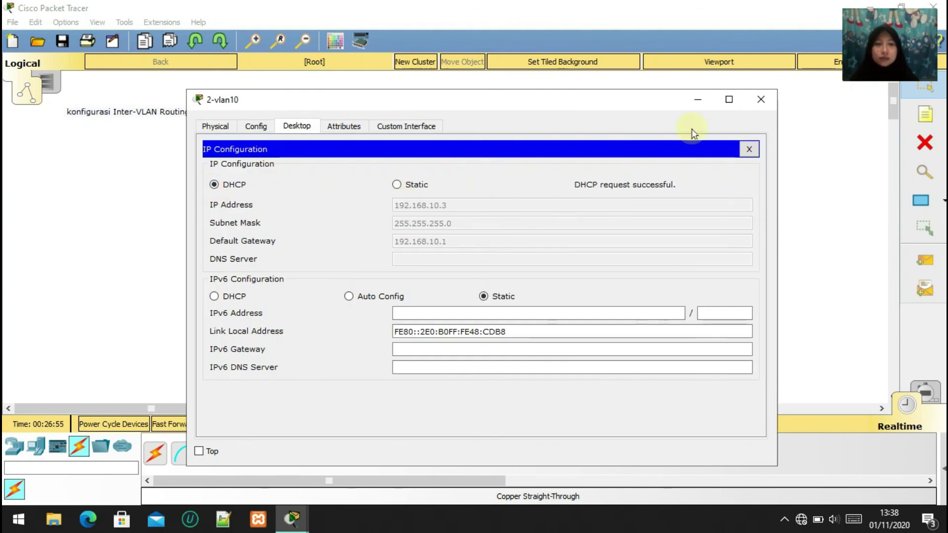
click(761, 100)
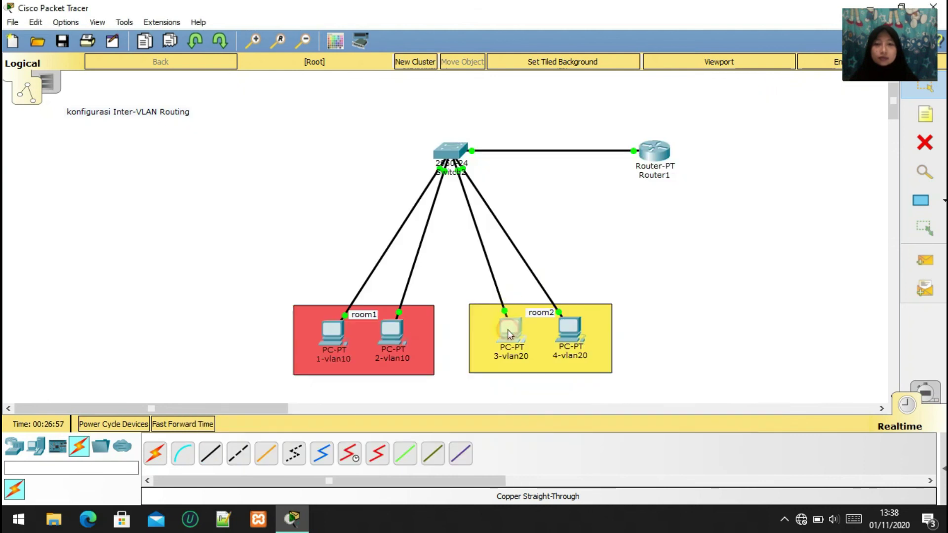
Switch PC 3-vlan20 in room2 to DHCP for its IPv4 configuration and close its window
click(510, 326)
click(281, 128)
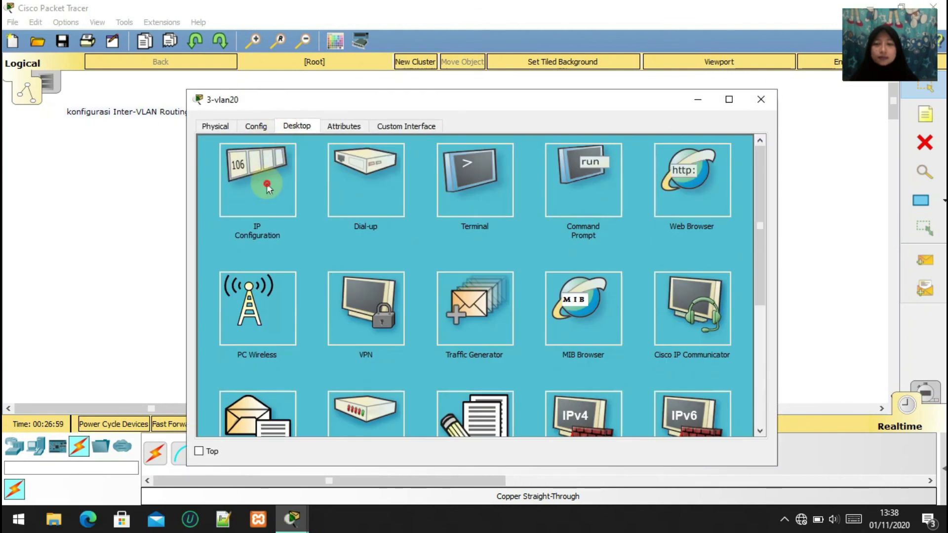
click(267, 187)
click(213, 185)
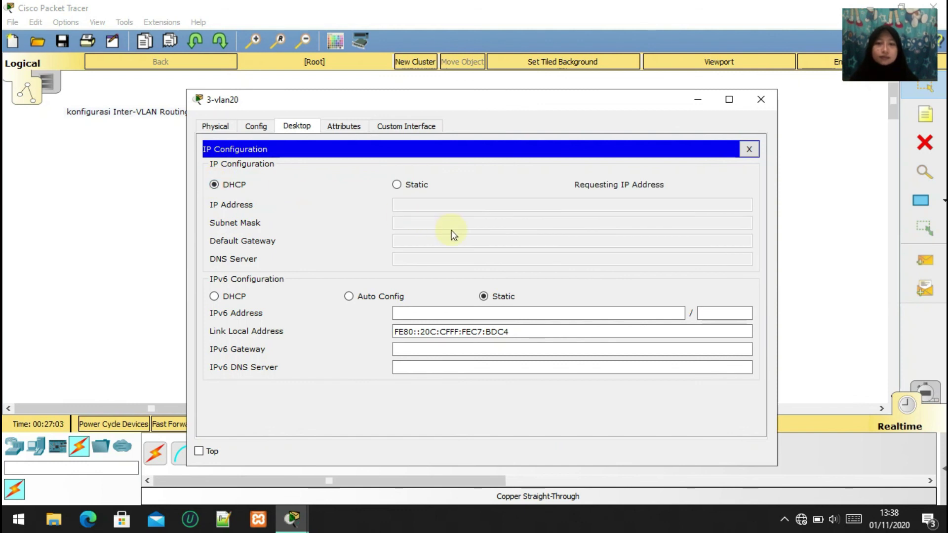
click(763, 100)
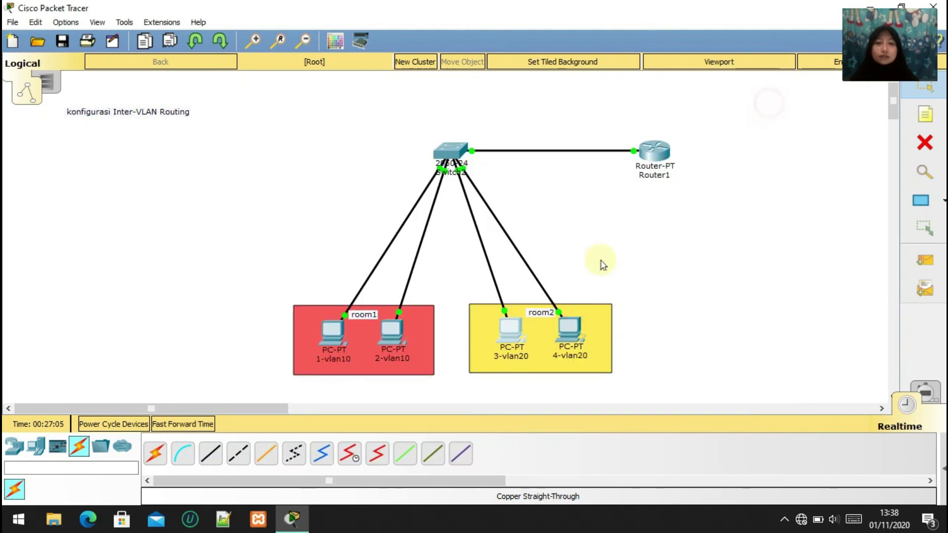
Switch PC 4-vlan20 in room2 to DHCP for its IPv4 configuration and close its window
click(568, 329)
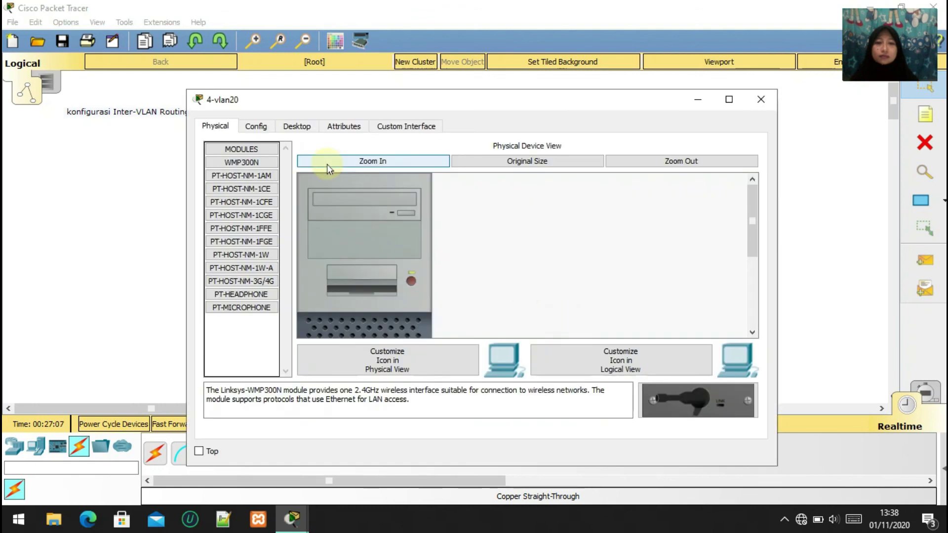
click(296, 127)
click(285, 187)
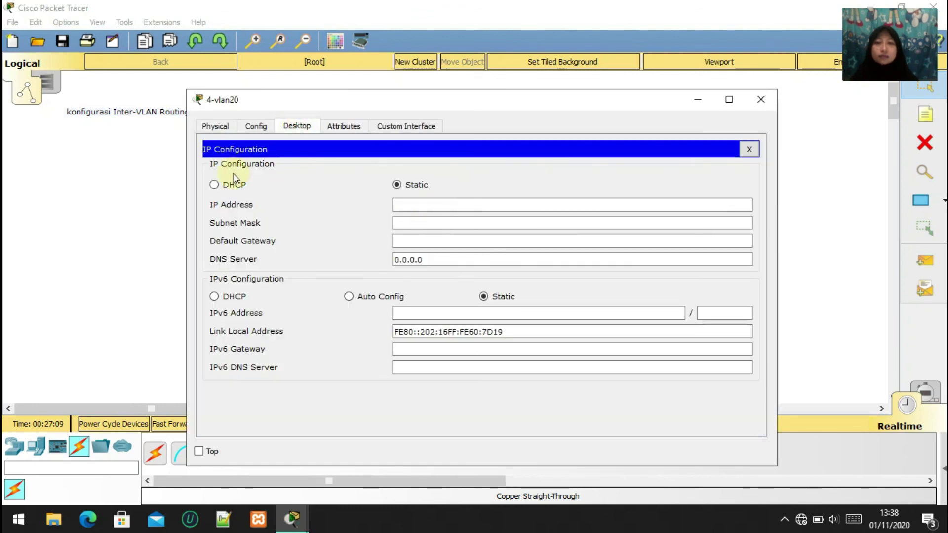
click(213, 185)
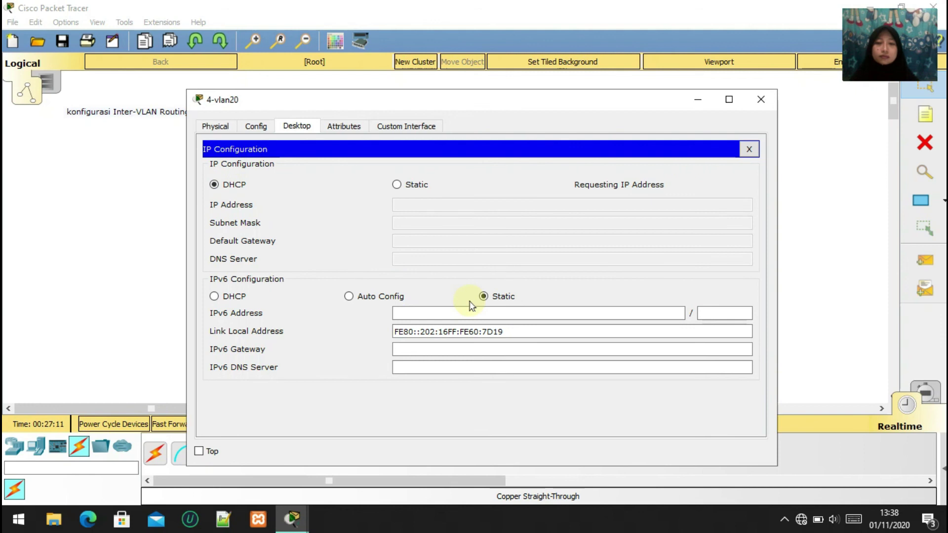
click(760, 99)
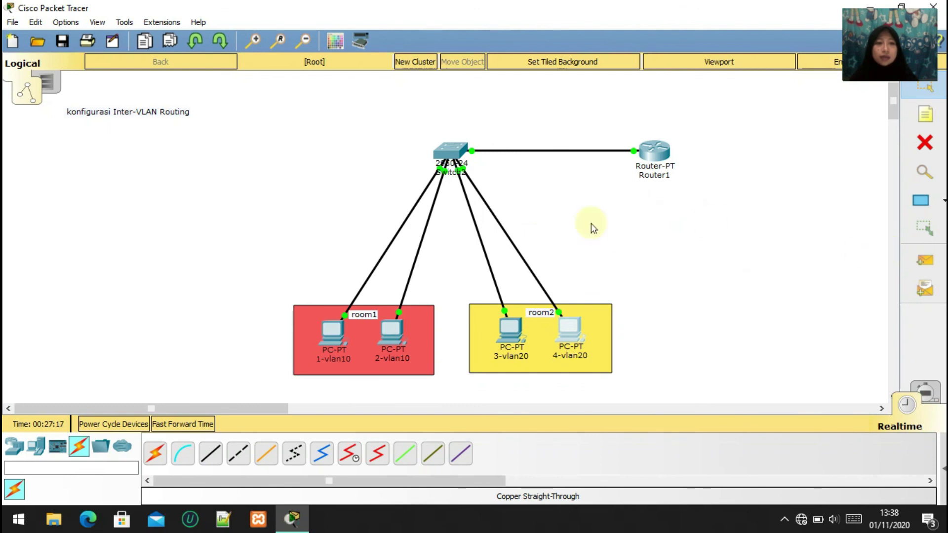
click(759, 319)
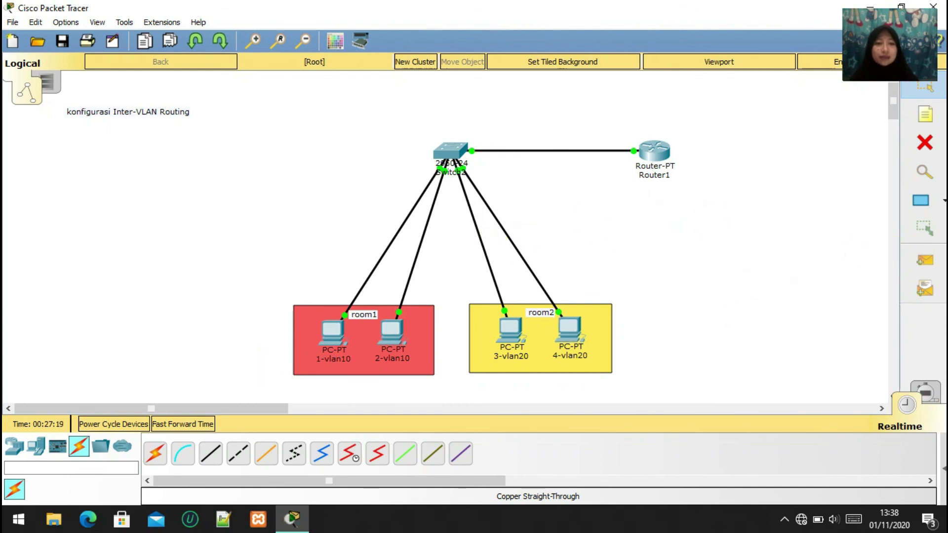
Send a simple PDU from PC 1-vlan10 to PC 3-vlan20 and show the PDU list
click(920, 263)
click(325, 329)
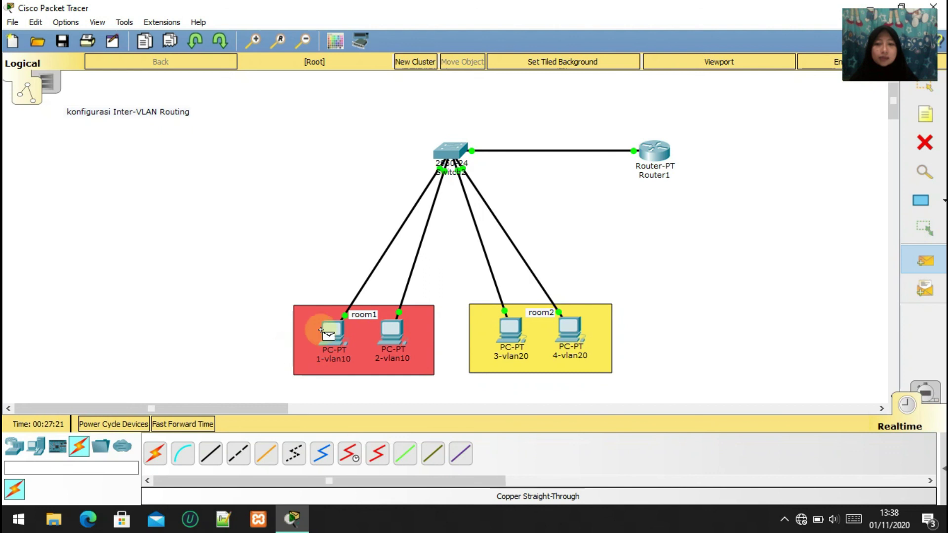
click(348, 359)
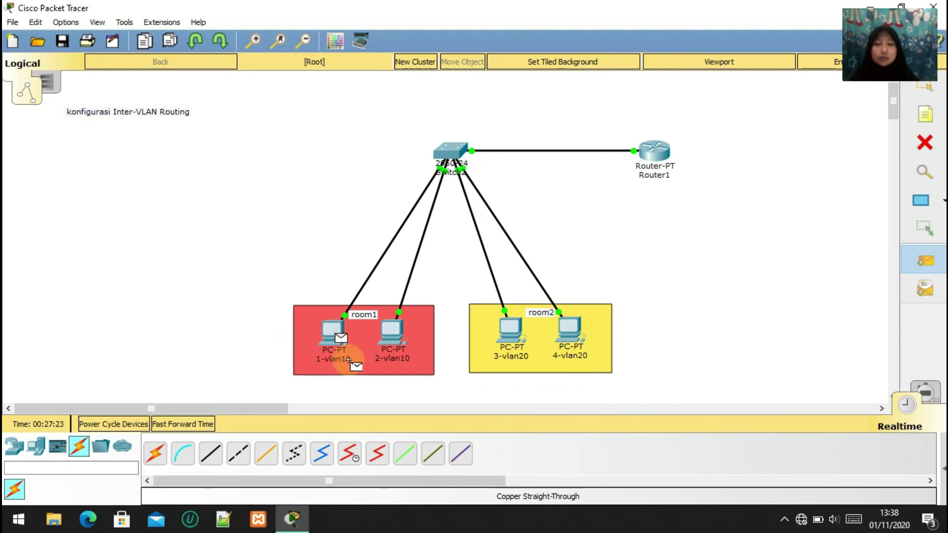
click(511, 332)
click(944, 468)
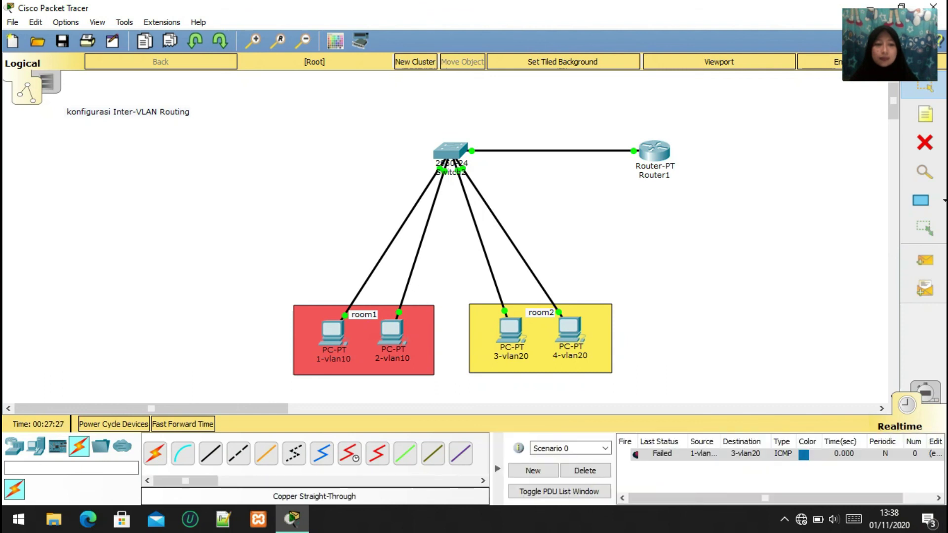
Clear the PDU list of Scenario 0, resend a simple PDU from PC 1-vlan10 to PC 3-vlan20, and fast-forward the simulation time
click(580, 470)
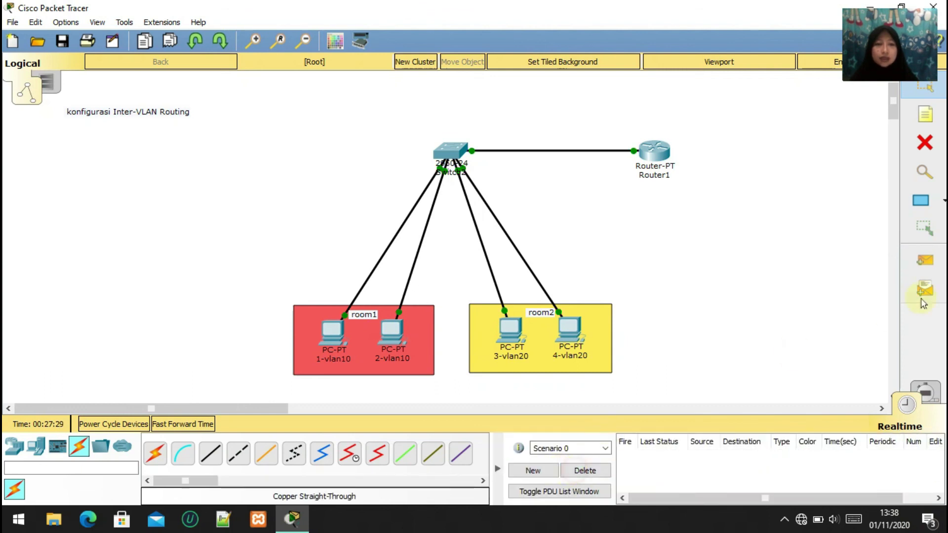
click(925, 261)
click(341, 336)
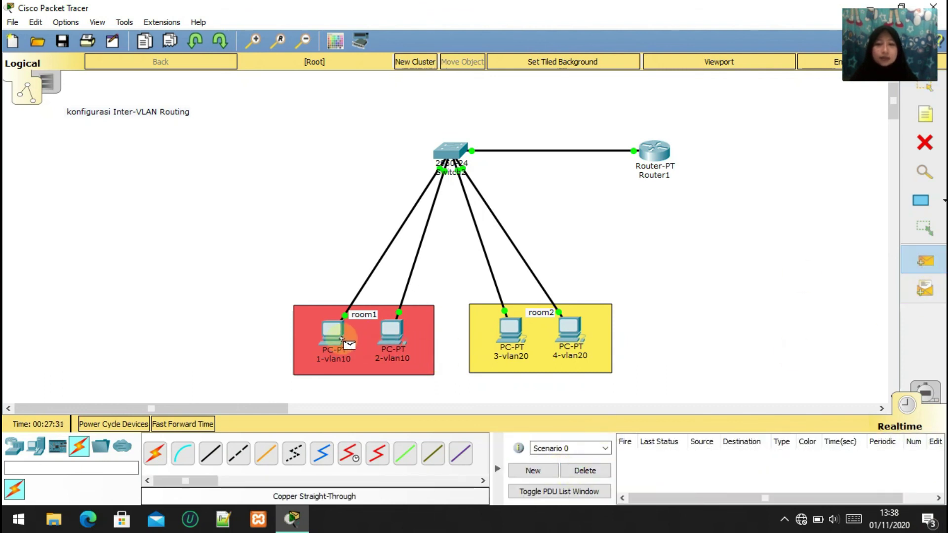
click(509, 328)
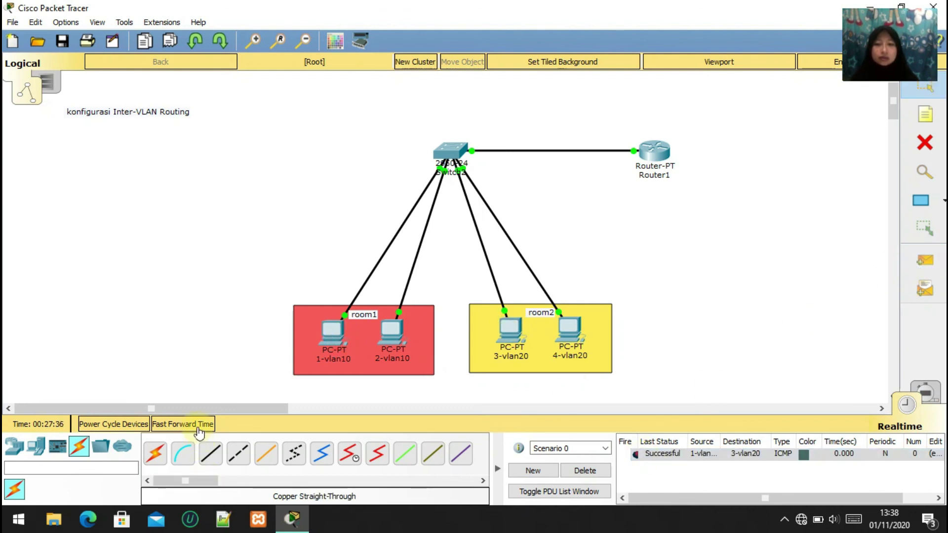
click(194, 424)
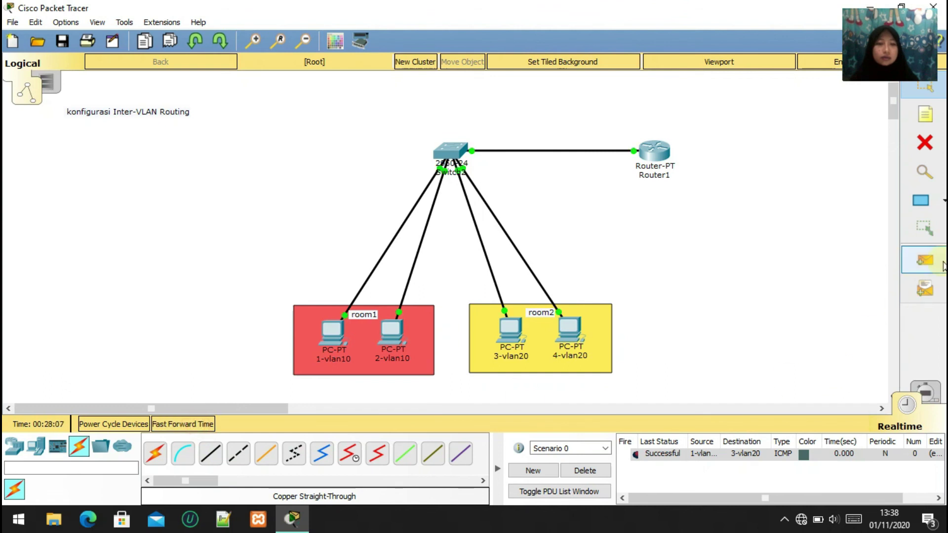
Send a simple PDU from PC 2-vlan10 in room1 to PC 4-vlan20 in room2
click(940, 263)
click(392, 332)
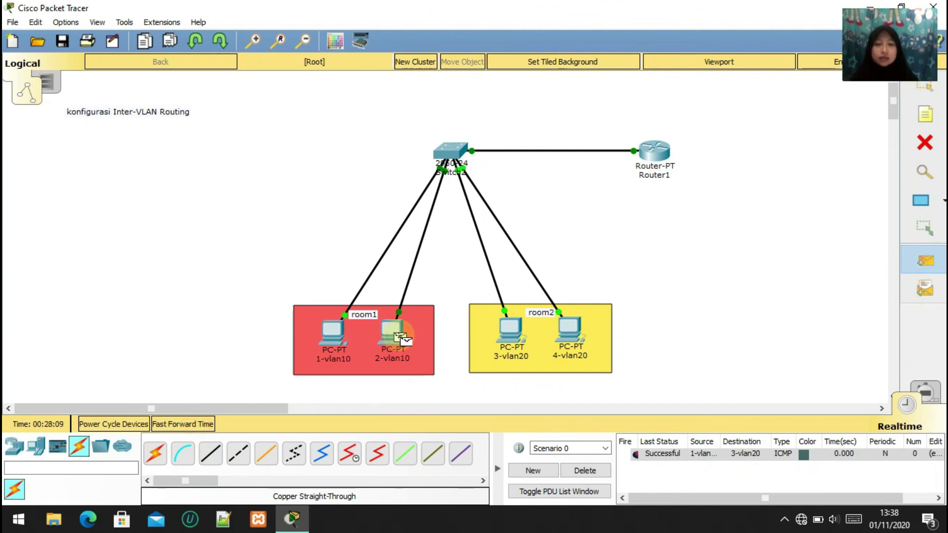
click(569, 336)
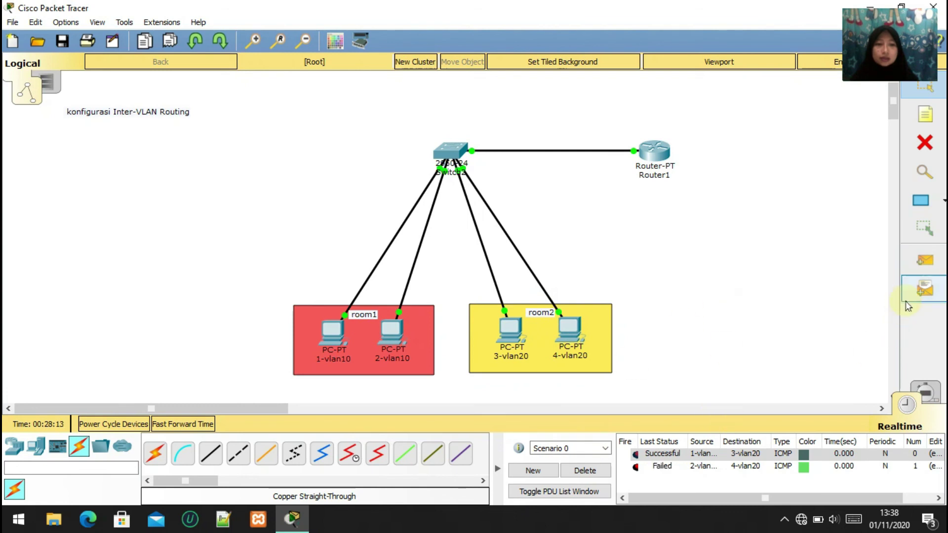
Repeat the simple PDU test from PC 2-vlan10 to PC 4-vlan20
click(387, 345)
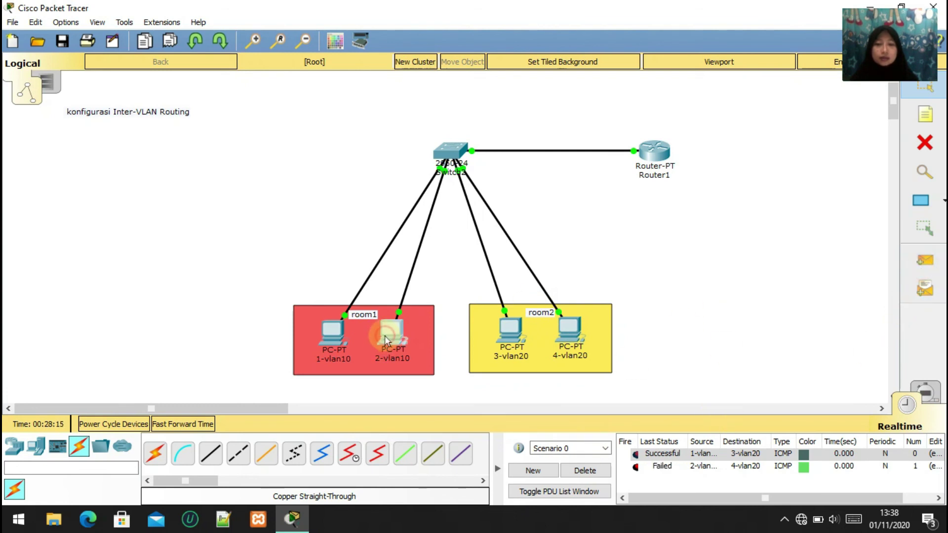
click(768, 99)
click(924, 260)
click(392, 332)
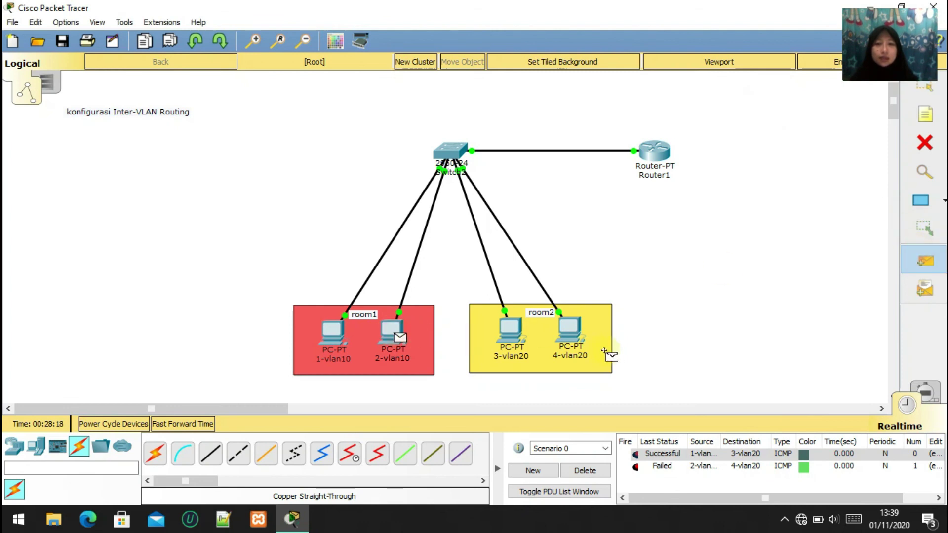
click(570, 329)
Clear the PDU list of Scenario 0 and send a simple PDU from PC 2-vlan10 to PC 3-vlan20
click(597, 471)
click(927, 267)
click(390, 332)
click(513, 328)
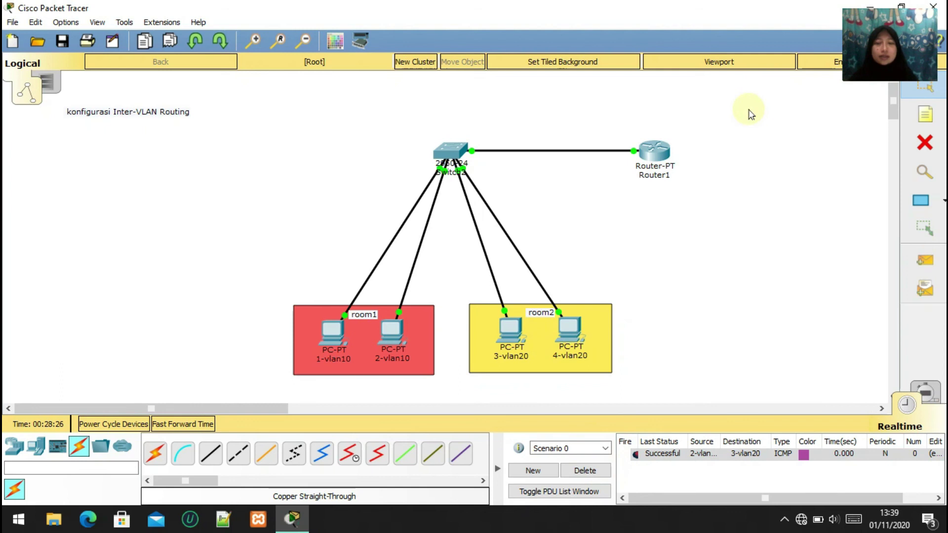
Move Router1 slightly closer to the switch in the topology
mouse_move(651, 153)
mouse_down()
mouse_move(627, 157)
mouse_move(646, 158)
mouse_up()
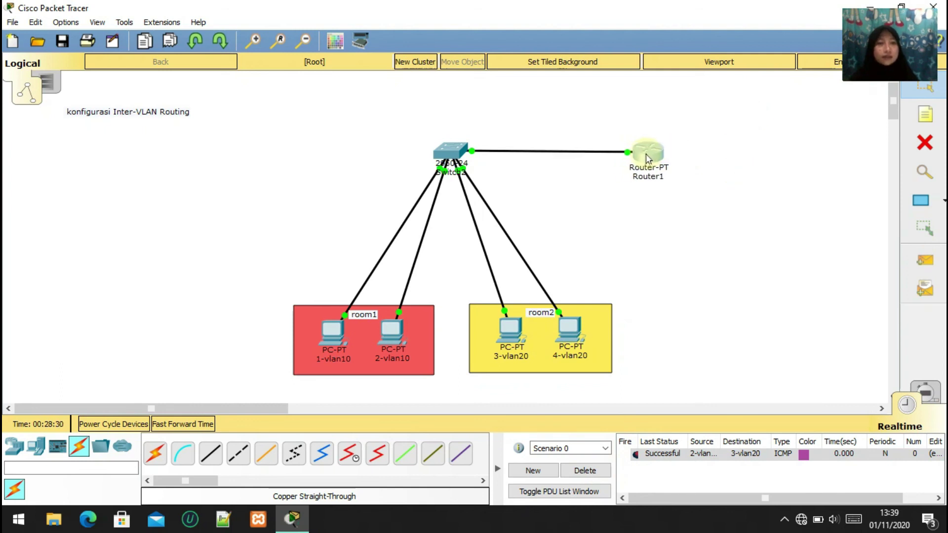